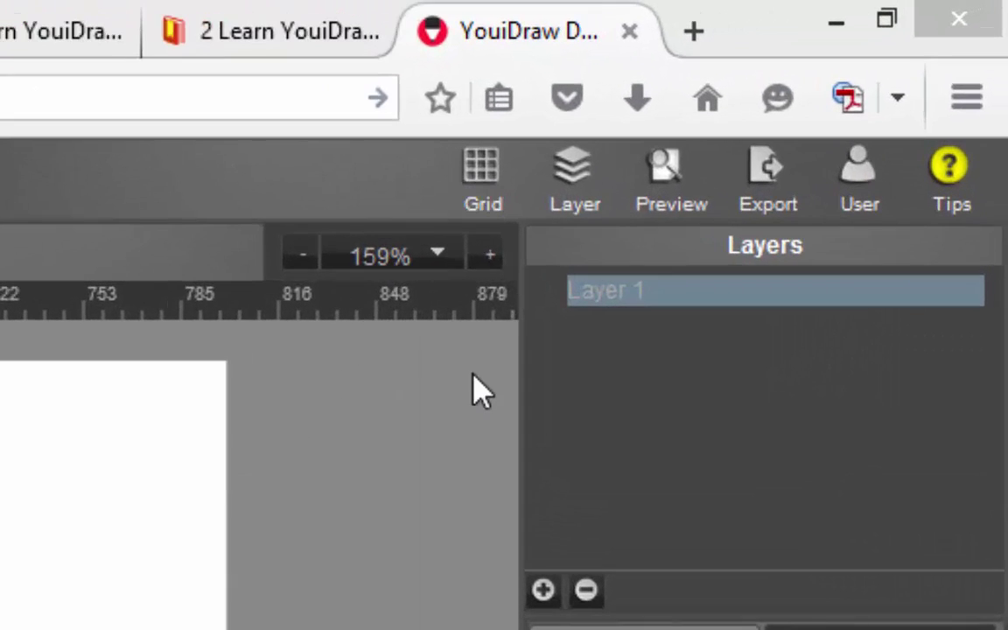
- Zoom in on the canvas and return the view to Fit On Screen
left_click(488, 255)
left_click(440, 255)
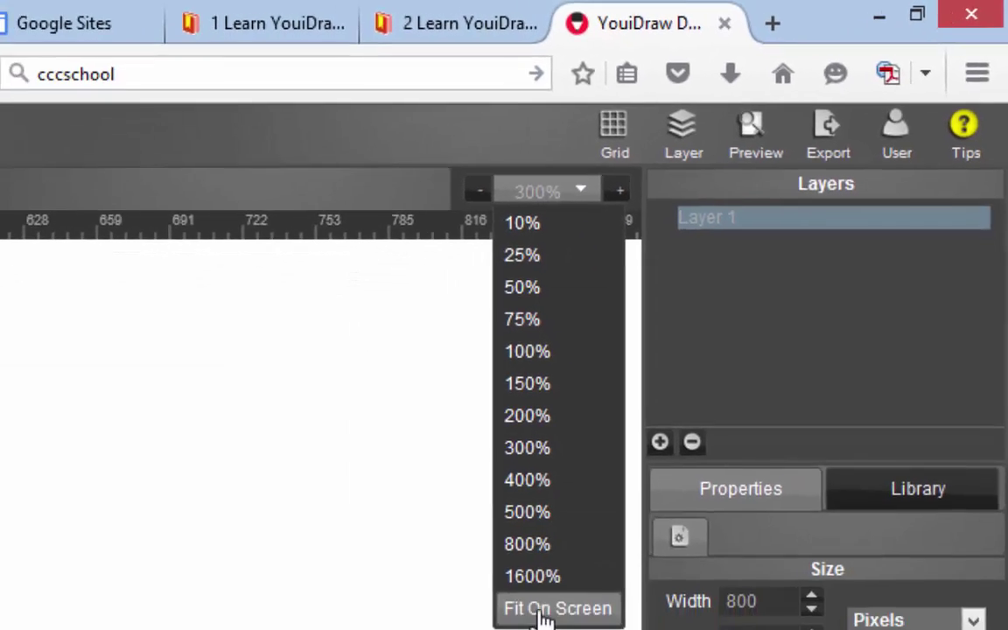
left_click(544, 612)
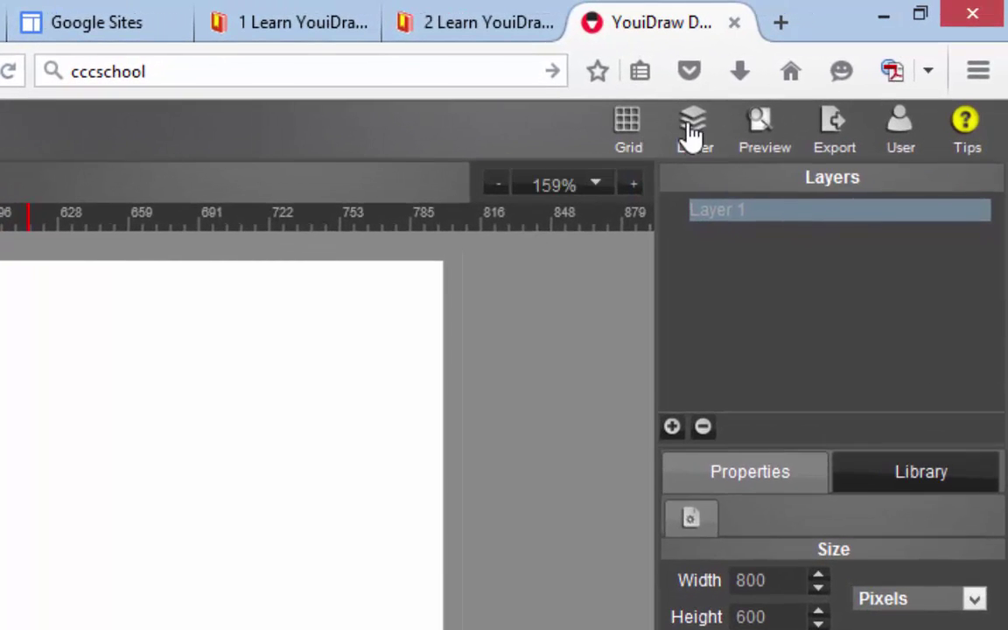
- Hide and show the Layers panel, and add three new layers to the document
left_click(691, 131)
left_click(691, 133)
left_click(671, 427)
left_click(671, 426)
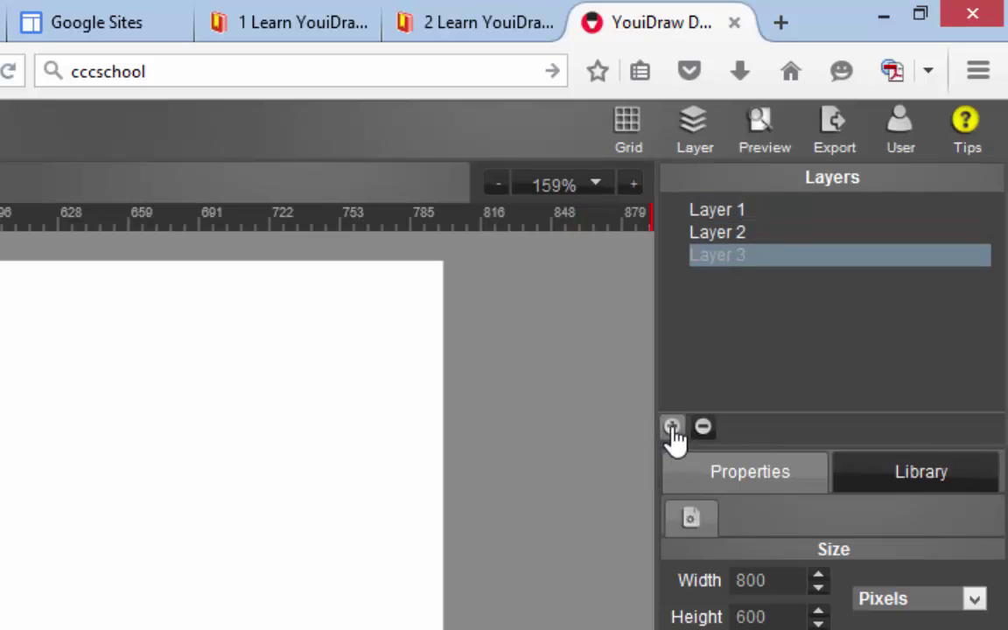
left_click(671, 427)
- Delete the three extra layers, keeping only Layer 1
left_click(704, 428)
left_click(703, 428)
left_click(703, 427)
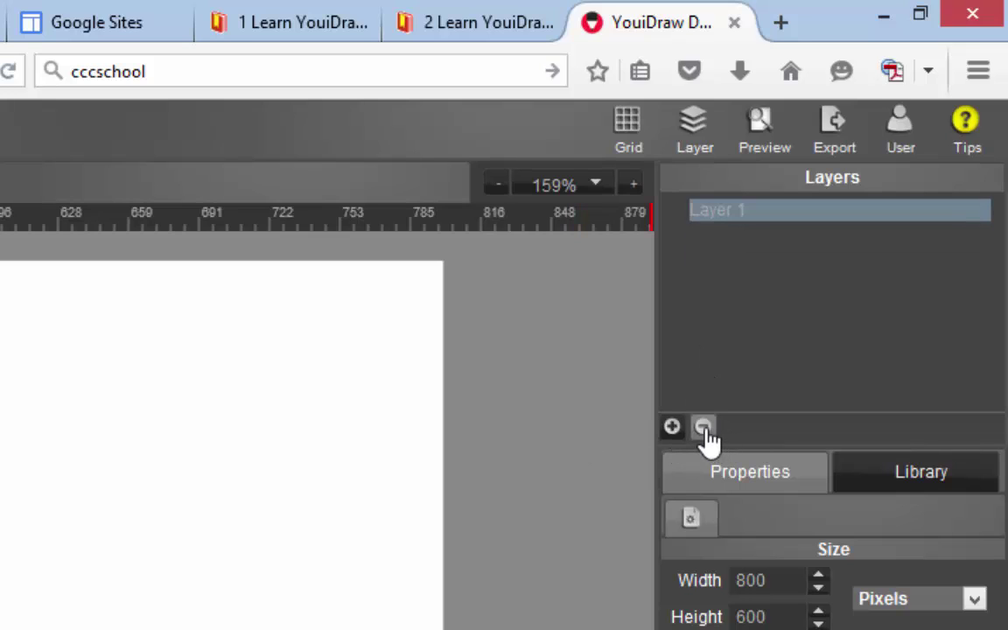
- View and leave the drawing's fullscreen preview, and show and hide the interface tips
left_click(767, 135)
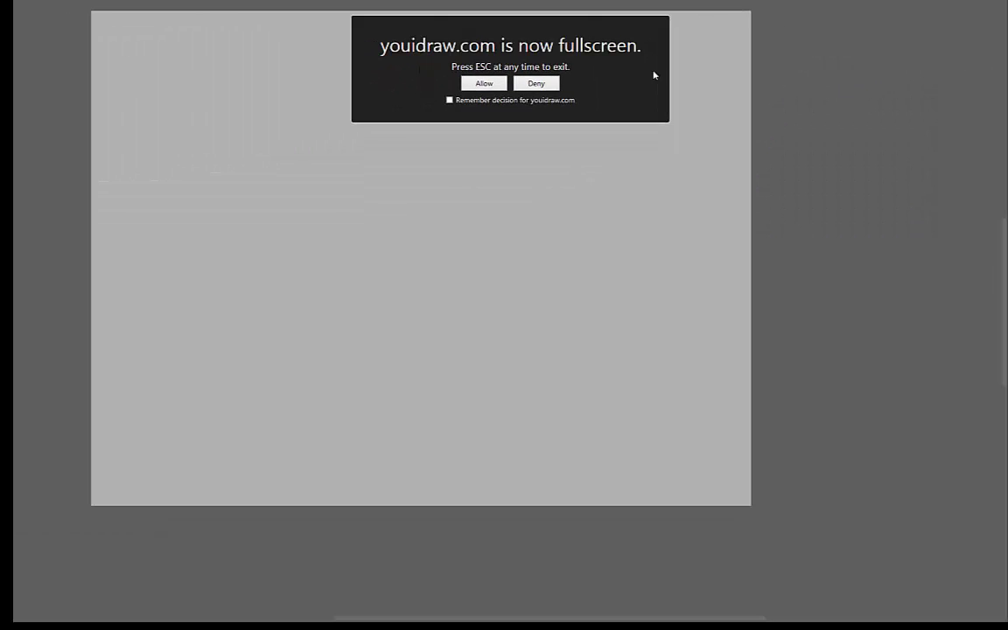
left_click(532, 86)
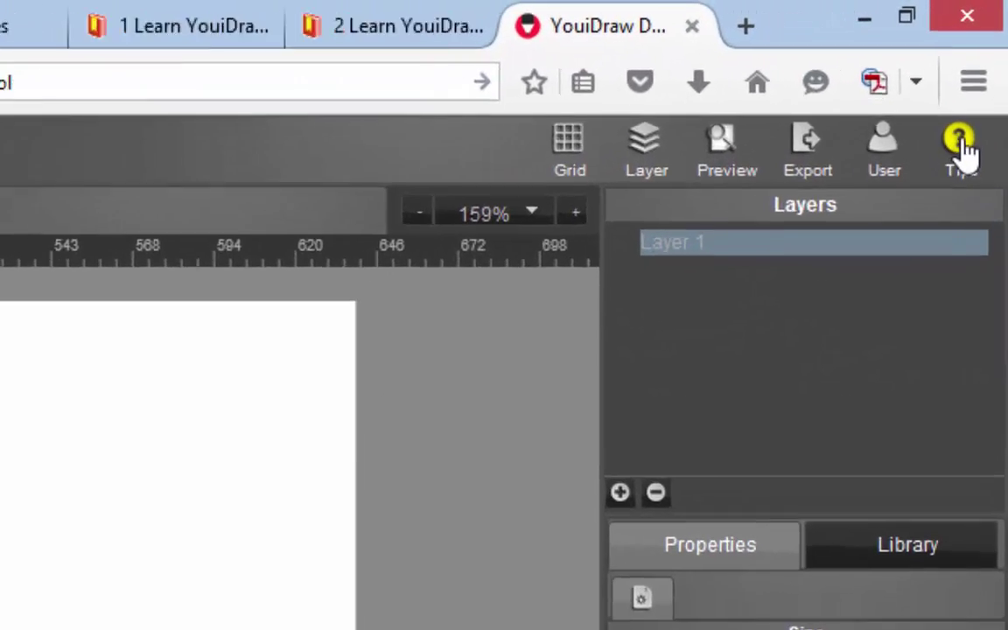
left_click(991, 46)
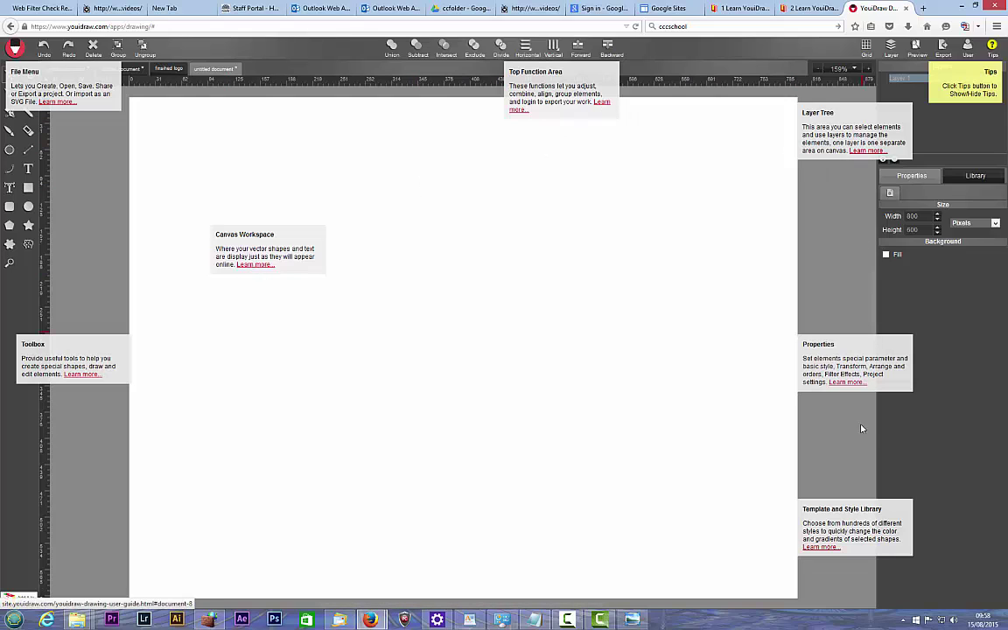
left_click(988, 53)
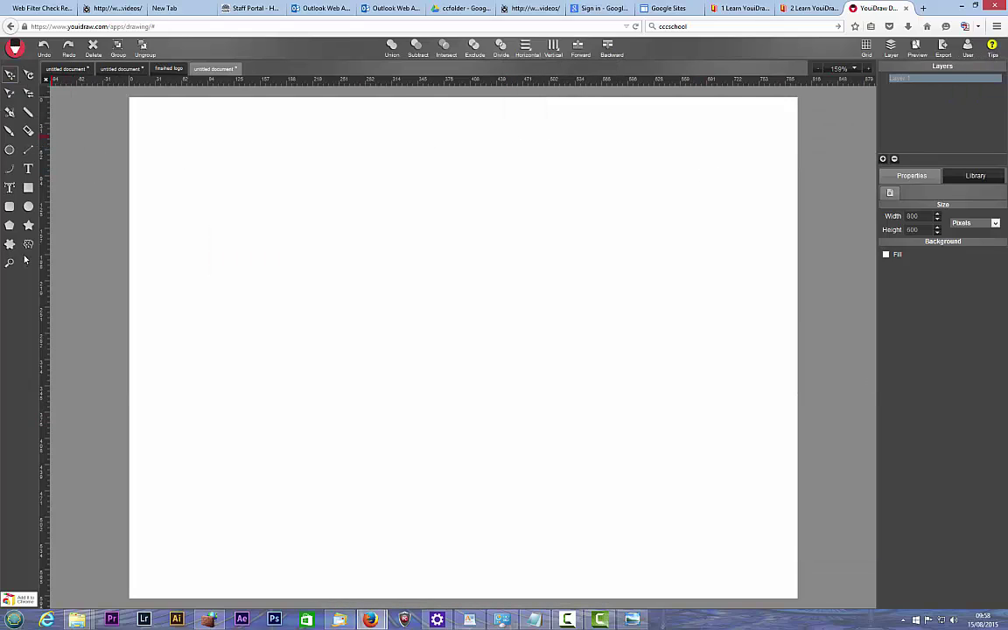
- Draw two similarly sized circles side by side in the middle of the canvas with the ellipse tool
left_click(29, 207)
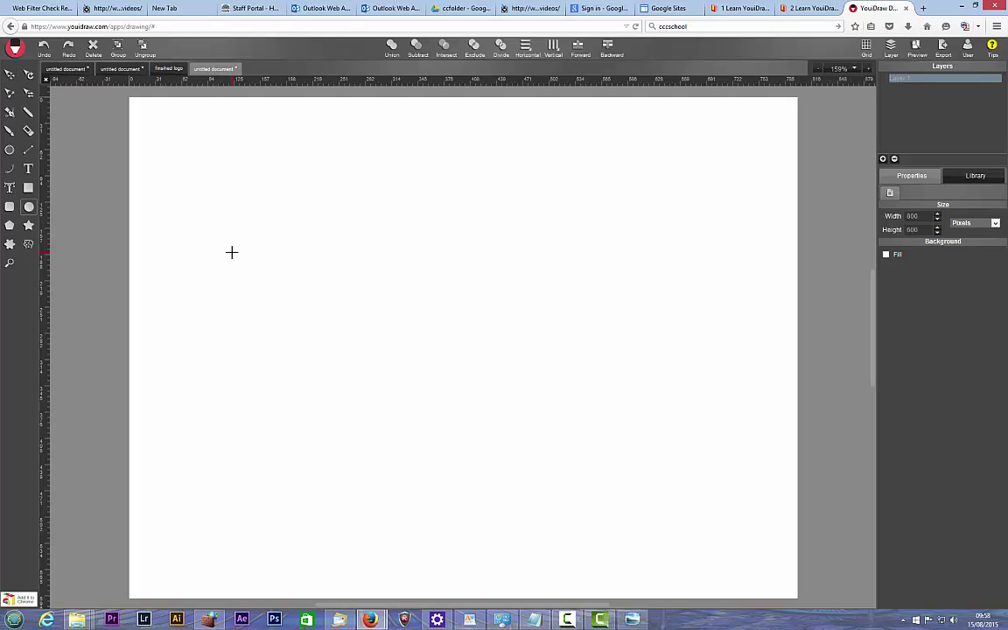
left_click_drag(221, 219, 418, 375)
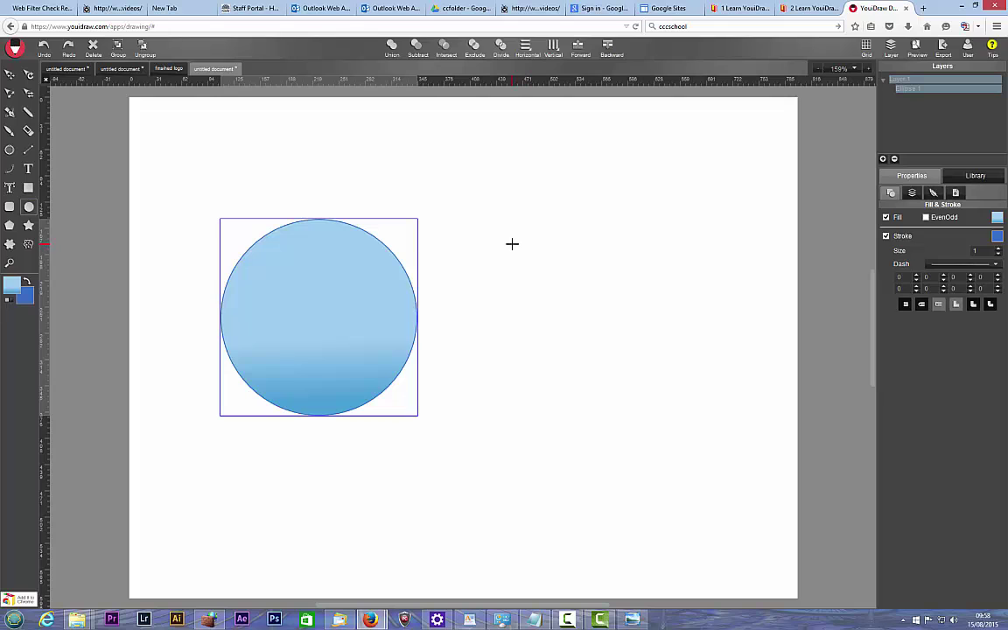
left_click_drag(512, 243, 697, 413)
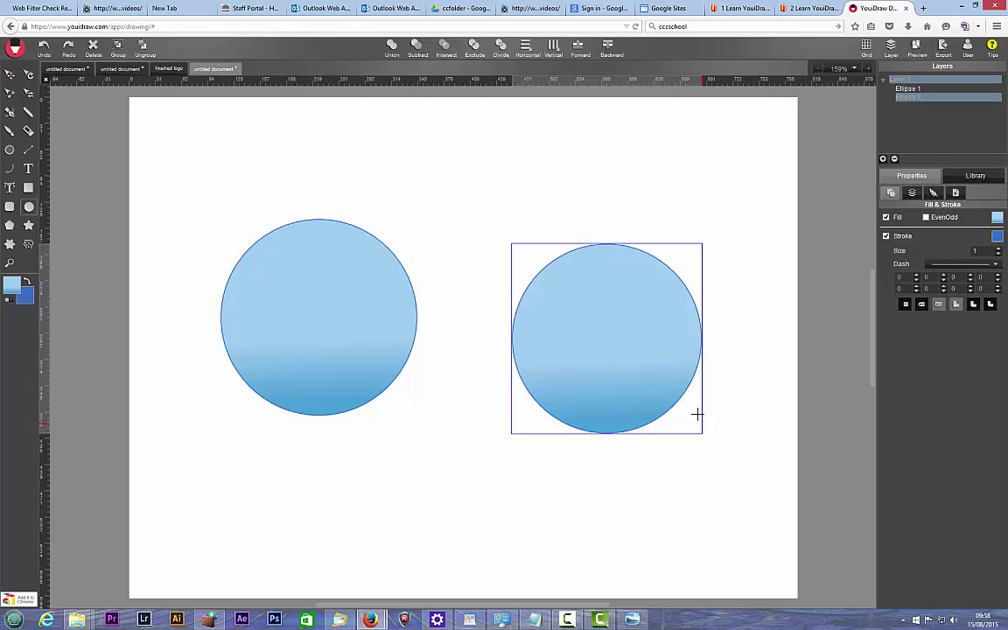
- Move the right circle closer to the left one and roughly level with it
left_click(10, 74)
left_click_drag(608, 346, 543, 326)
left_click(414, 180)
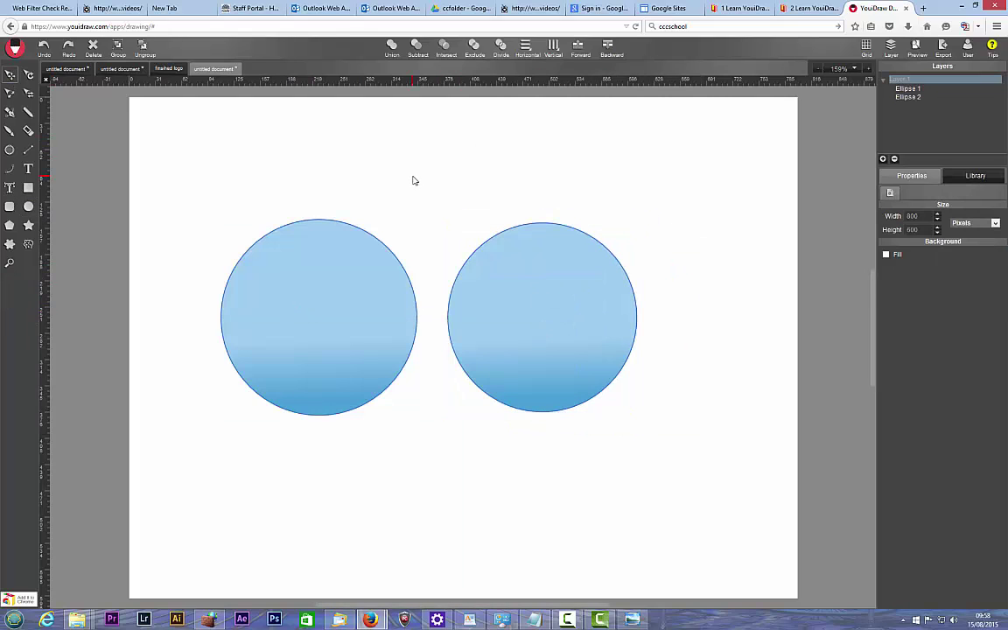
- Set the stroke size of both circles to 2.3
left_click(551, 301)
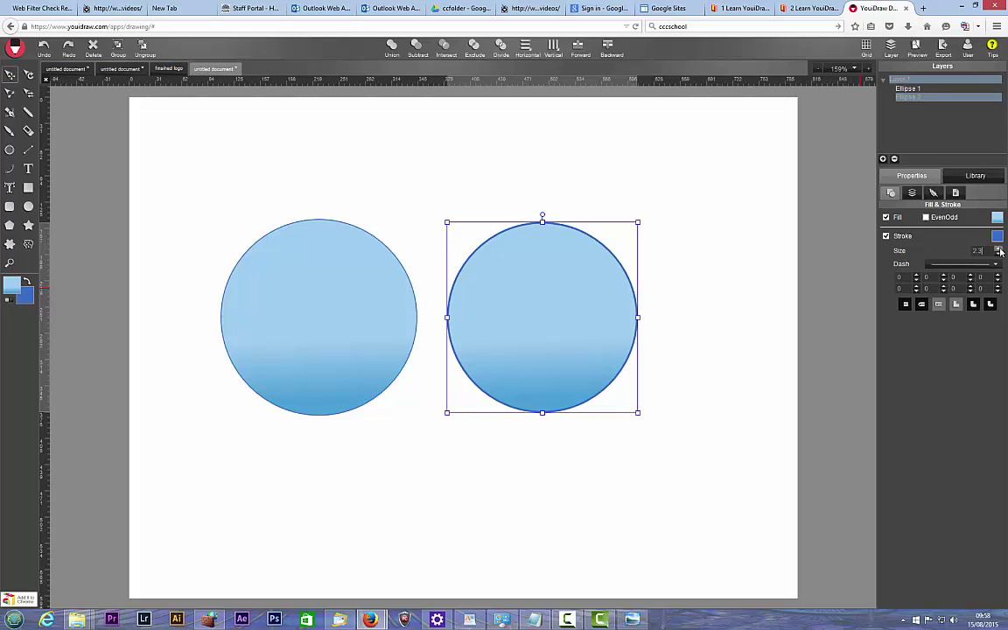
left_click(298, 290)
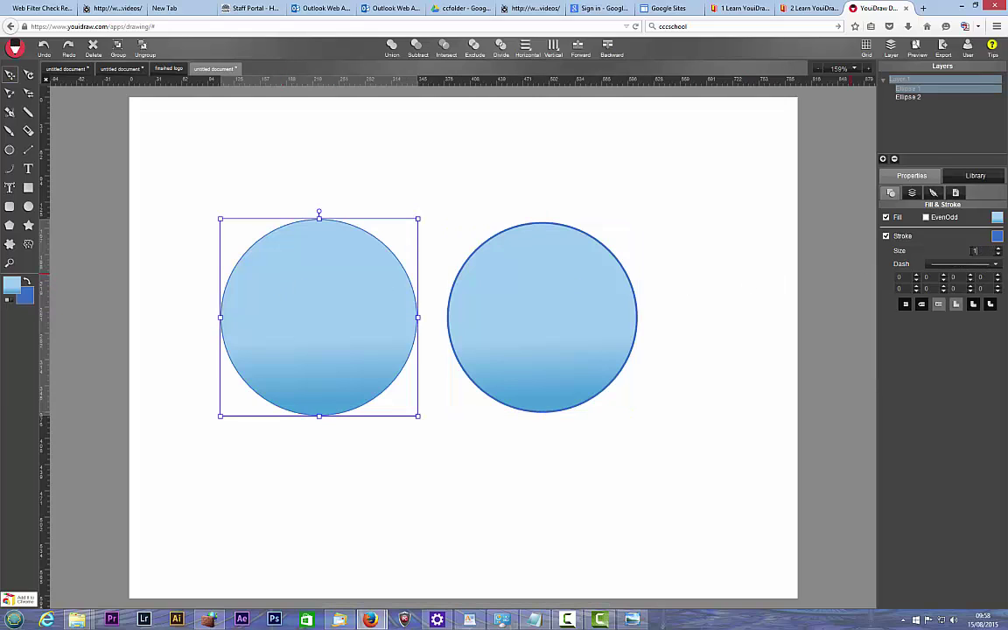
type("2")
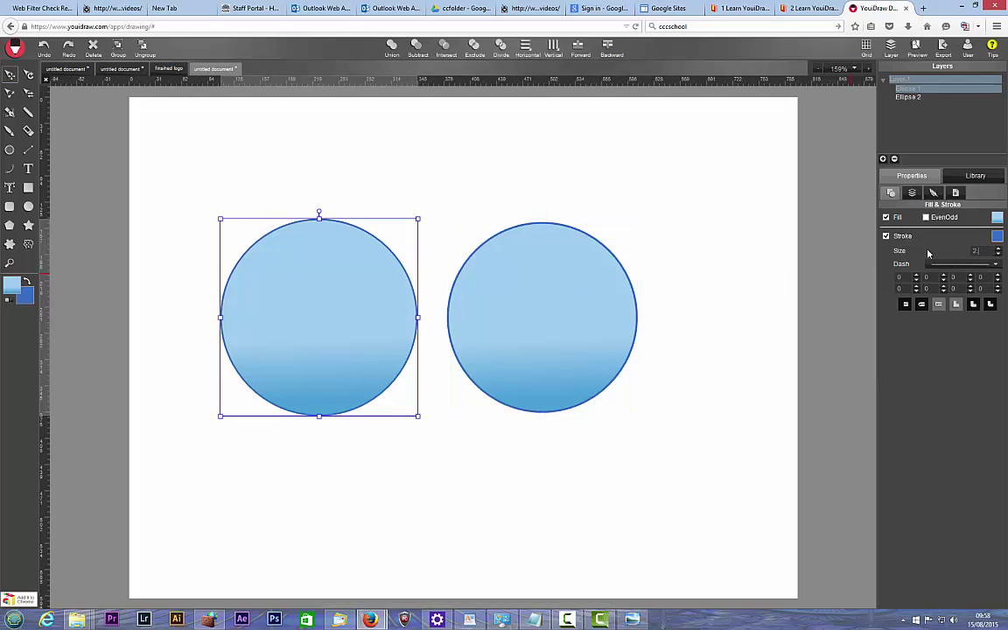
type(".3")
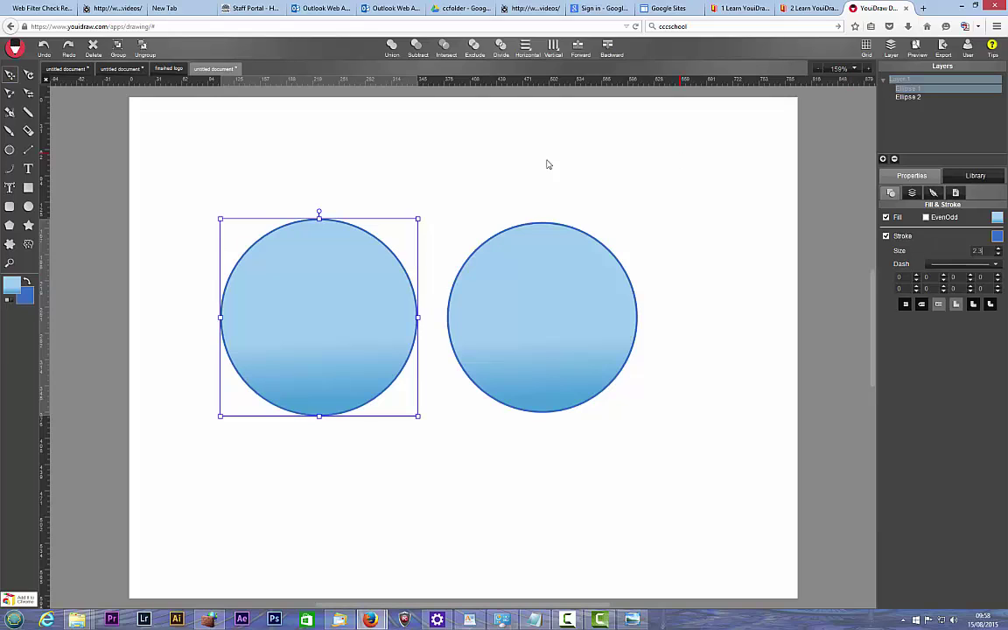
left_click(542, 176)
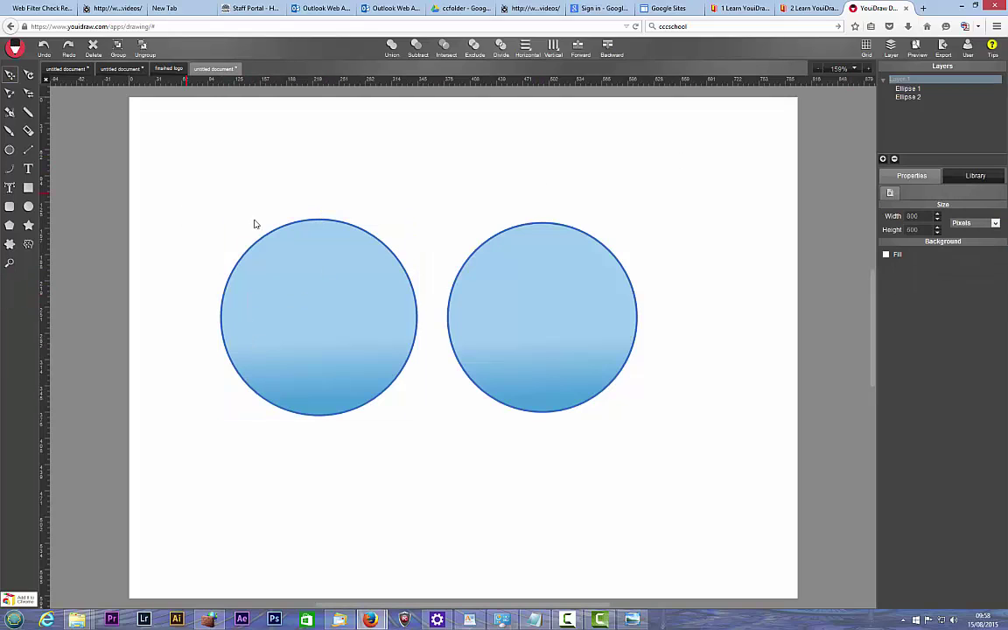
mouse_move(172, 172)
left_mouse_down()
mouse_move(416, 423)
mouse_move(708, 473)
left_mouse_up()
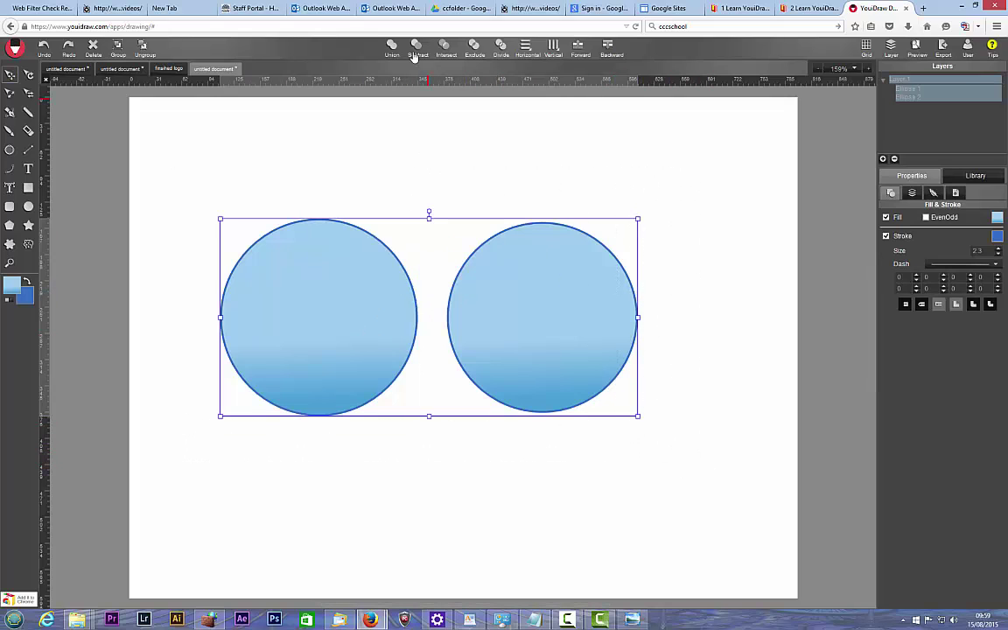
left_click(720, 405)
- Change the lower colour of the right circle's linear gradient fill to a strong red
left_click(566, 302)
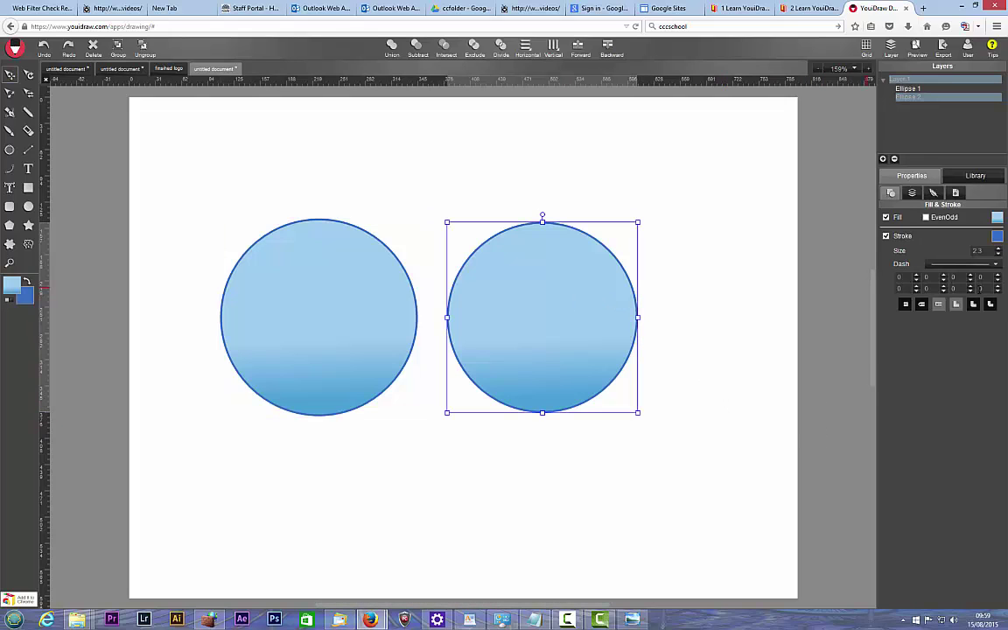
left_click(995, 217)
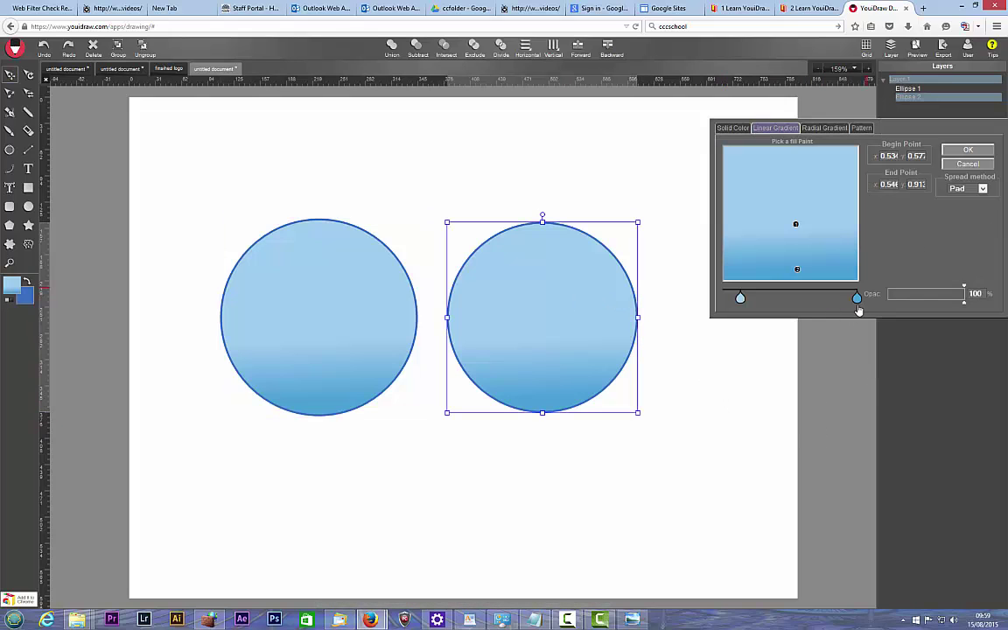
left_click(856, 300)
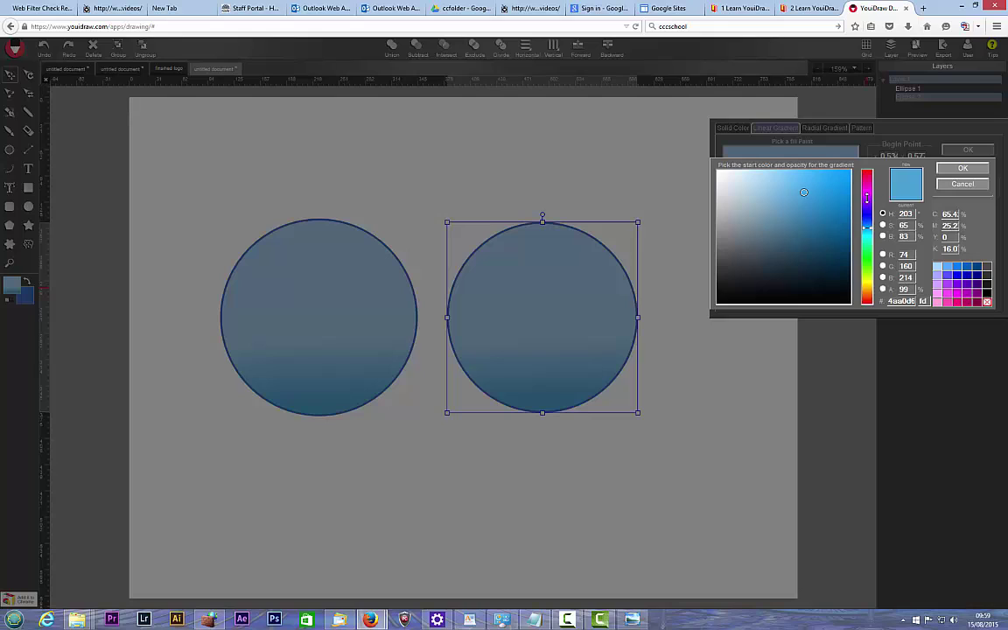
left_click(868, 183)
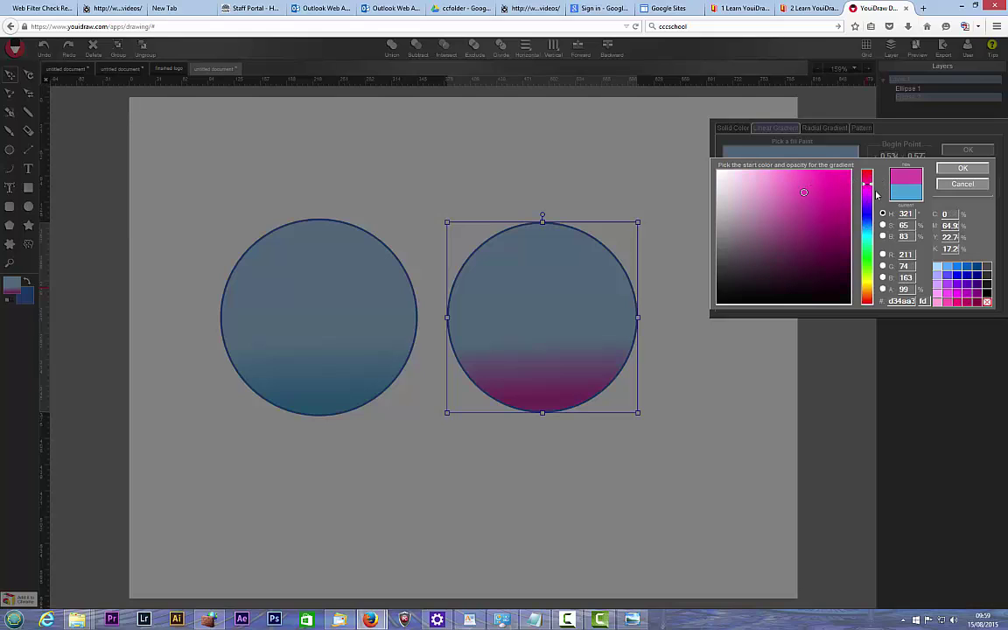
left_click_drag(871, 182, 868, 172)
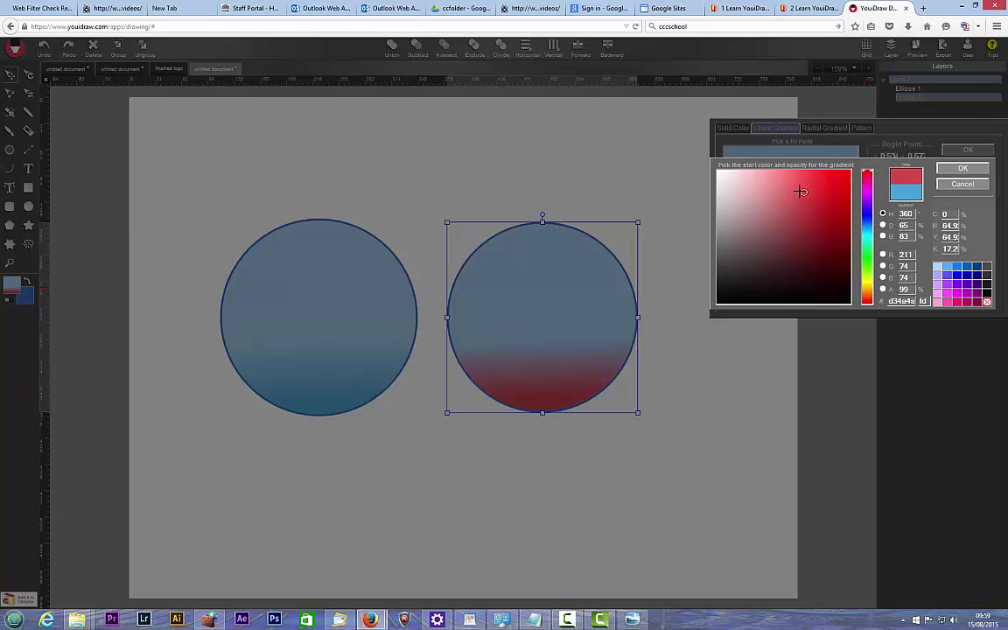
left_click_drag(801, 190, 832, 189)
left_click(951, 170)
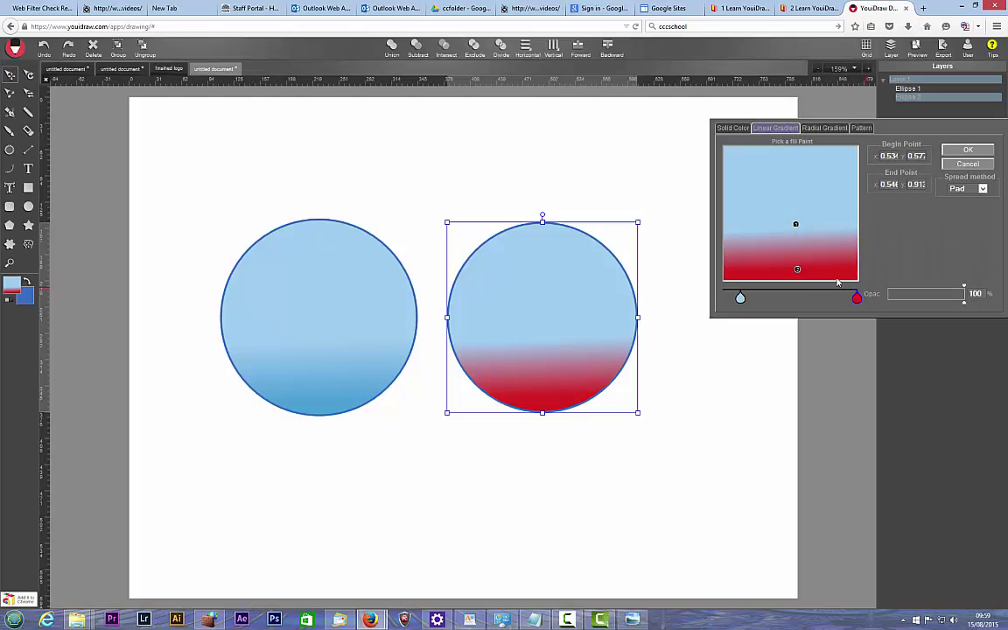
- Set the upper colour of the right circle's gradient to light pink (ed9ee7) and apply the linear gradient fill
left_click(738, 295)
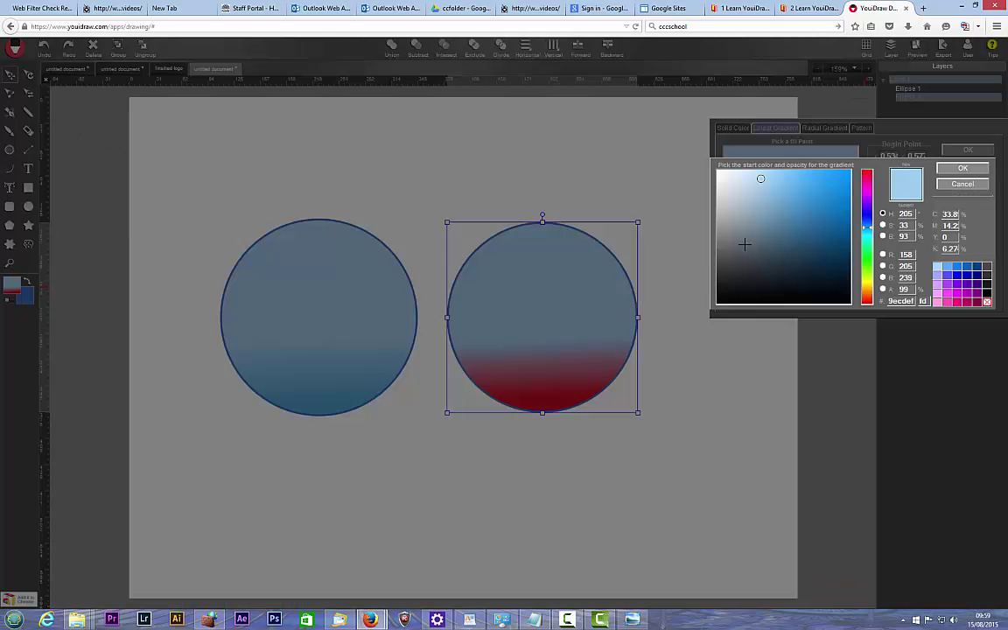
left_click_drag(870, 225, 869, 189)
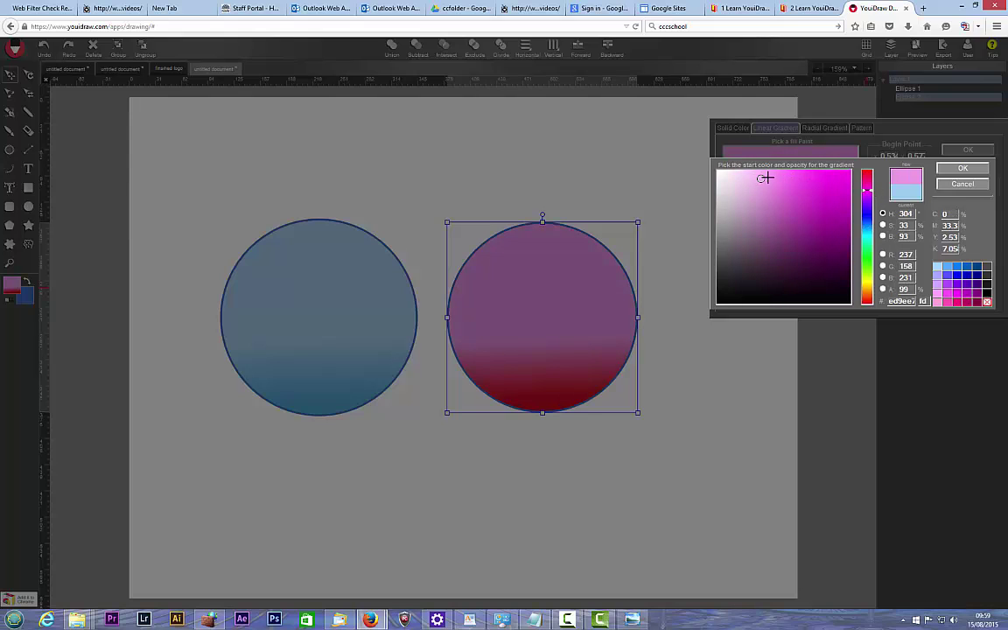
left_click(965, 168)
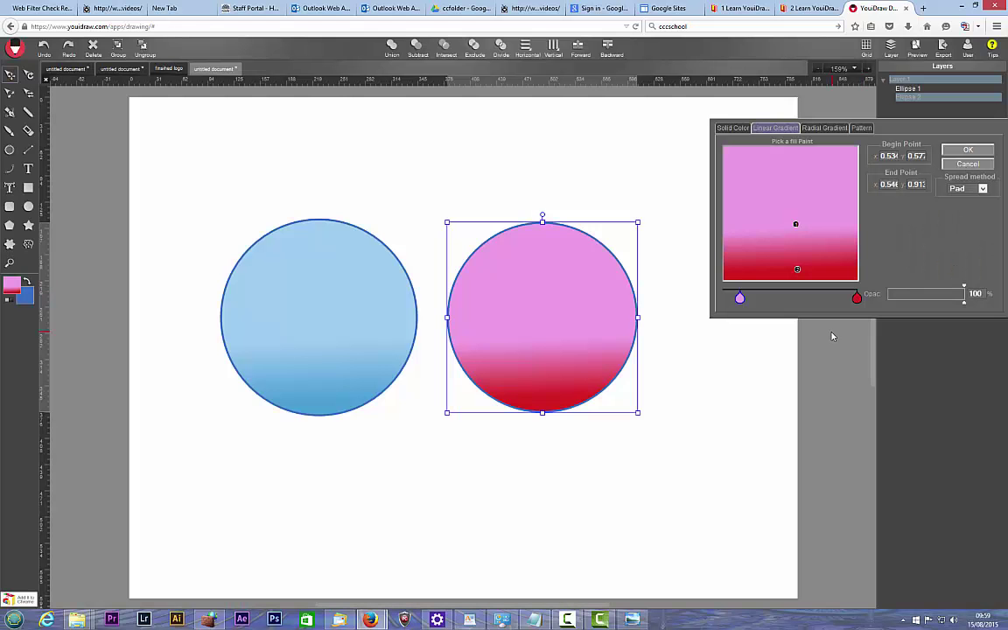
left_click(738, 129)
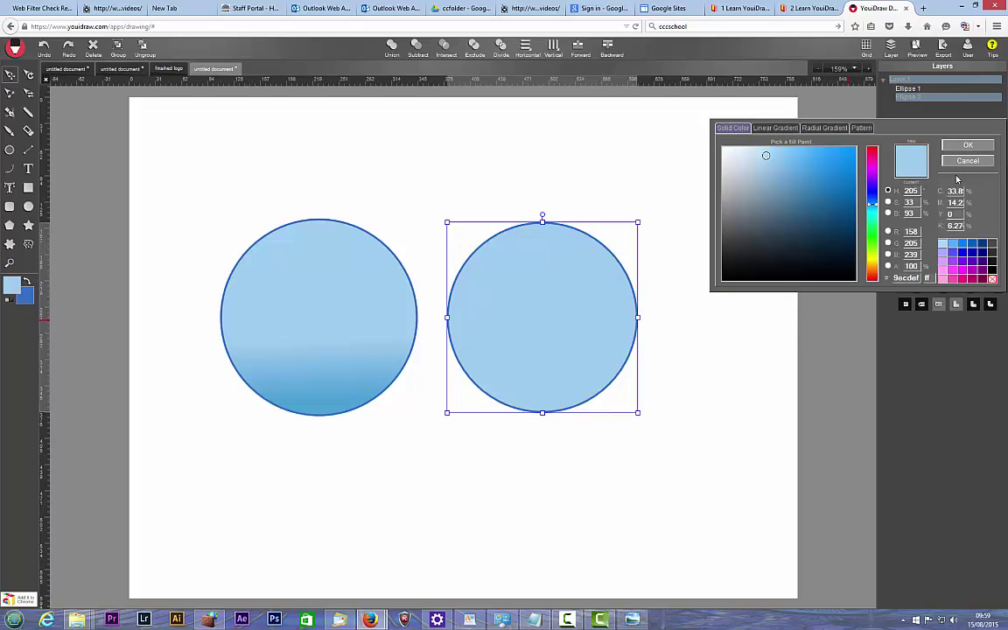
left_click(773, 129)
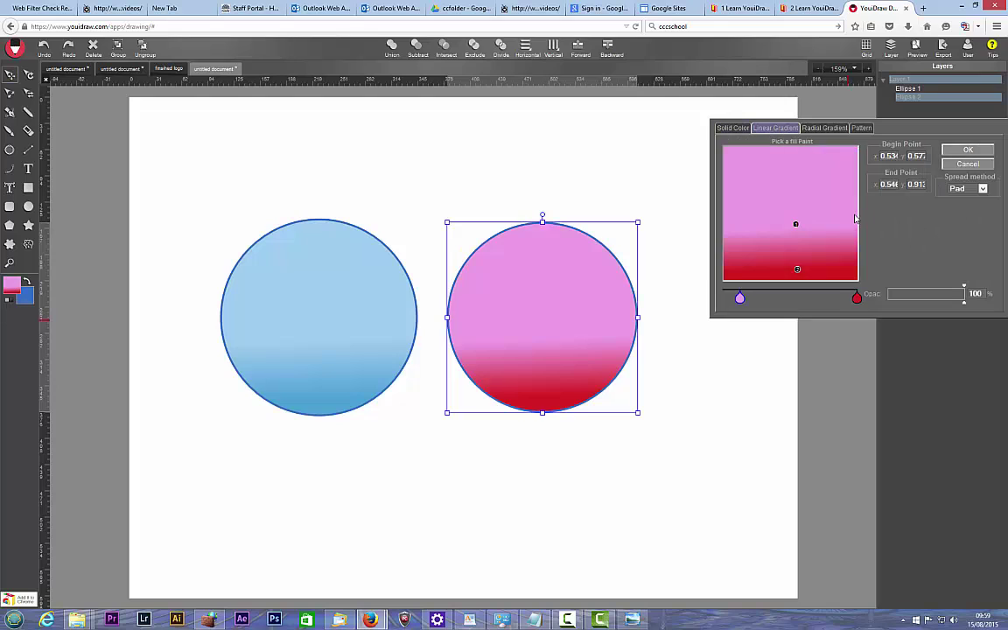
left_click(963, 150)
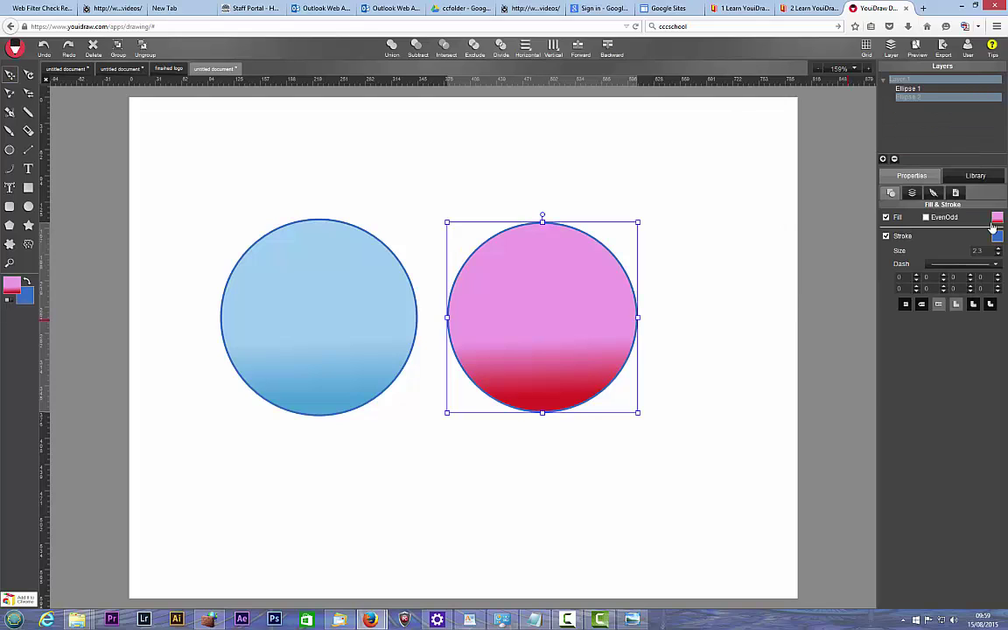
- Set the right circle's stroke to the solid dark red 9b0422 and deselect the circle
left_click(998, 236)
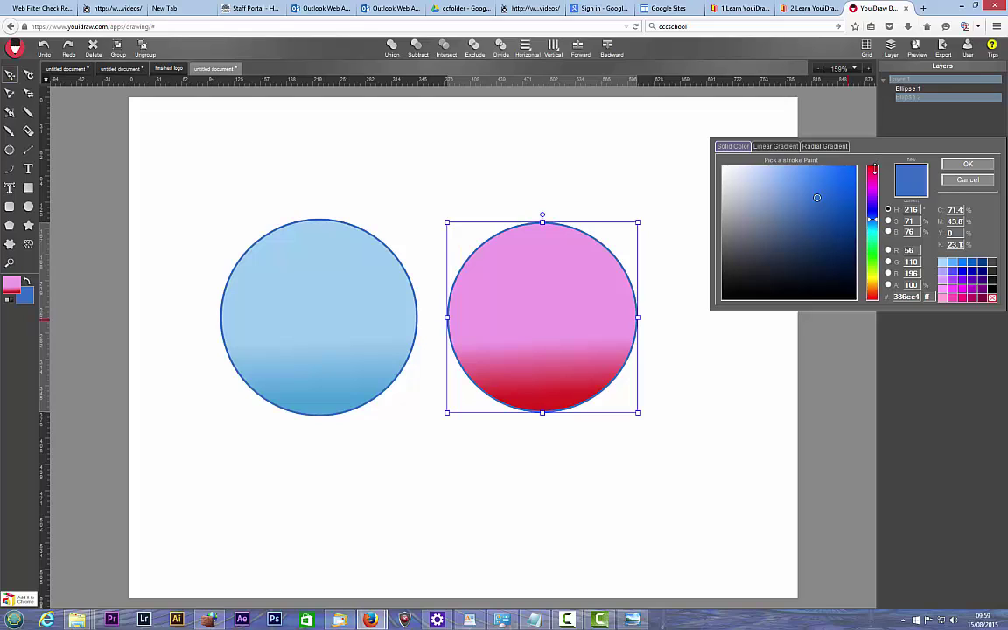
left_click(873, 169)
left_click_drag(827, 203, 852, 217)
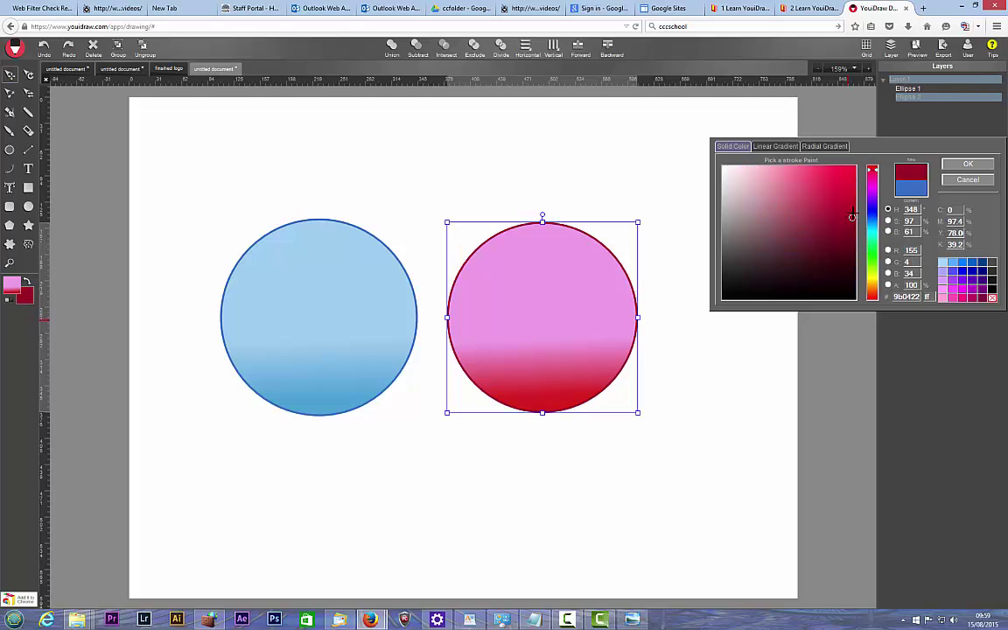
left_click(966, 166)
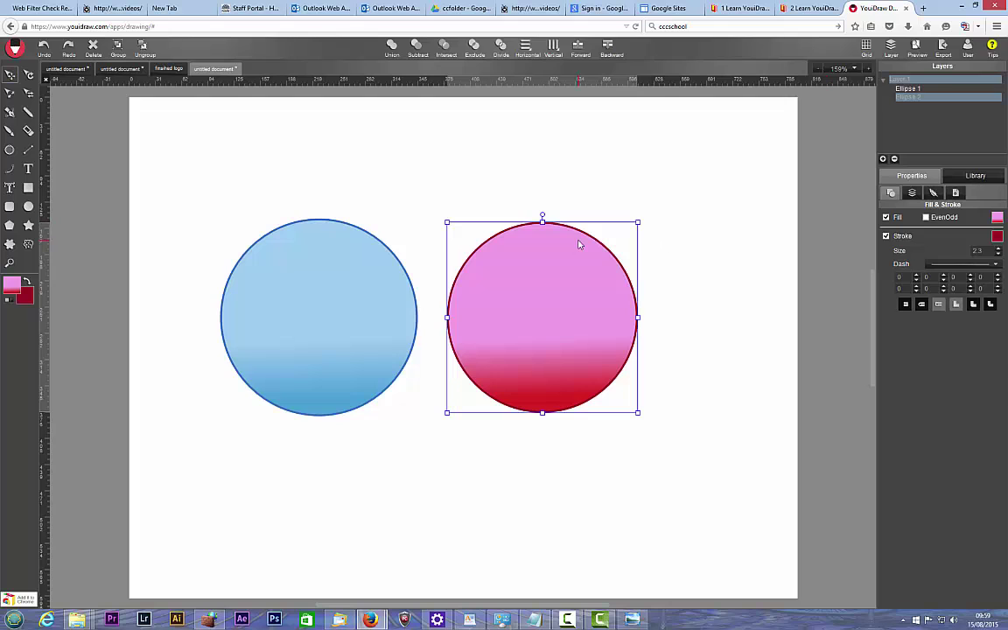
left_click(196, 188)
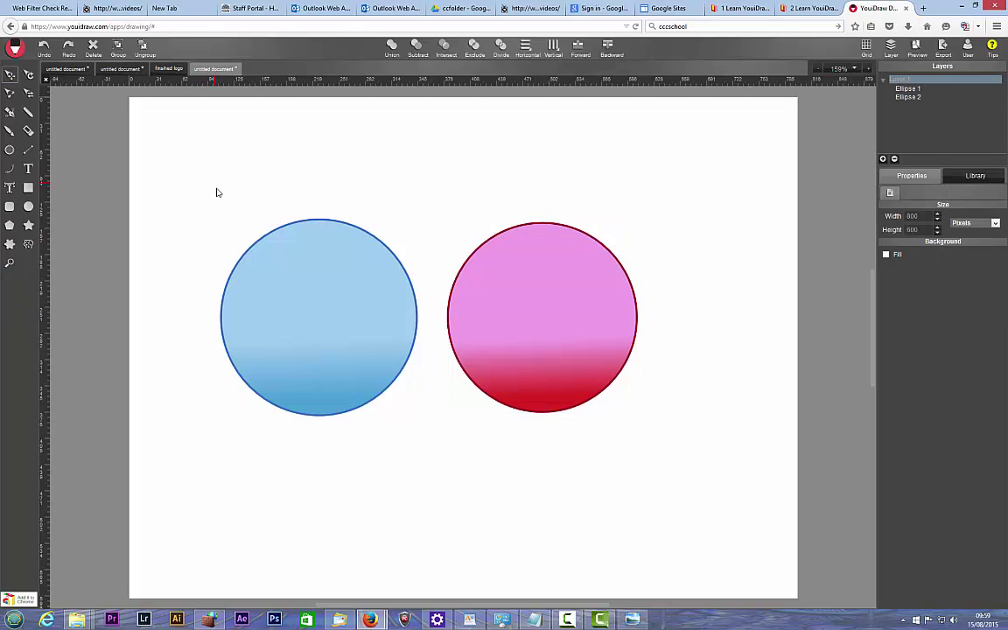
- Try aligning both circles horizontally by their centers, and undo the alignment
mouse_move(169, 155)
left_mouse_down()
mouse_move(602, 344)
mouse_move(674, 479)
left_mouse_up()
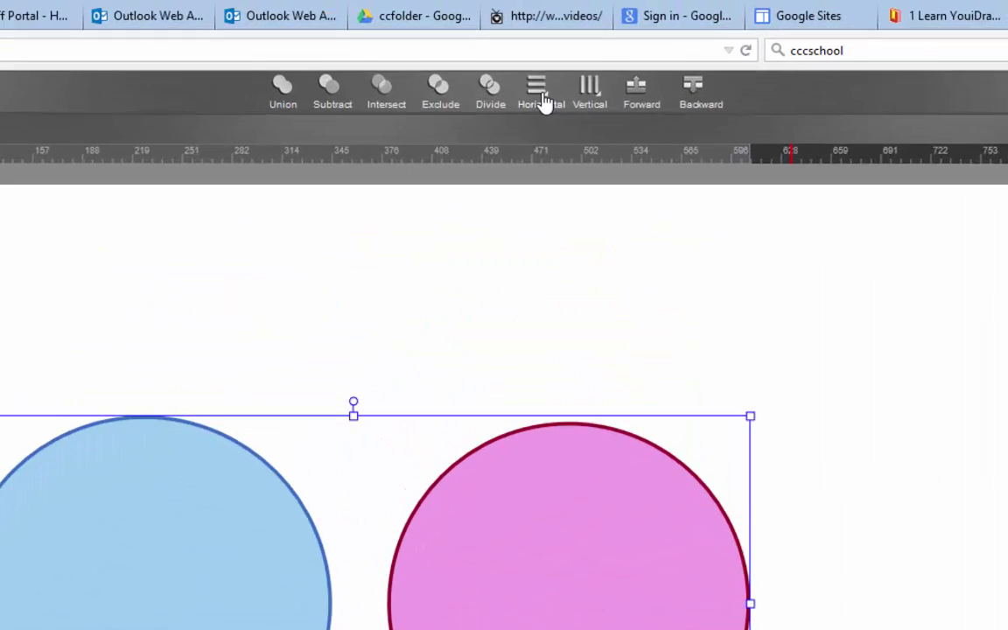
left_click(529, 50)
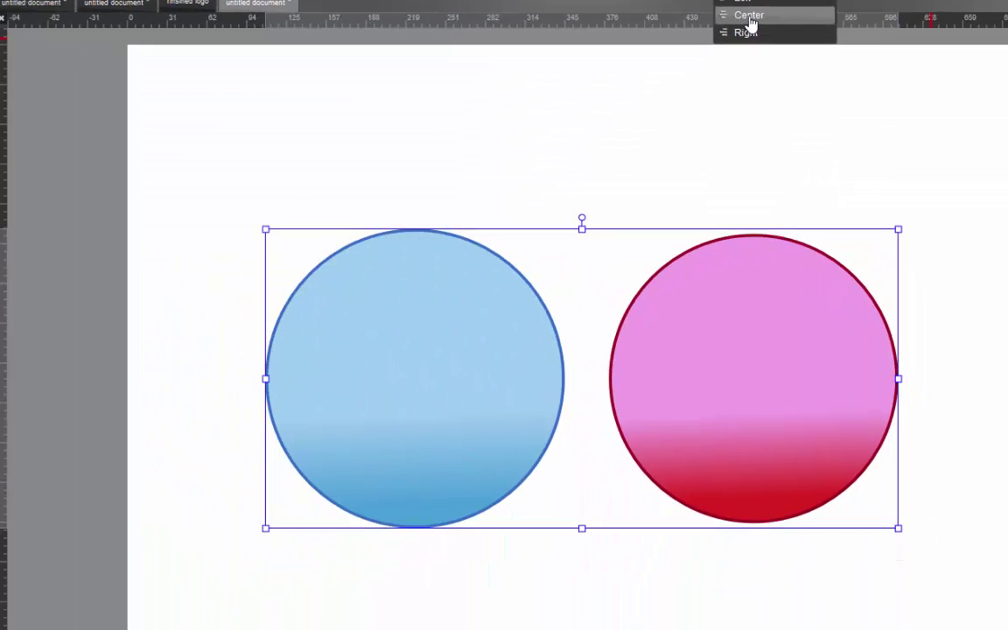
left_click(595, 253)
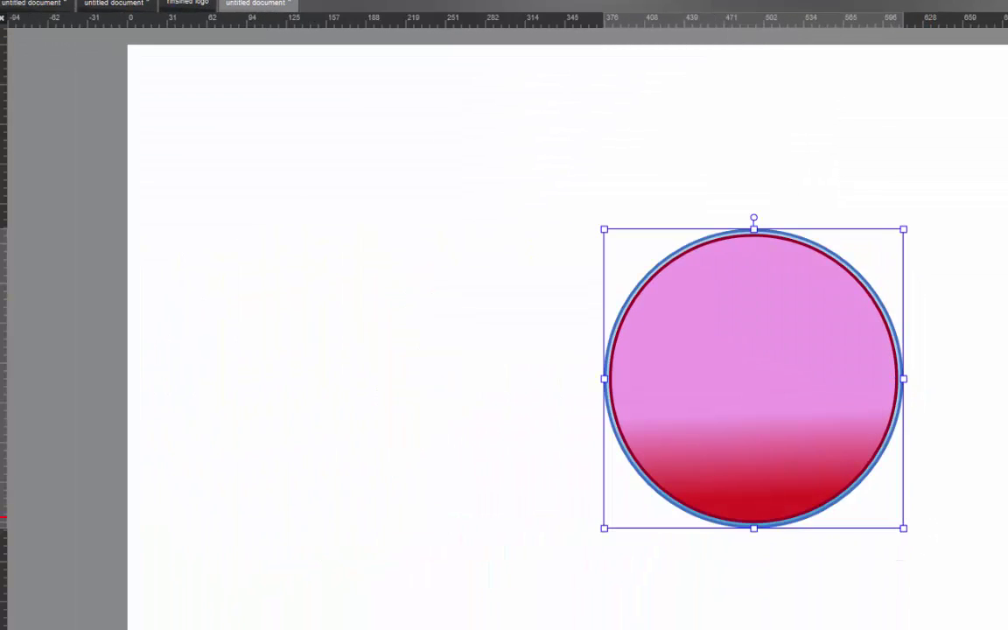
left_click(962, 505)
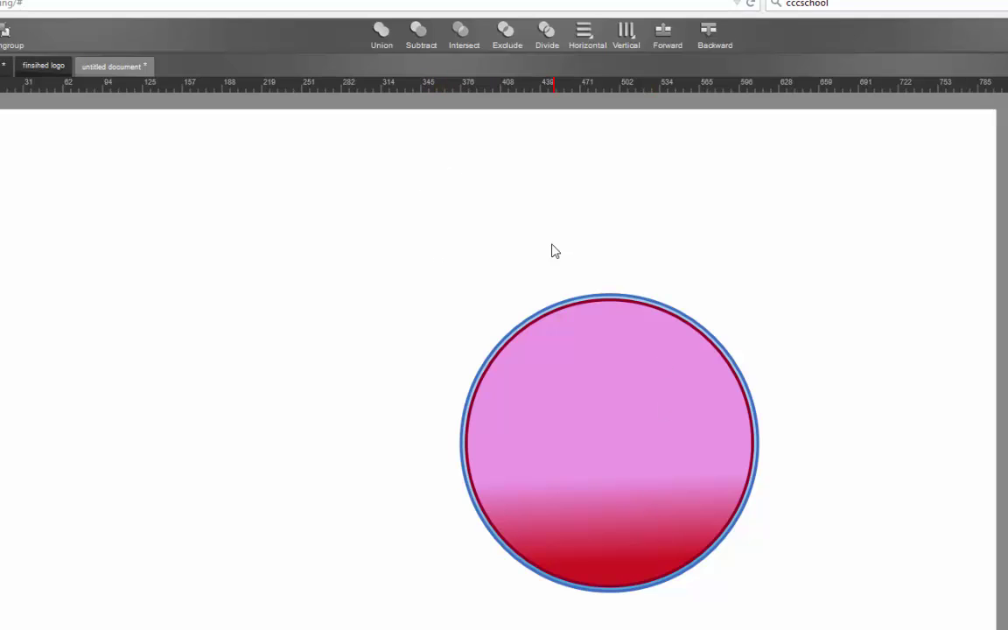
left_click(65, 44)
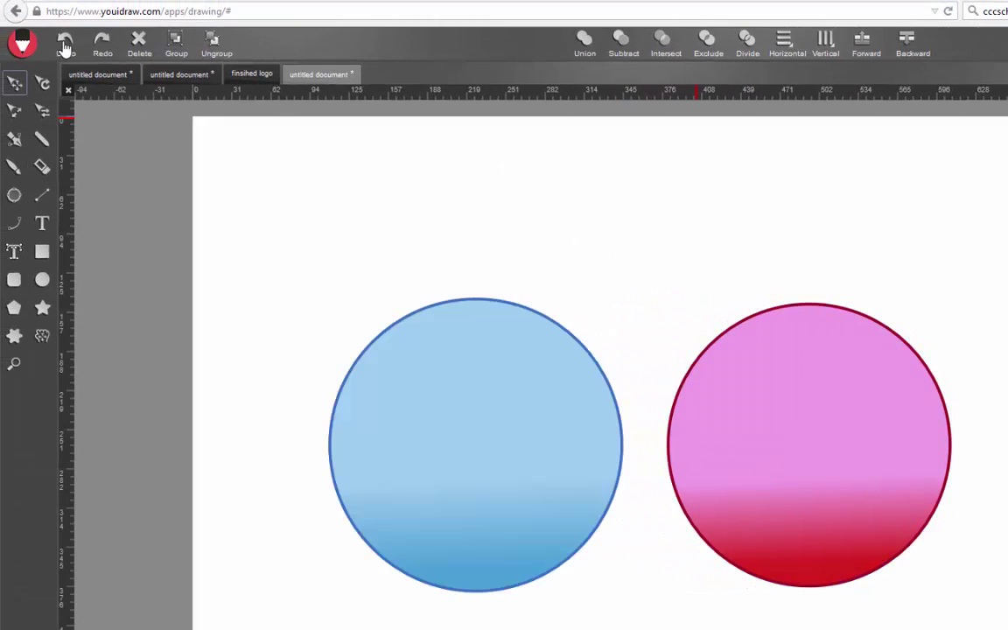
- Try the Top and Bottom vertical alignments on both circles, and settle on Middle
left_click_drag(251, 216, 967, 628)
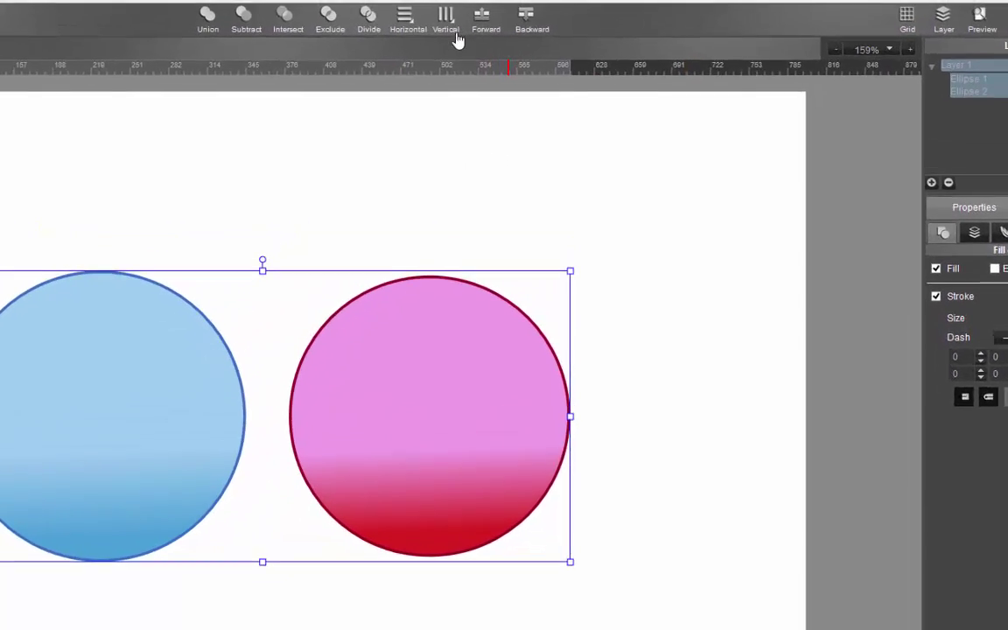
left_click(466, 10)
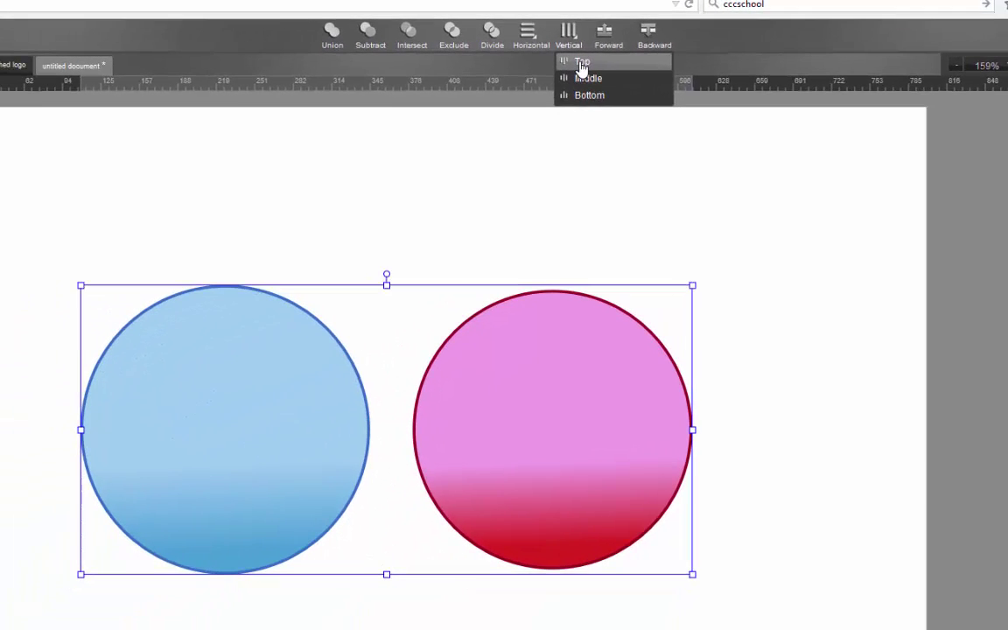
left_click(580, 63)
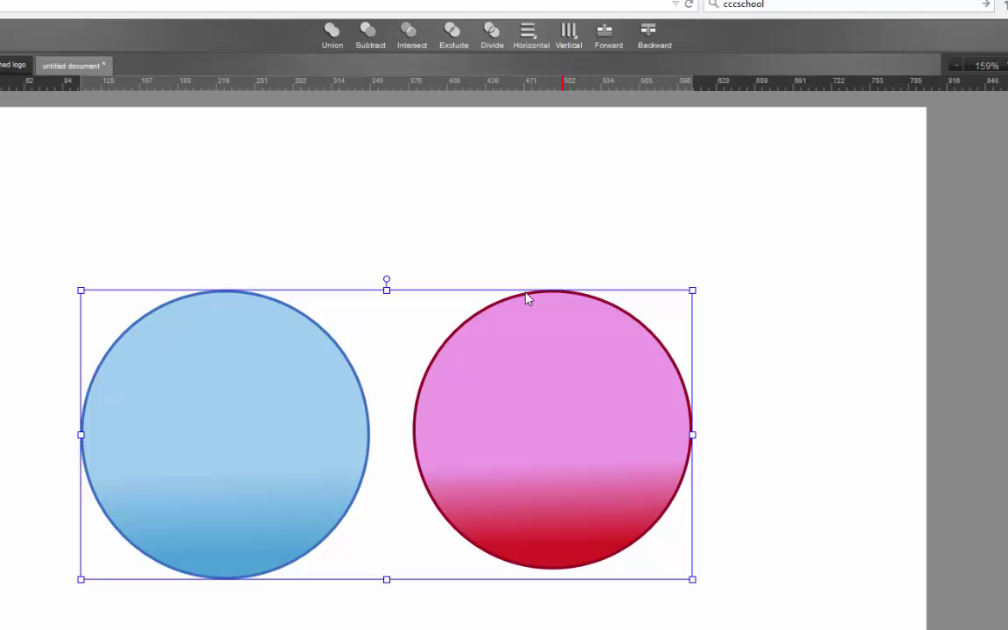
left_click(574, 42)
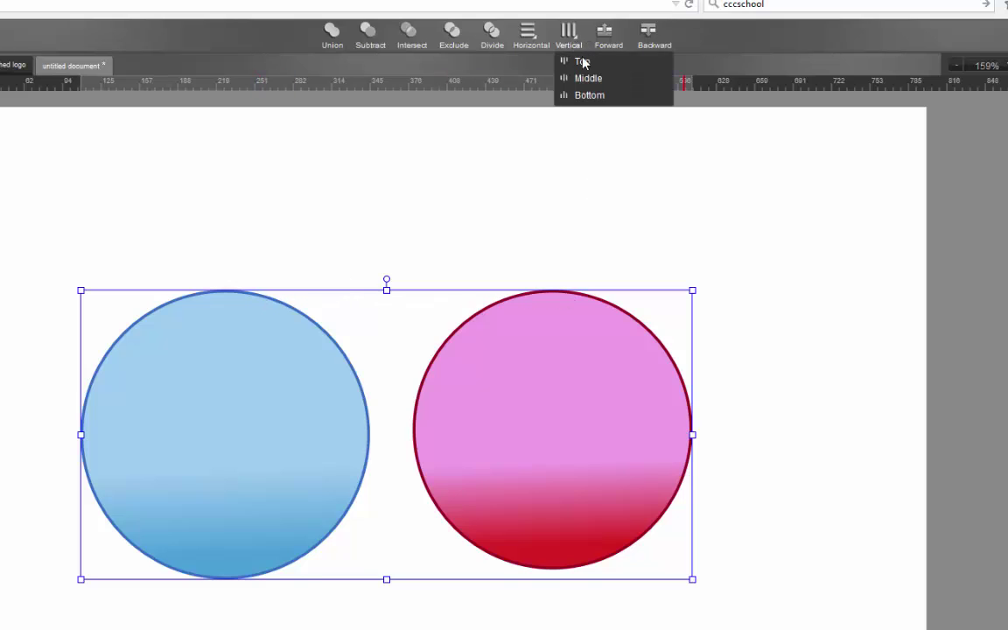
left_click(591, 109)
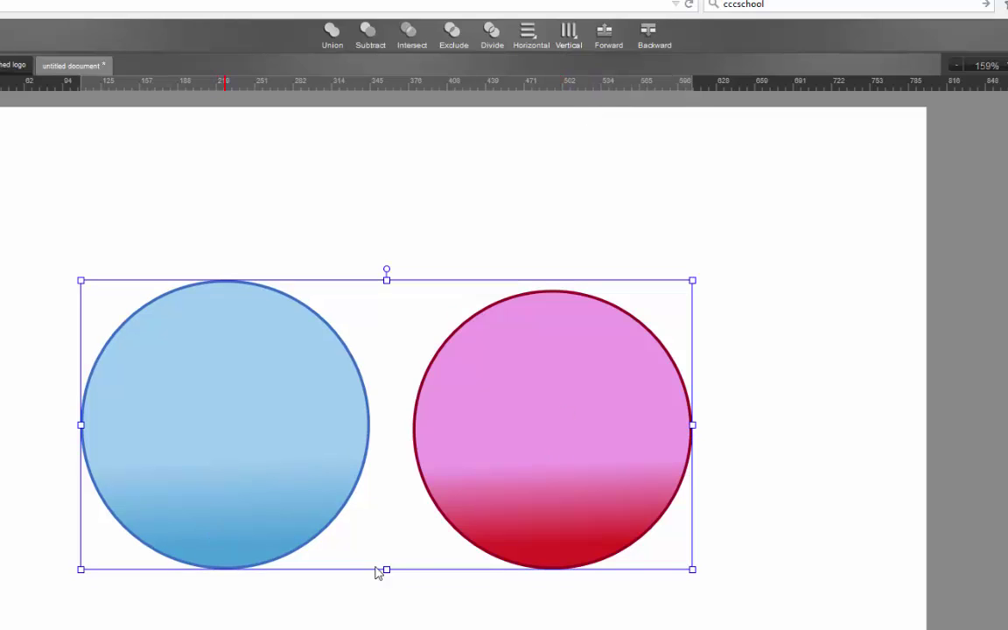
left_click(567, 35)
left_click(586, 84)
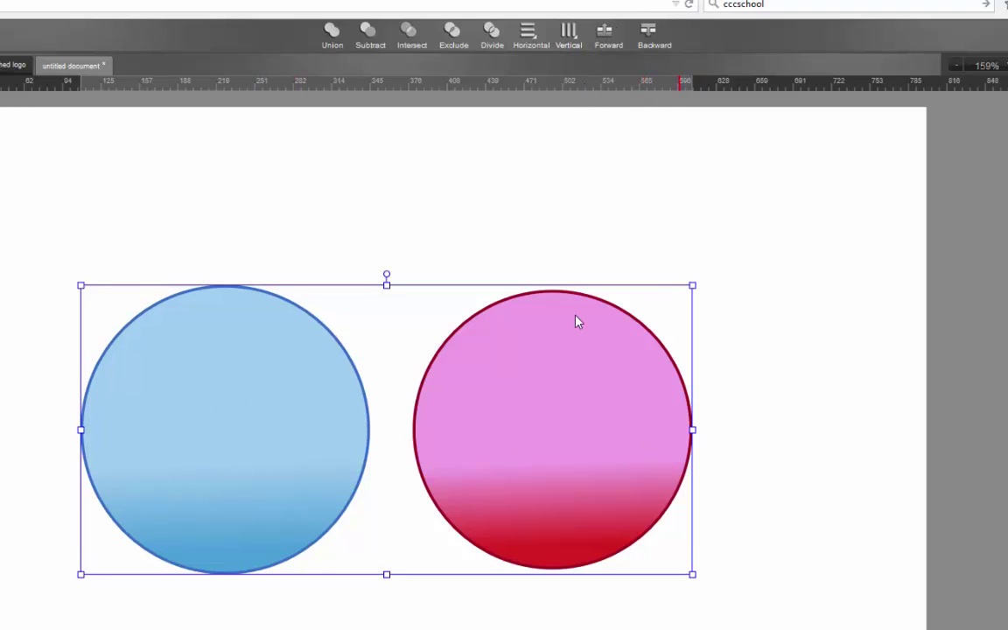
- Try the Left and Right horizontal alignments on both circles, and settle on Center so they are stacked
left_click(530, 35)
left_click(539, 63)
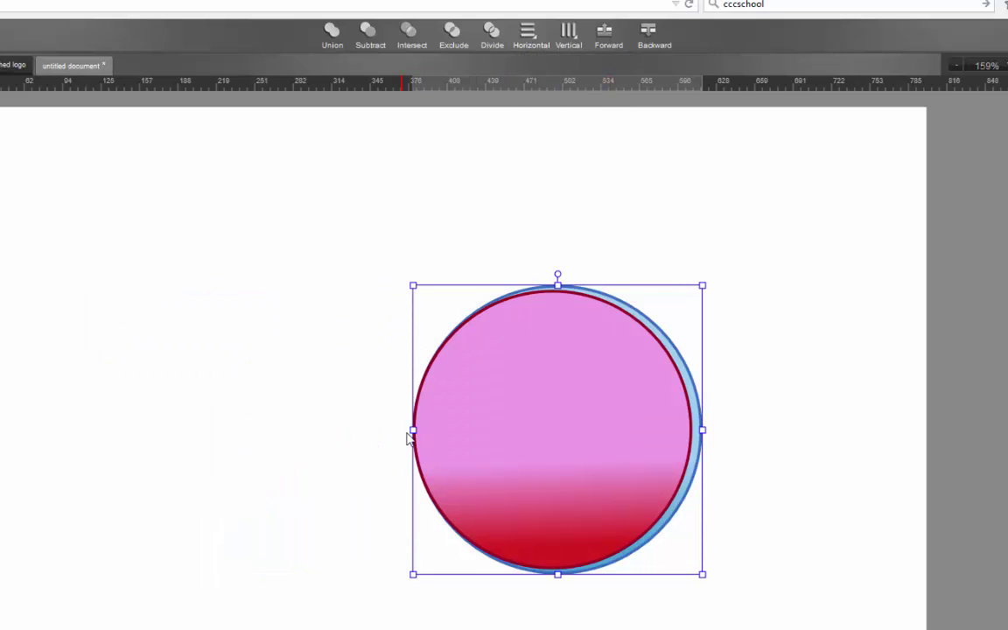
left_click(534, 37)
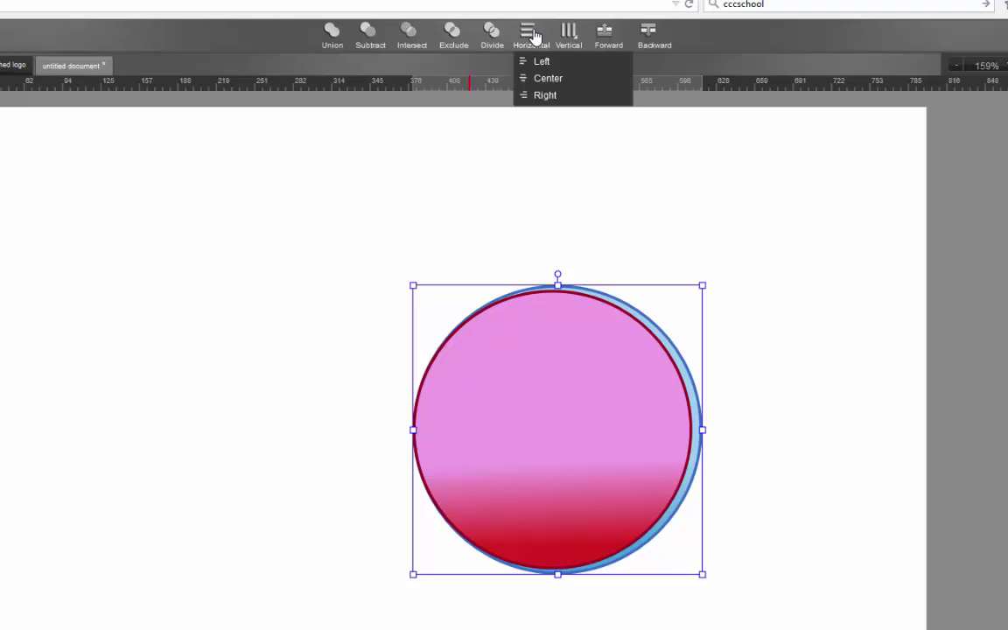
left_click(544, 95)
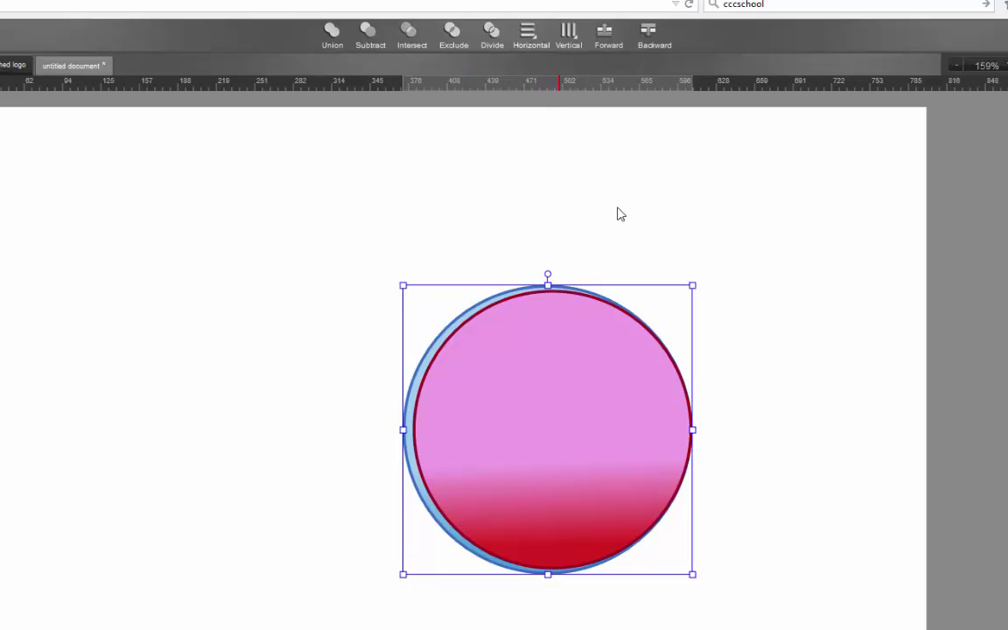
left_click(537, 42)
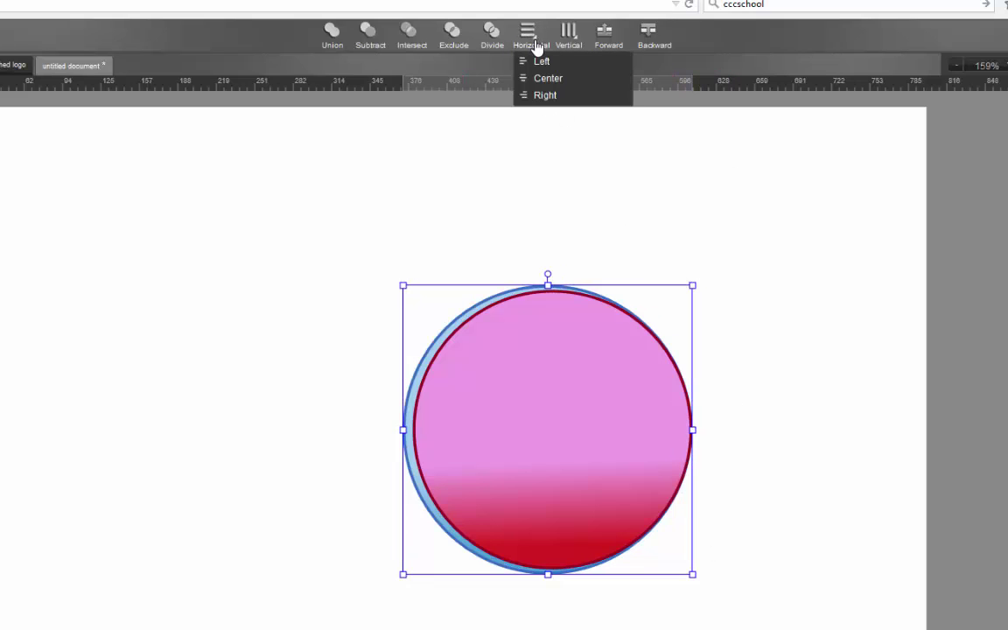
left_click(543, 77)
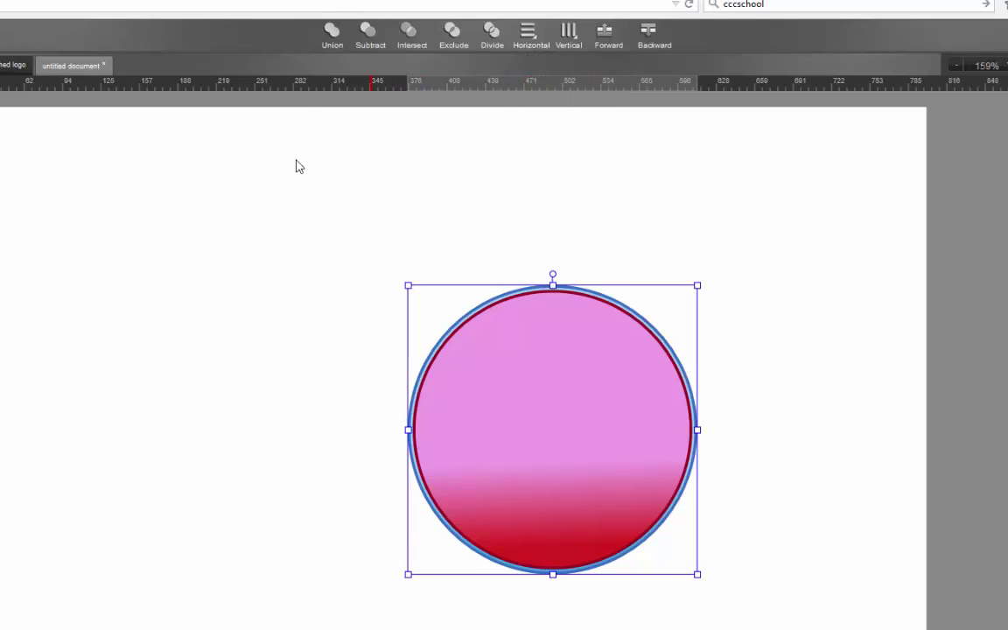
- Separate the stacked circles, placing the pink one on the left of the canvas and the blue one beside it on the right
left_click(293, 344)
left_click_drag(481, 416, 174, 407)
left_click_drag(509, 412, 603, 407)
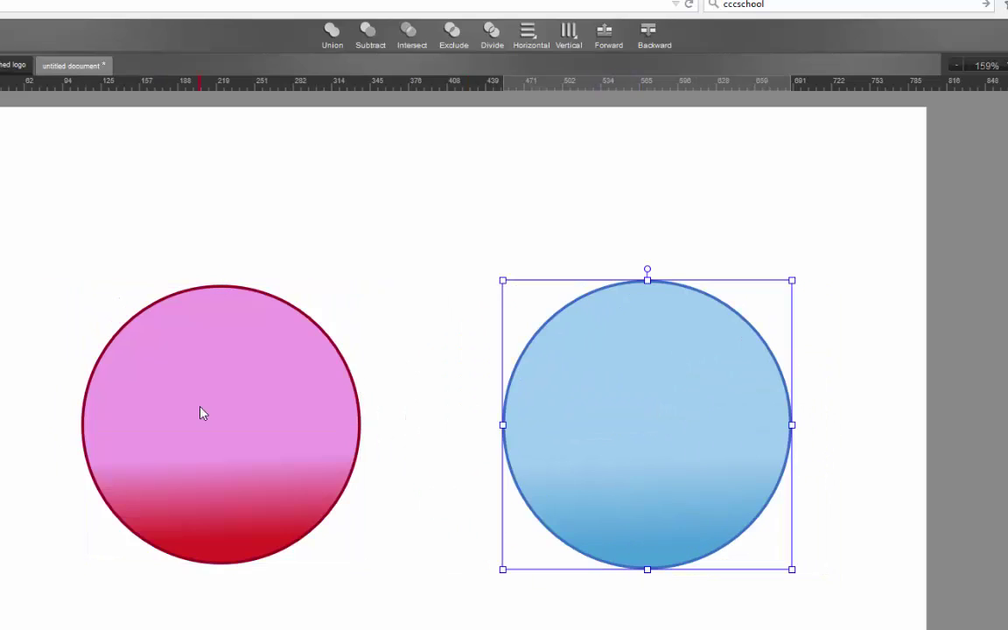
left_click_drag(221, 414, 316, 417)
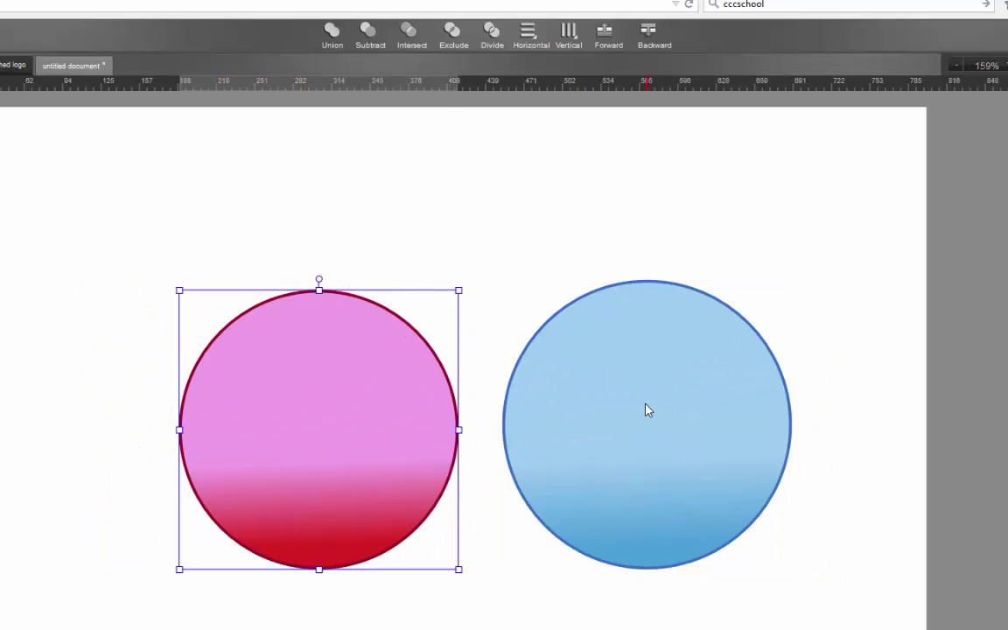
left_click_drag(648, 409, 630, 419)
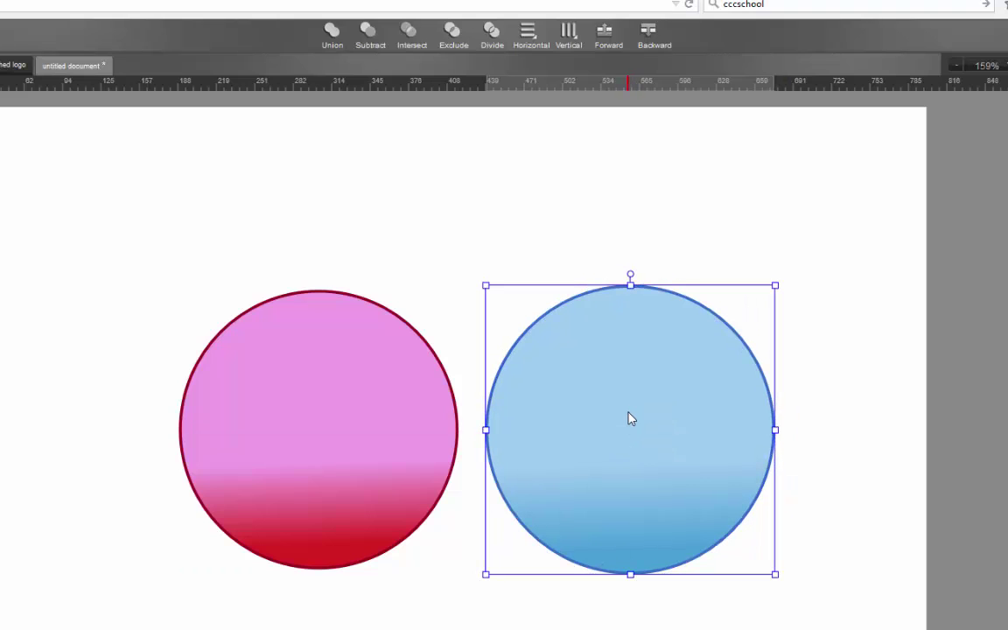
left_click(174, 219)
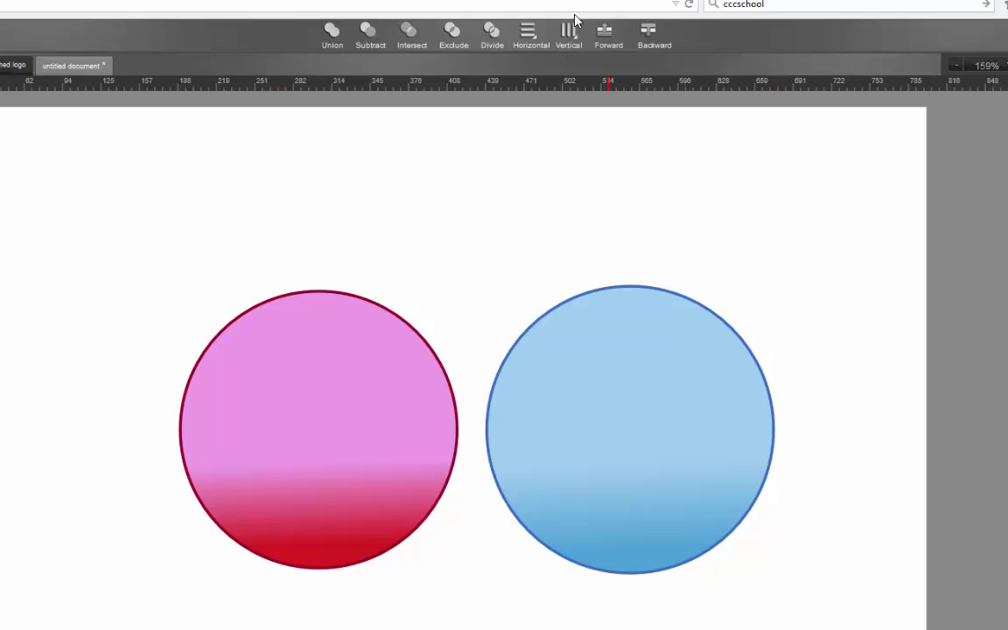
- Send the pink circle backward in the stacking order, behind the blue circle
left_click(293, 426)
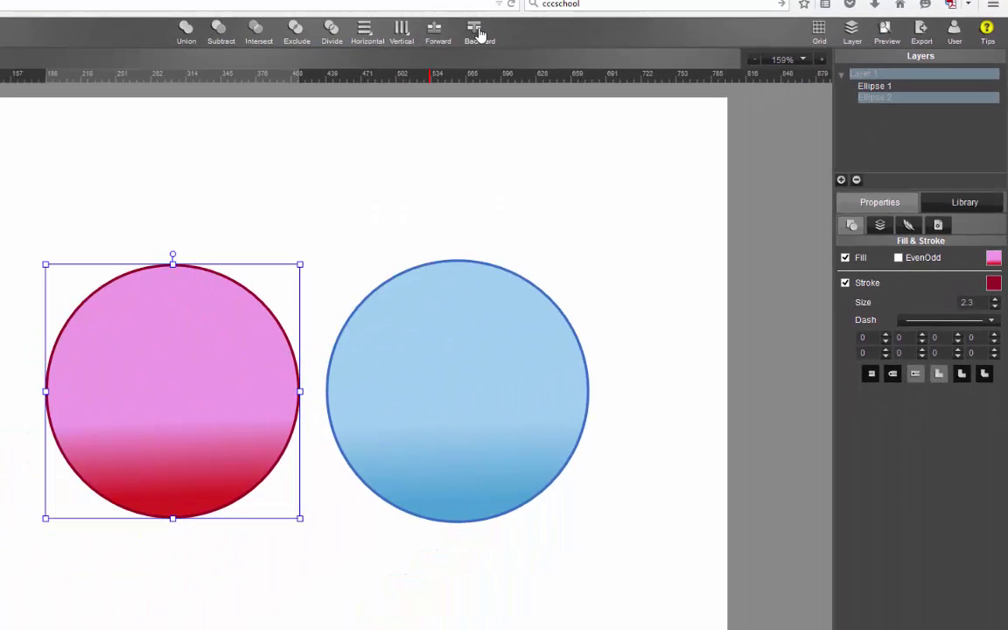
left_click(480, 33)
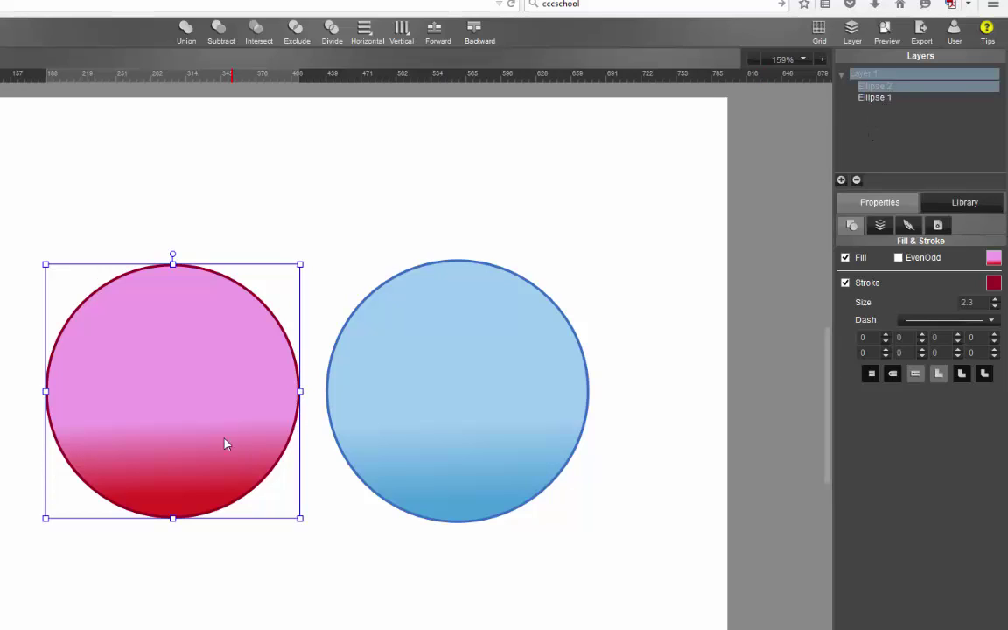
left_click(388, 246)
left_click(466, 385)
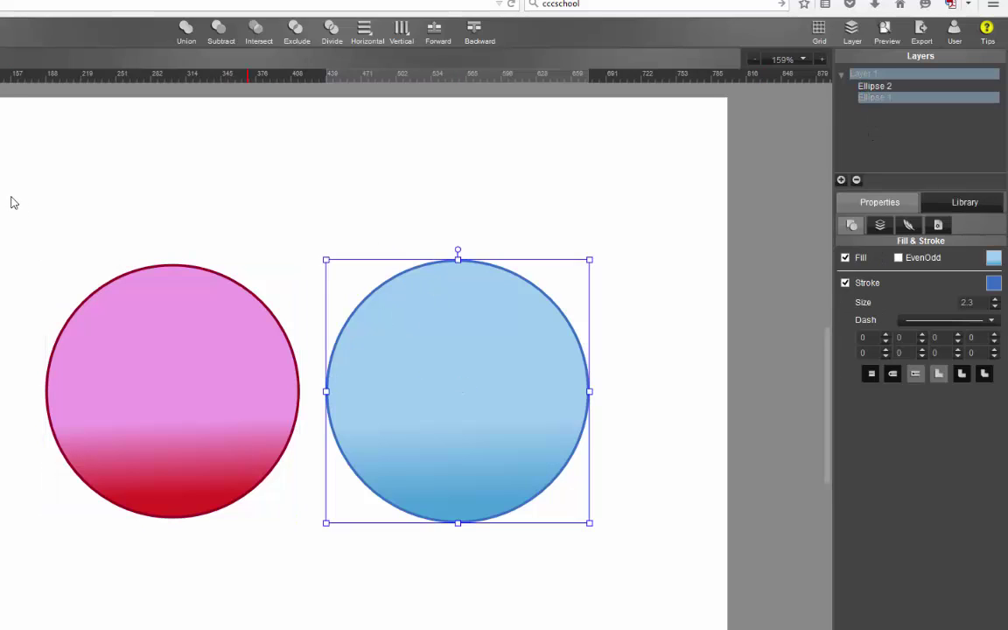
- Try stacking both circles using a horizontal alignment and the Middle vertical alignment, and undo the alignments
left_click_drag(4, 185, 688, 600)
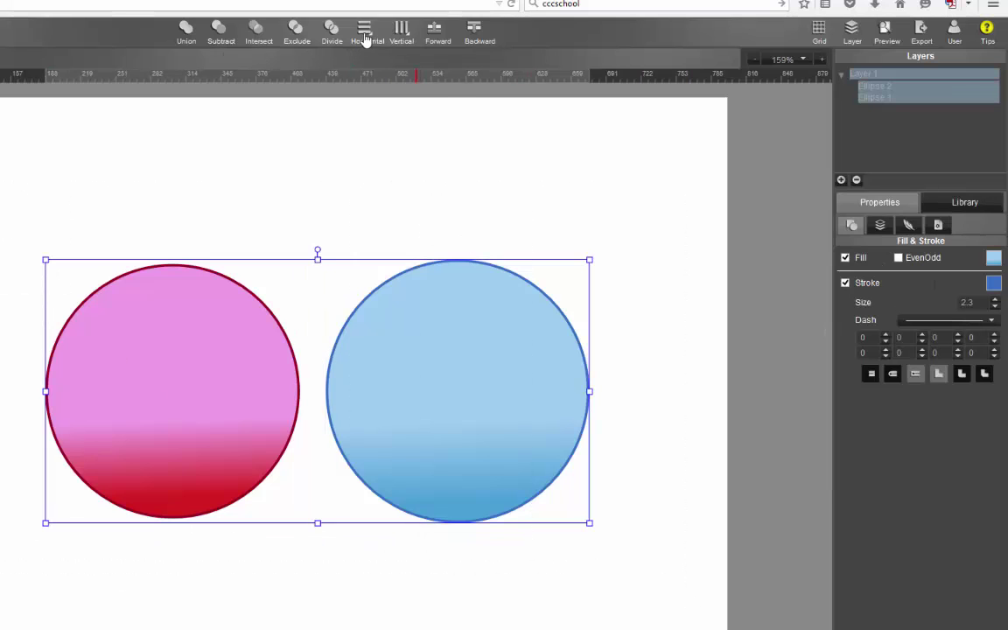
left_click(365, 33)
left_click(378, 87)
left_click(401, 33)
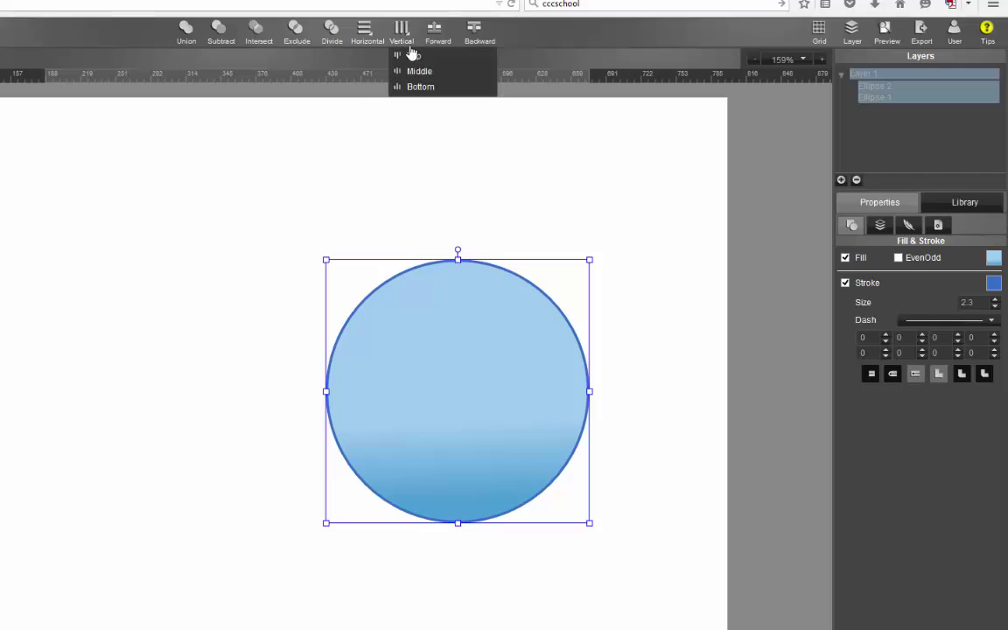
left_click(417, 73)
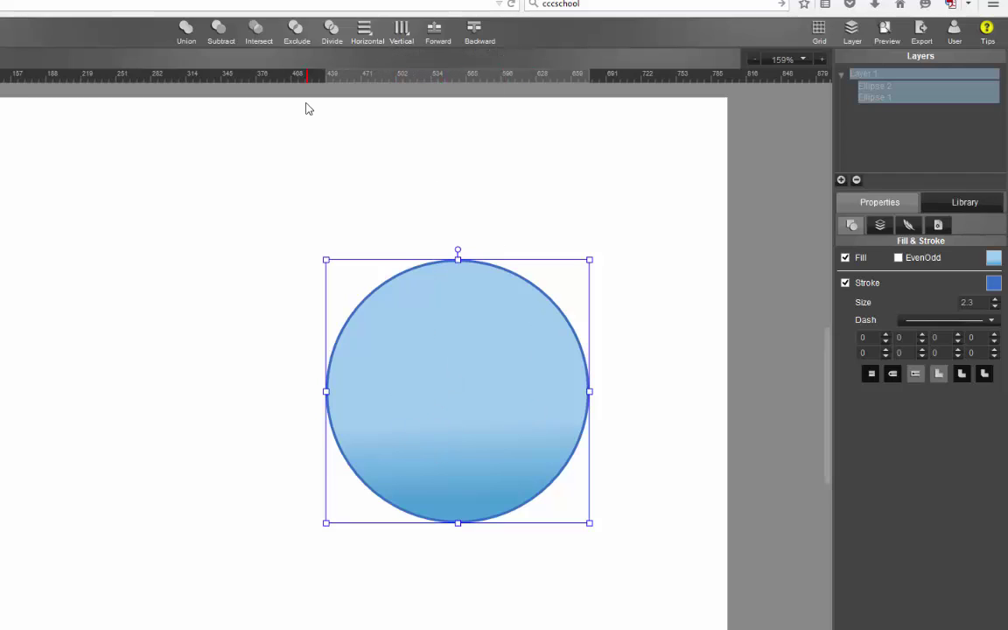
key("ctrl+z")
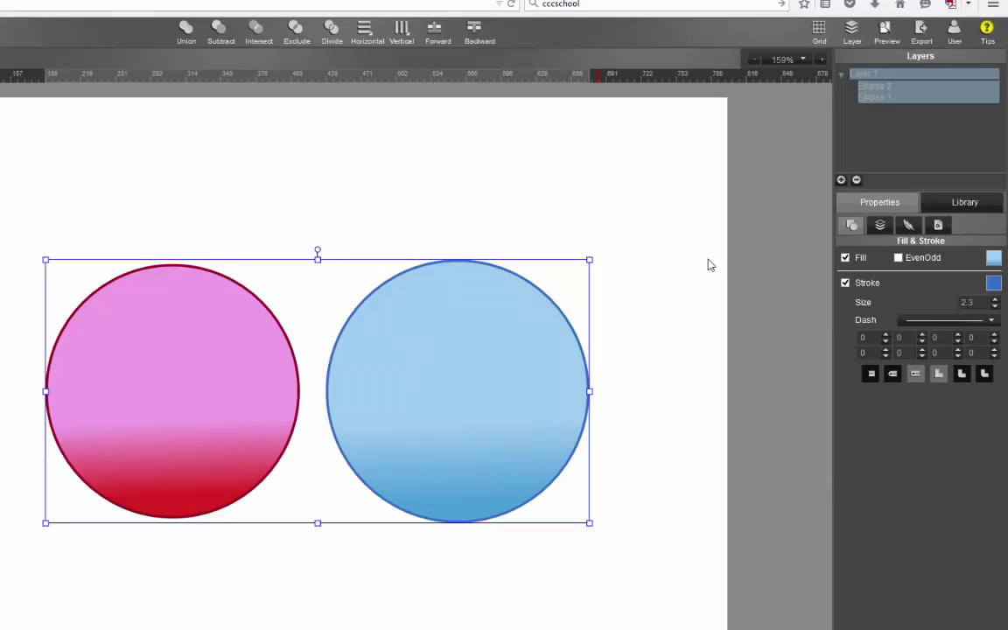
left_click(514, 160)
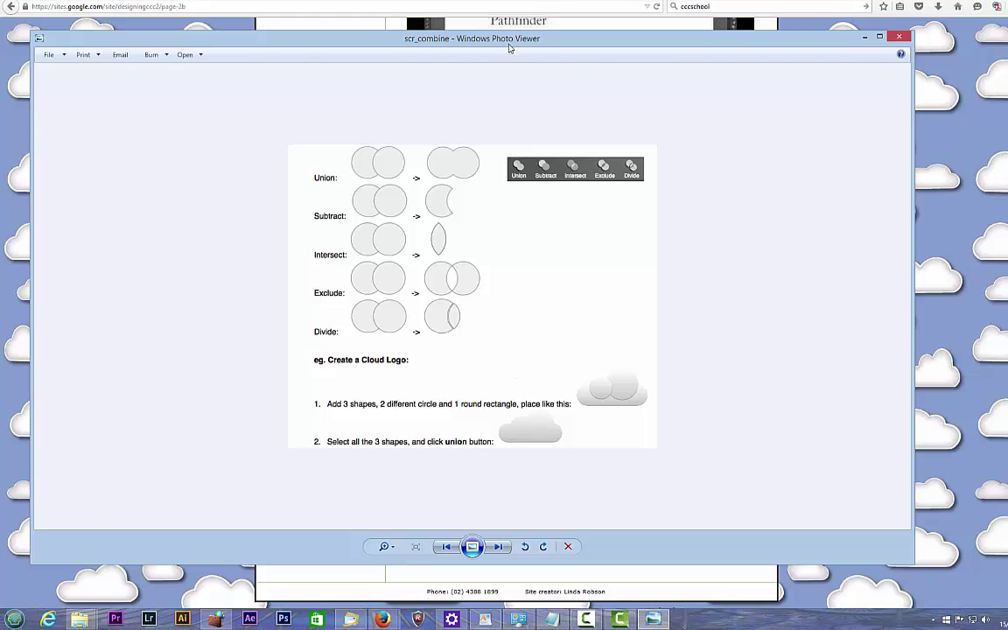
- Close the scr_combine reference image and move the blue circle left so it partly overlaps the pink circle, level with its top
left_click(899, 36)
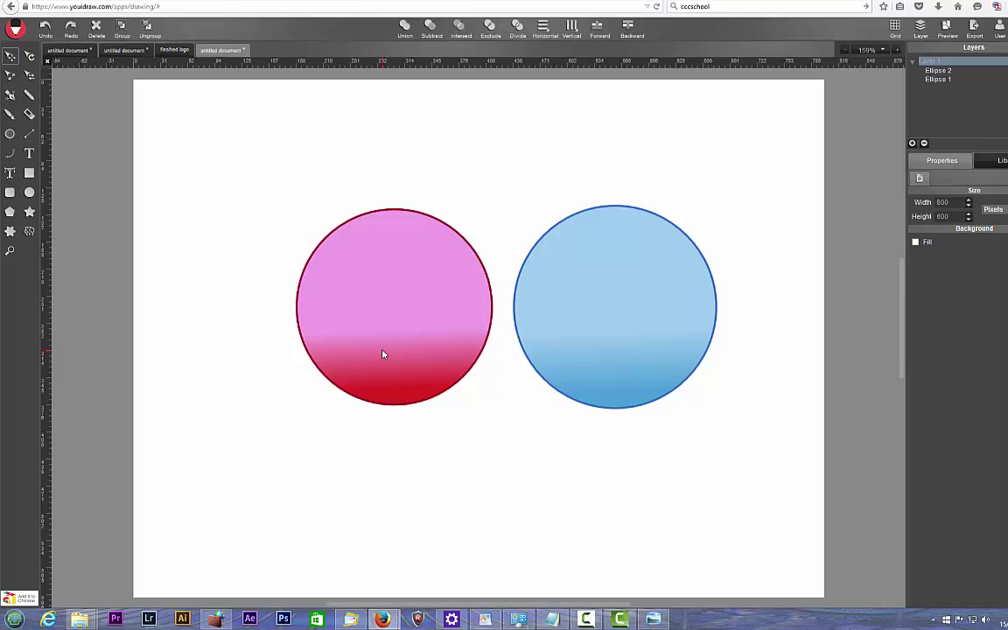
left_click_drag(213, 156, 758, 474)
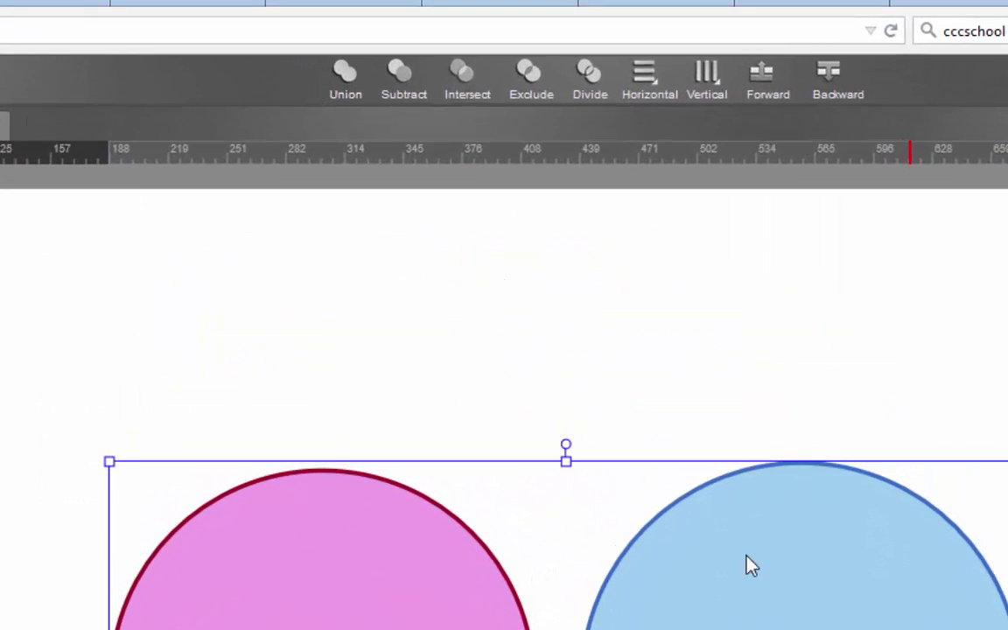
left_click(712, 308)
left_click(744, 569)
left_click_drag(747, 629, 628, 629)
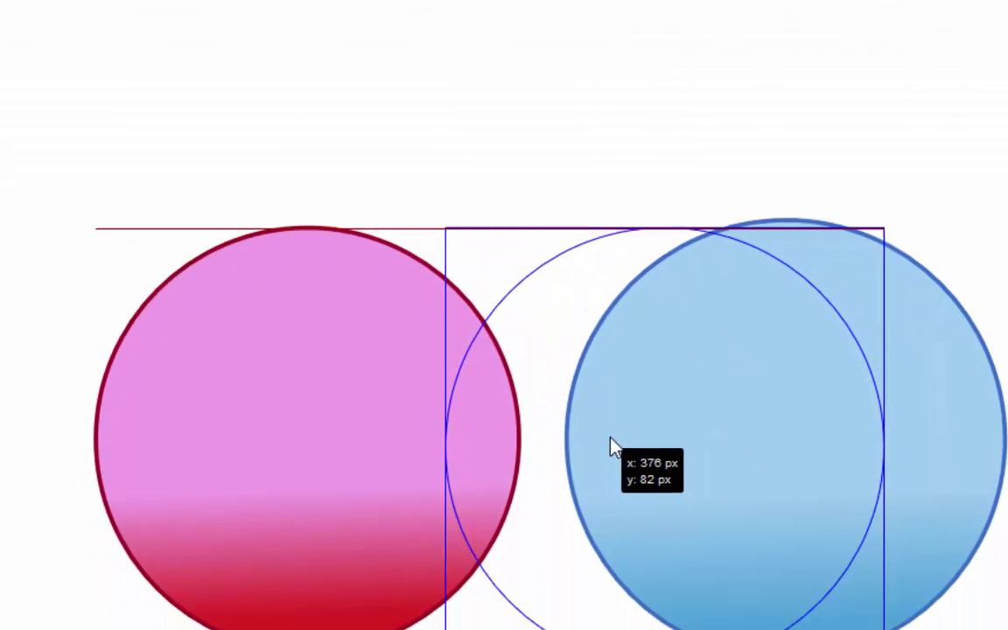
left_click_drag(612, 446, 604, 447)
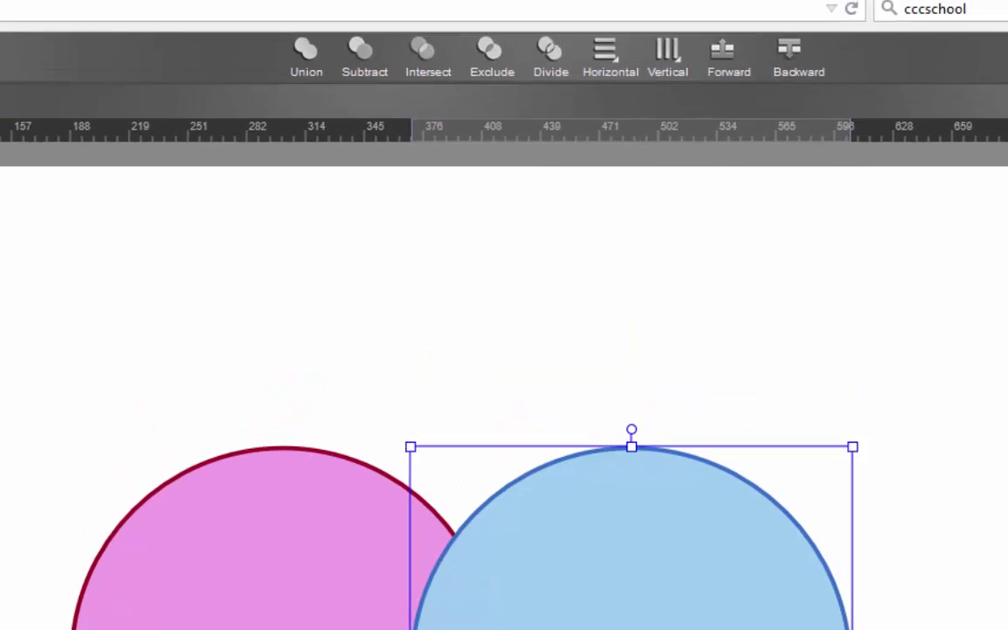
- Try merging the two overlapping circles into one shape with Union, and undo the merge
left_click_drag(2, 193, 1007, 578)
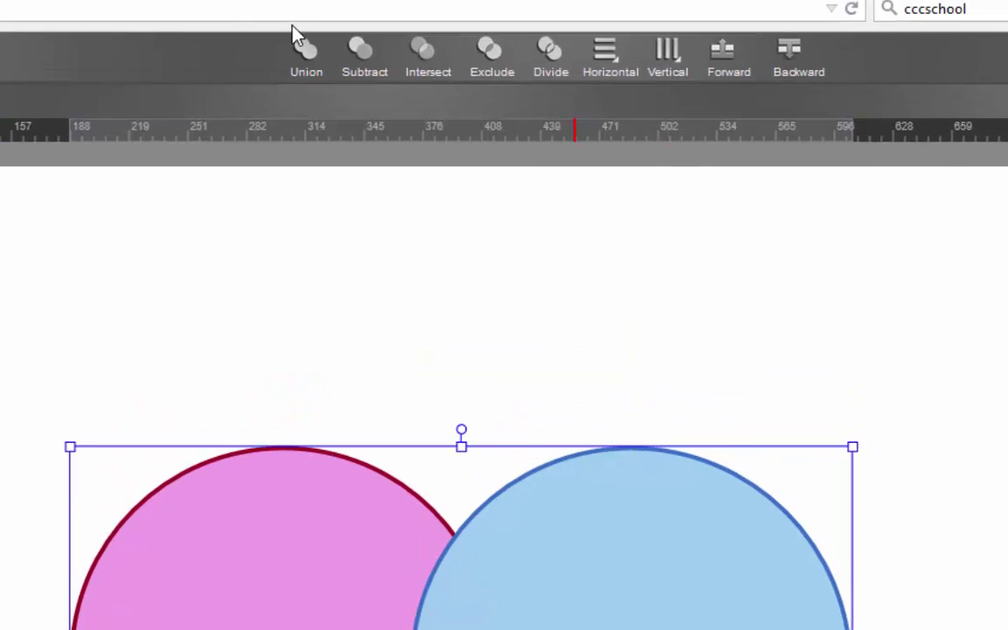
left_click(308, 61)
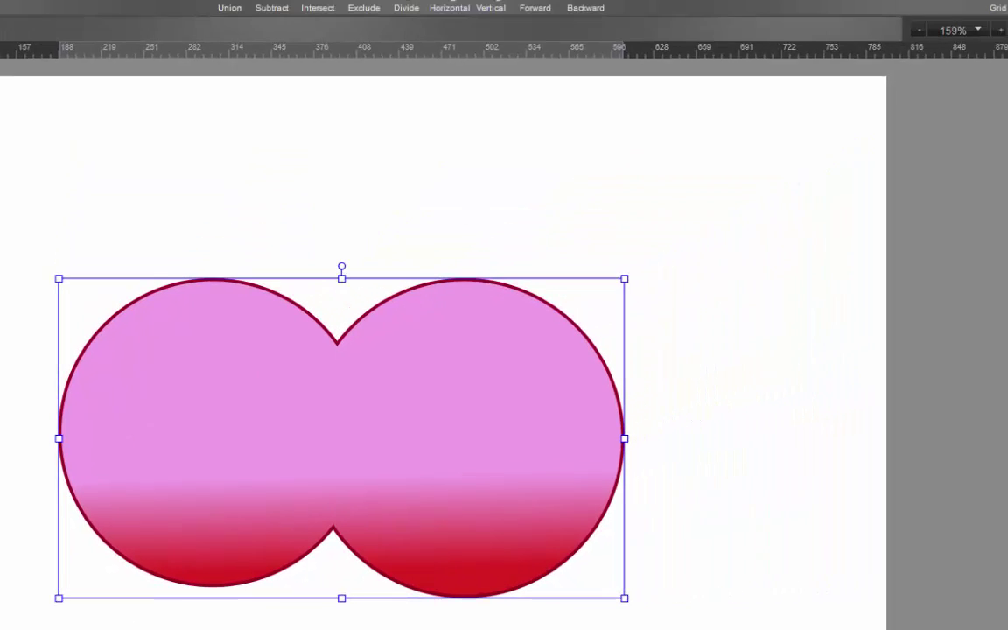
key("ctrl+z")
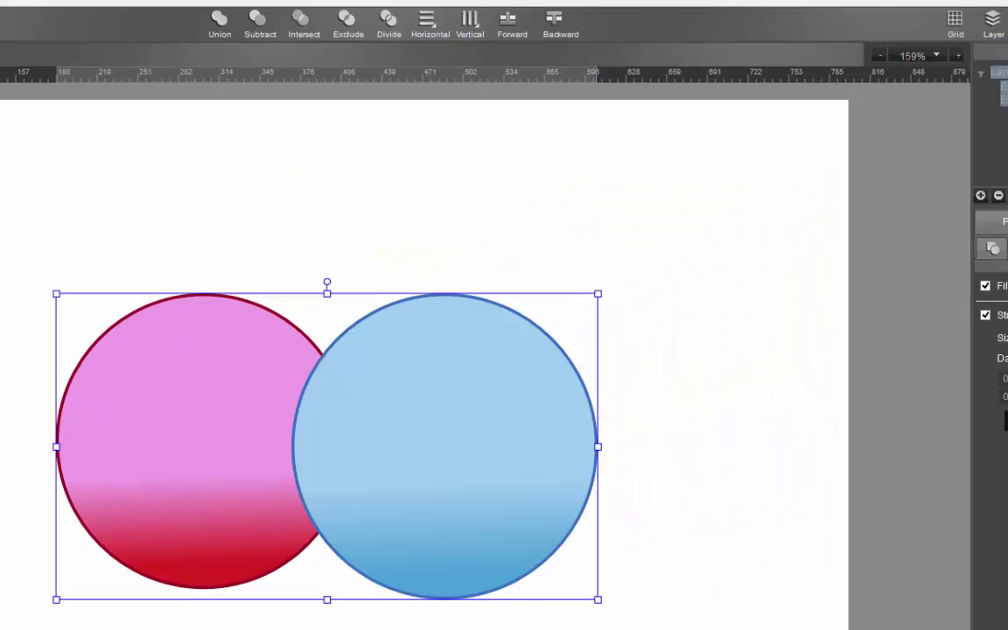
- Try the Subtract and Exclude operations on the two overlapping circles, undoing each one
left_click(258, 24)
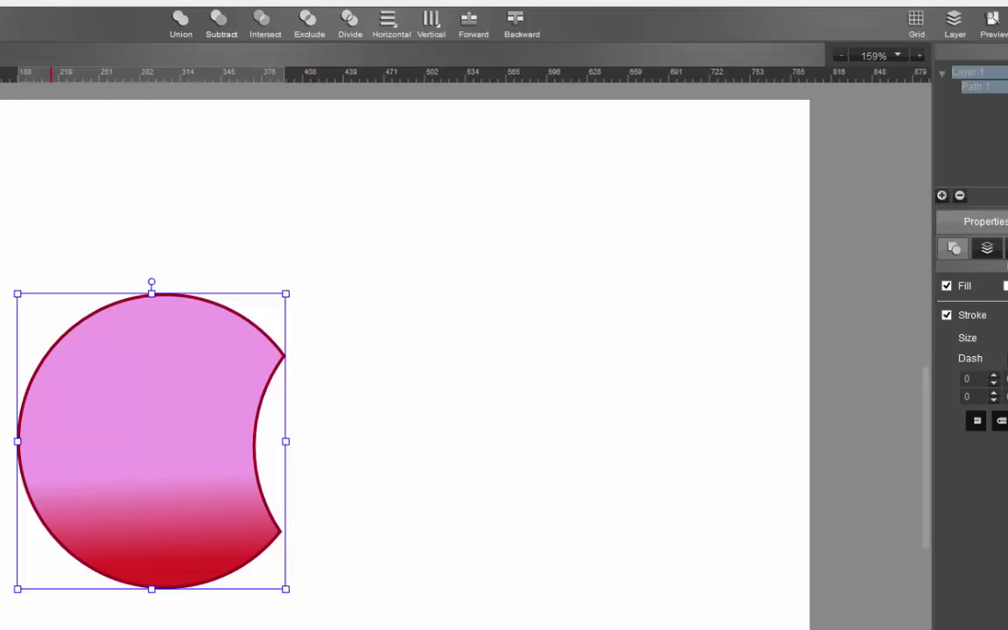
key("ctrl+z")
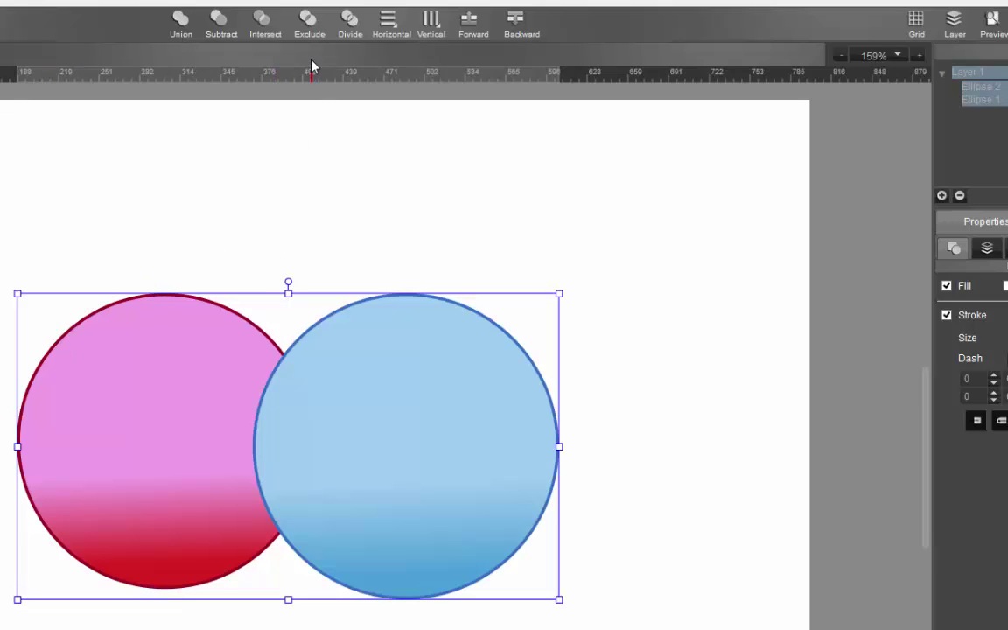
left_click(307, 21)
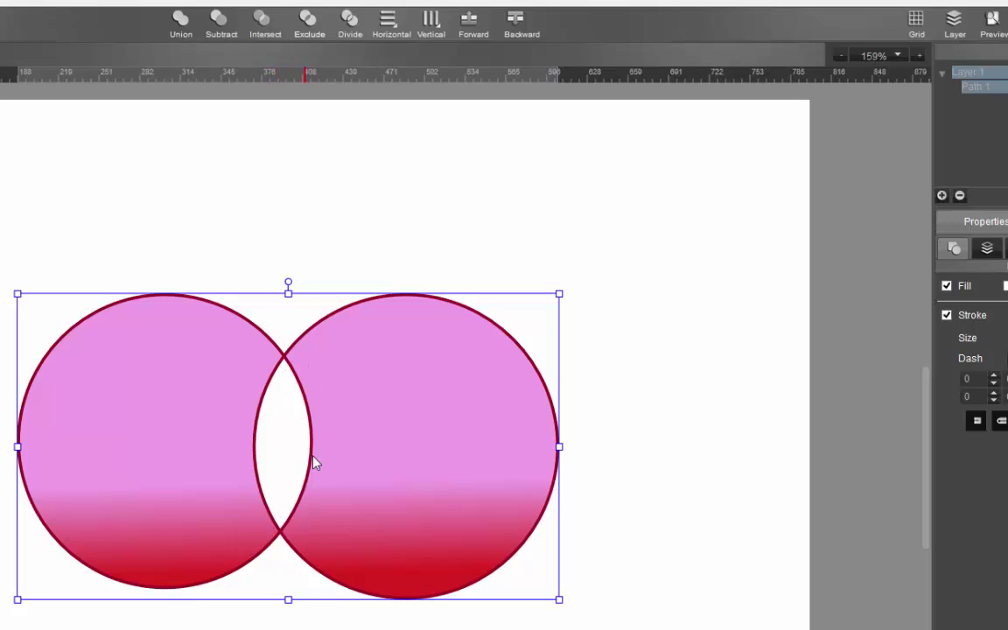
key("ctrl+z")
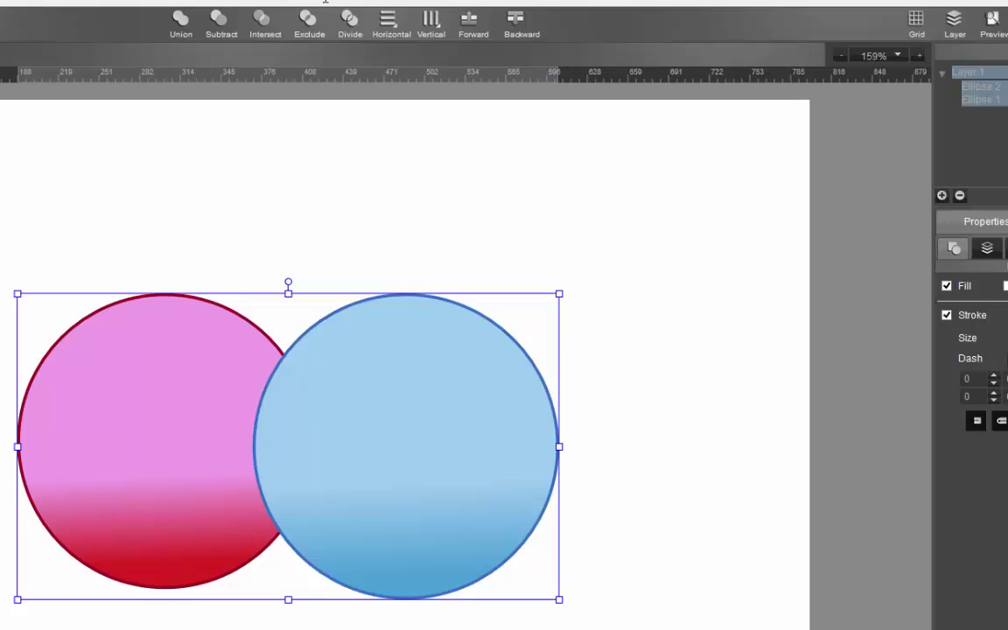
- Split the overlapping circles with Divide, and move the right-hand piece and the middle lens to the right so gaps separate the three pieces
left_click(349, 26)
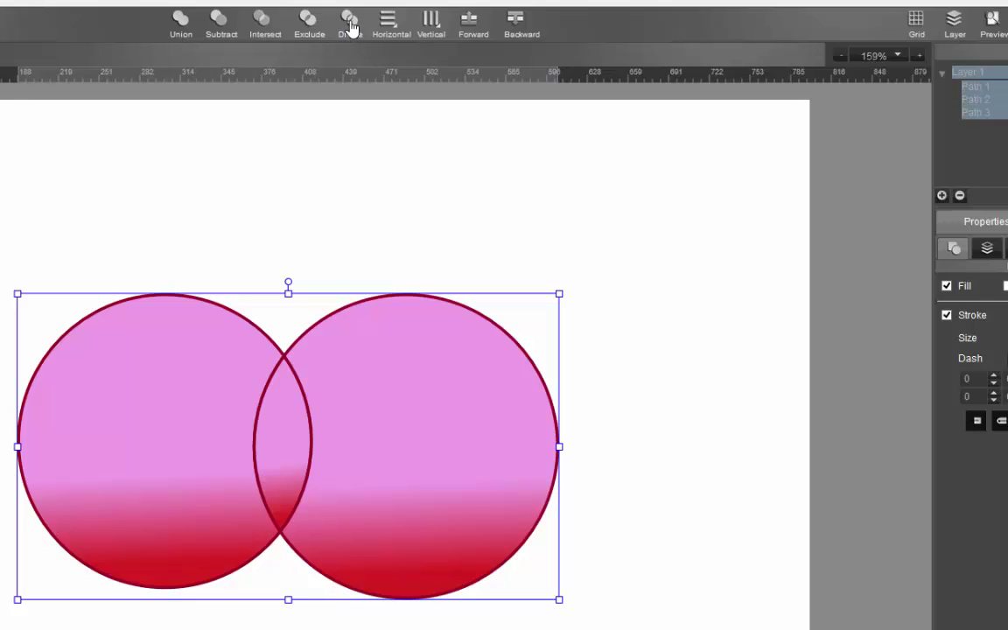
left_click(613, 347)
left_click(428, 484)
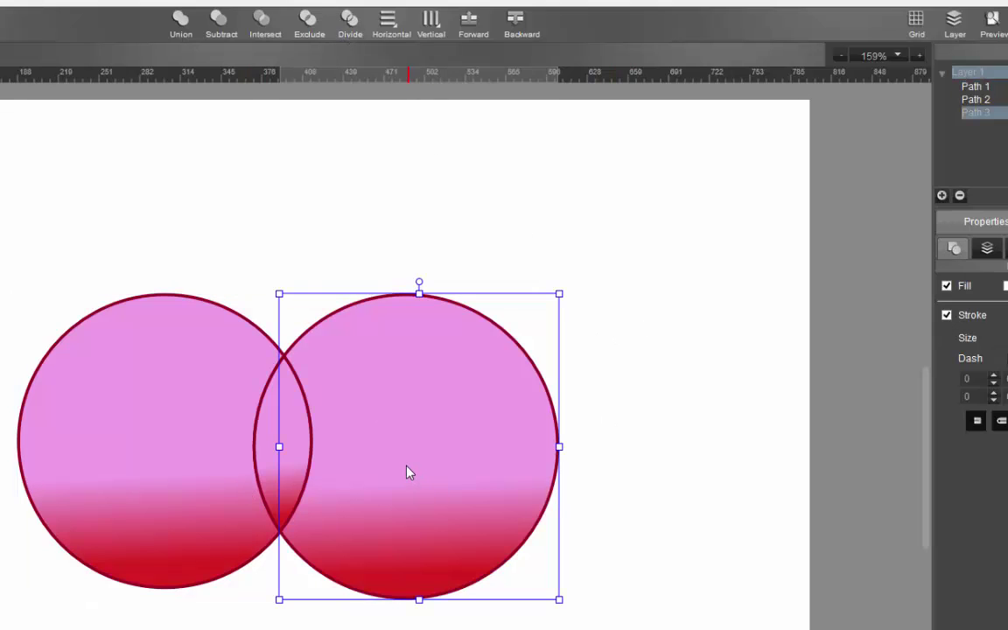
left_click_drag(412, 465, 433, 473)
left_click(289, 462)
left_click_drag(289, 463, 308, 463)
key("Escape")
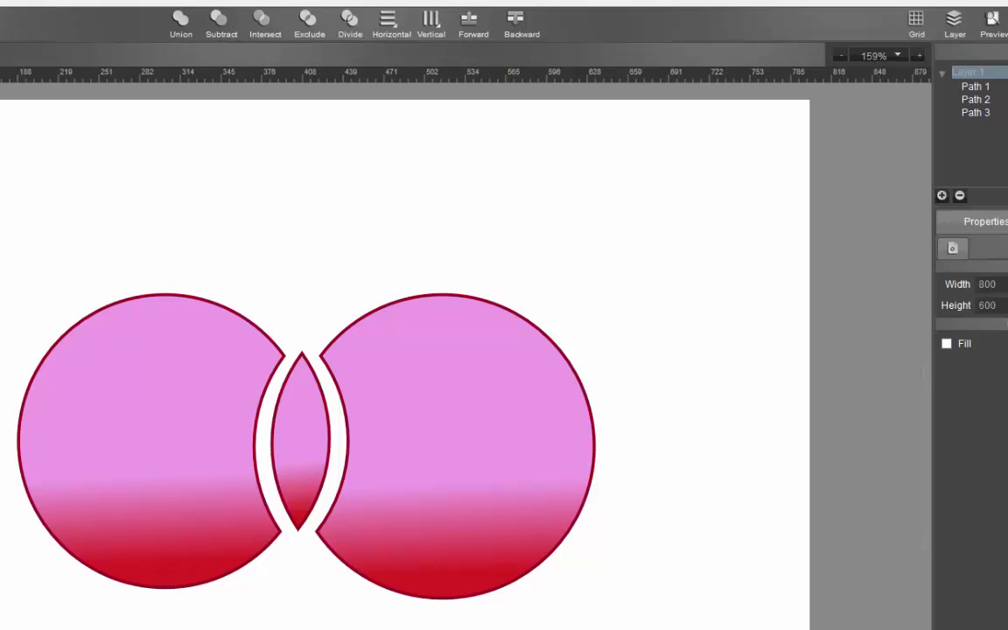
- Group all three pieces and move the group up and down the canvas as one object
key("ctrl+a")
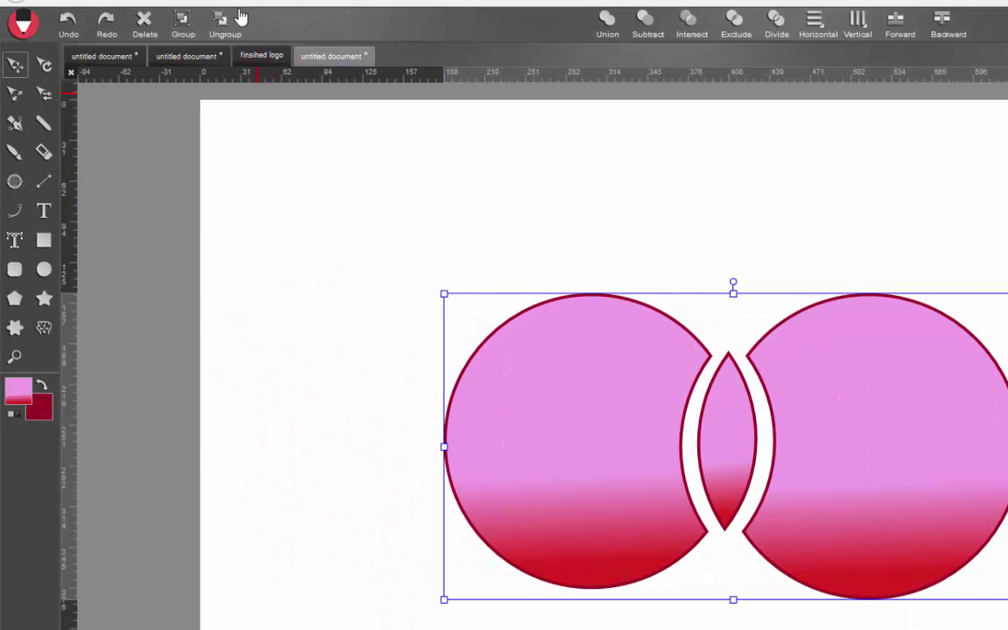
left_click(182, 26)
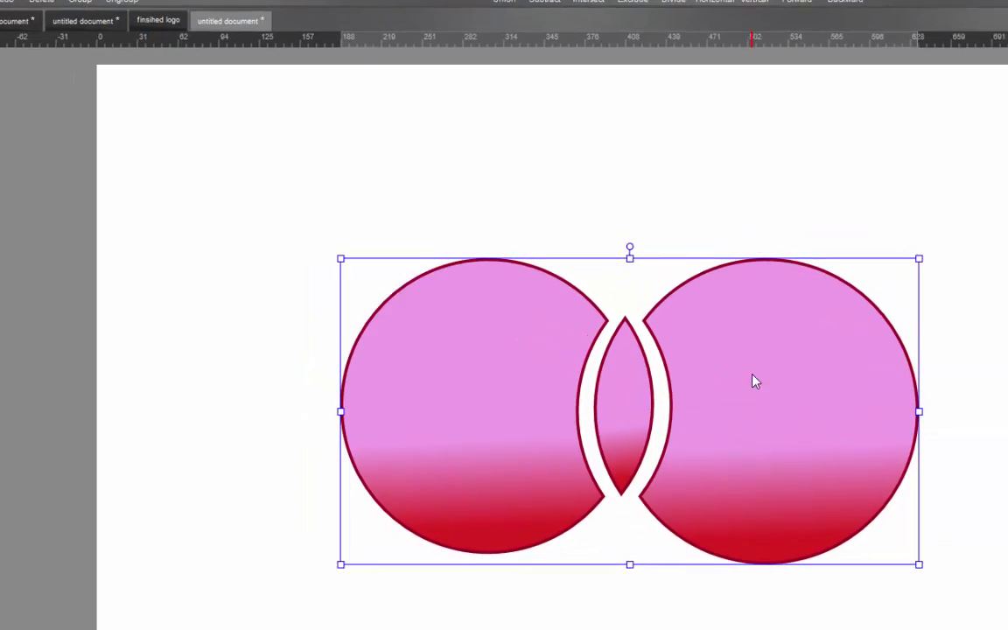
left_click(1006, 243)
left_click_drag(589, 416, 588, 536)
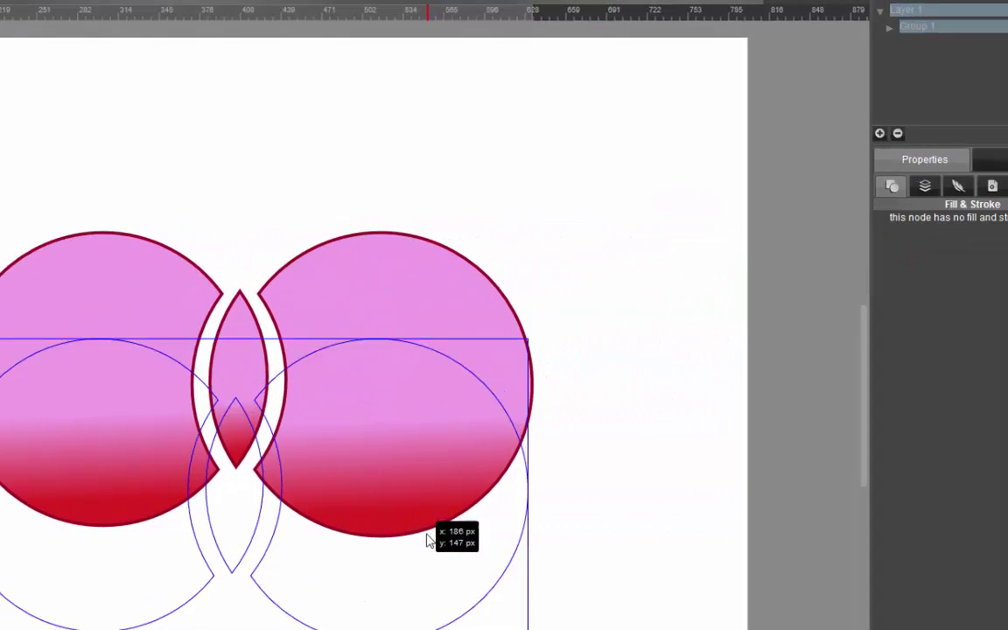
left_click_drag(430, 537, 434, 373)
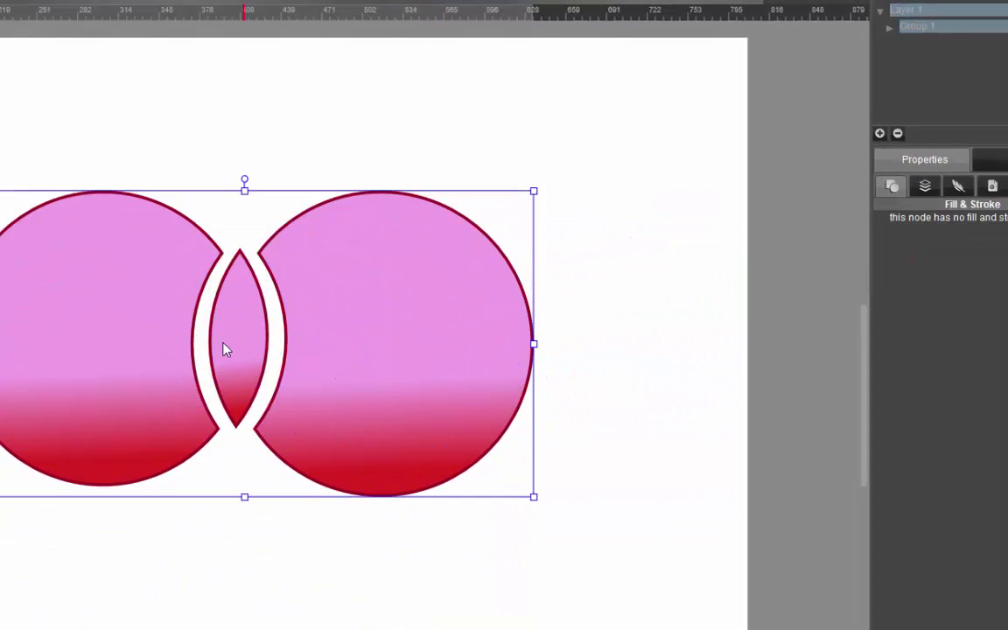
left_click_drag(225, 349, 250, 333)
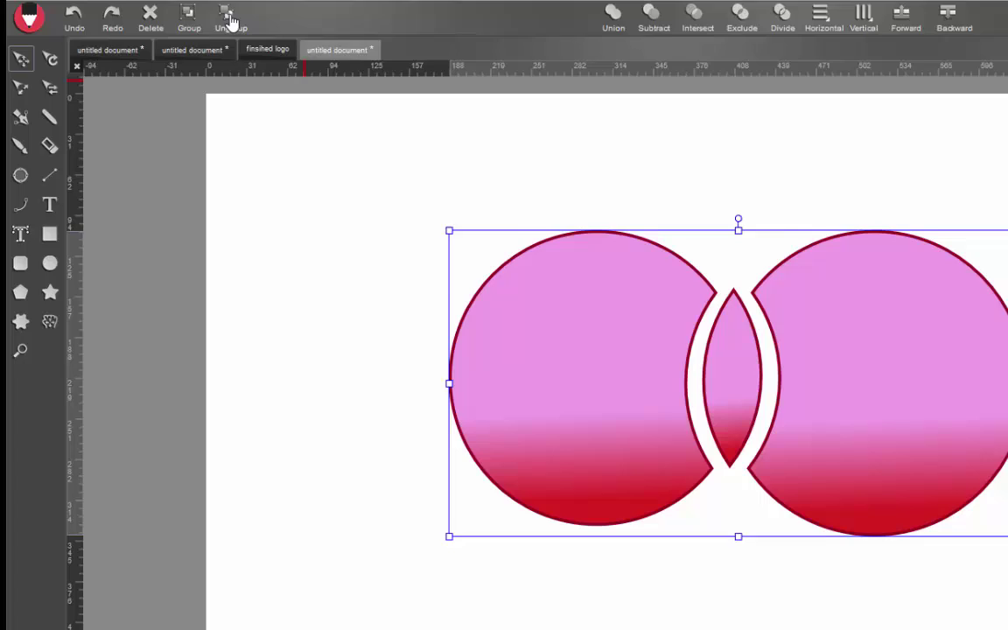
- Ungroup the pieces and move the lens-shaped piece down below the two cut circles
left_click(230, 22)
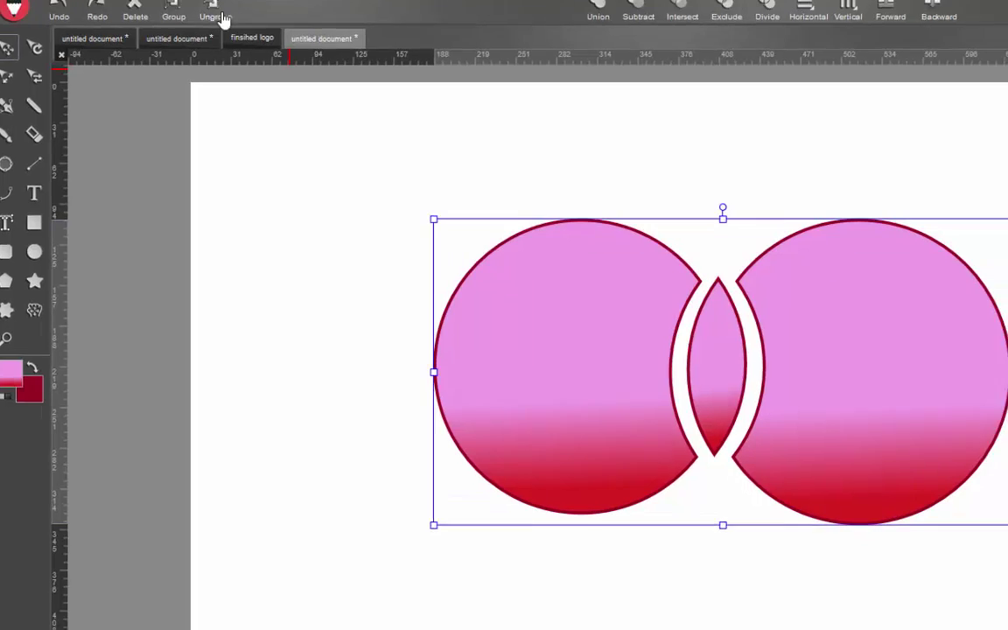
left_click(646, 608)
left_click_drag(487, 214, 487, 412)
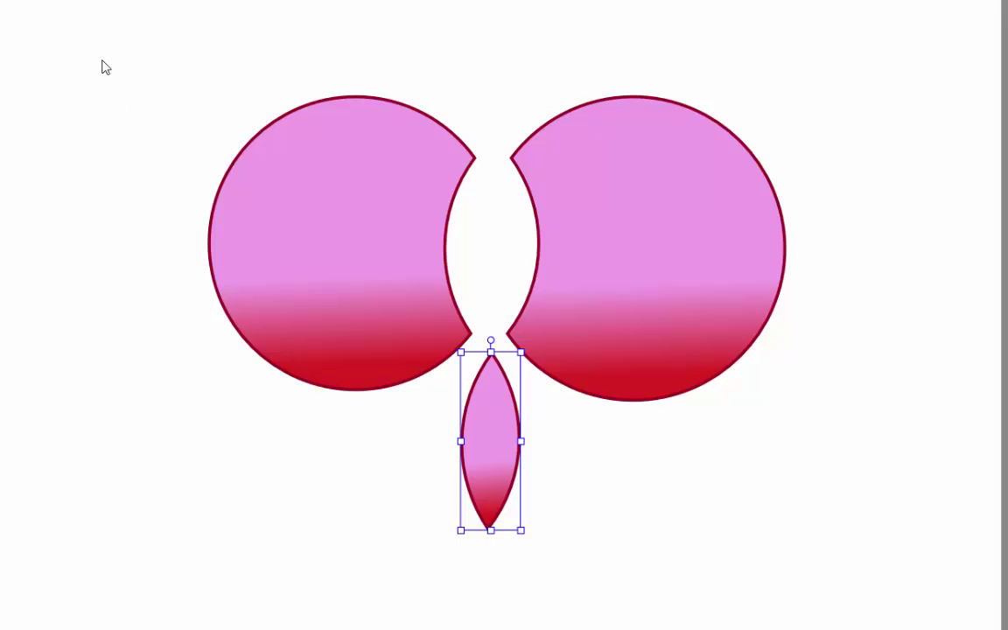
- Delete all three pieces and draw a rounded rectangle about 600 px wide and 200 px high across the canvas
left_click_drag(50, 5, 851, 607)
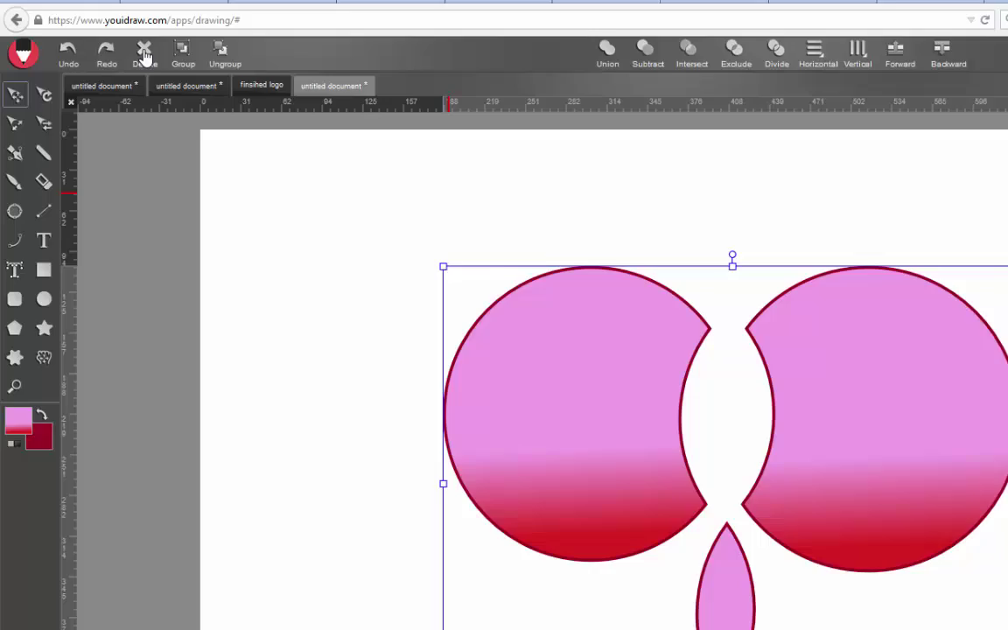
left_click(142, 46)
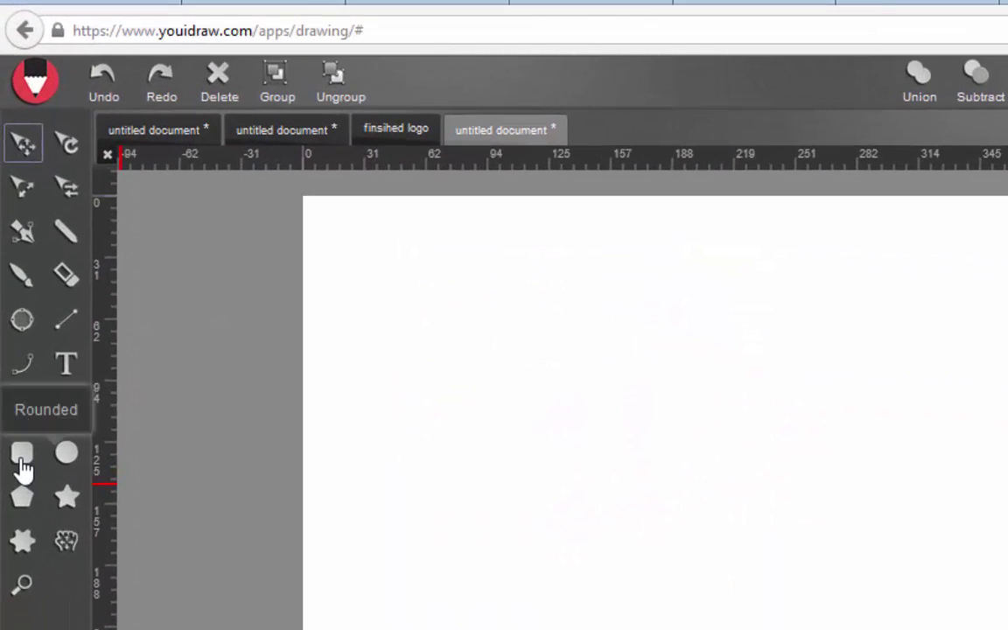
left_click(22, 464)
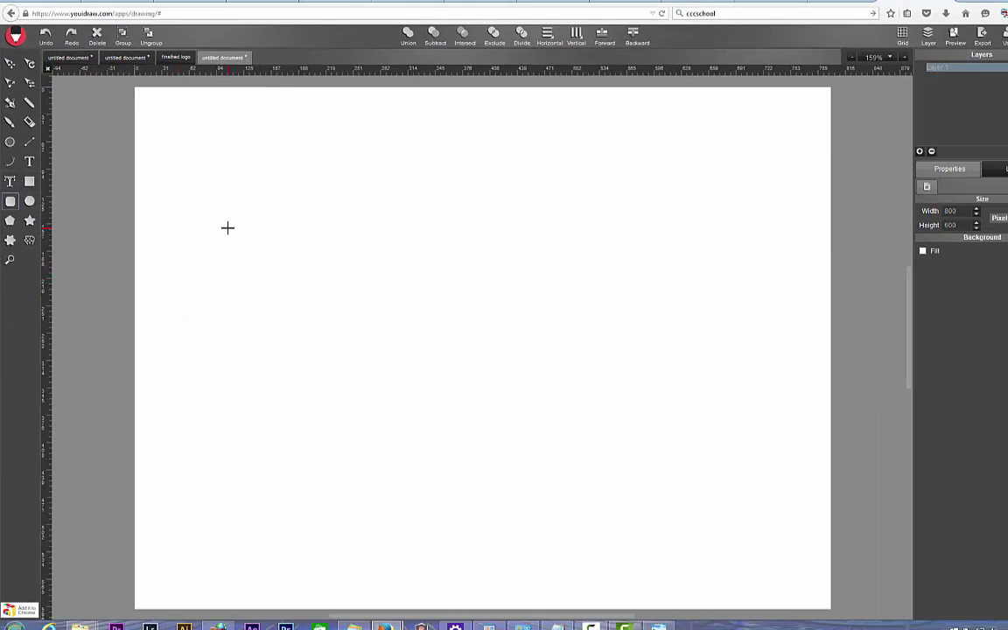
left_click_drag(227, 228, 749, 403)
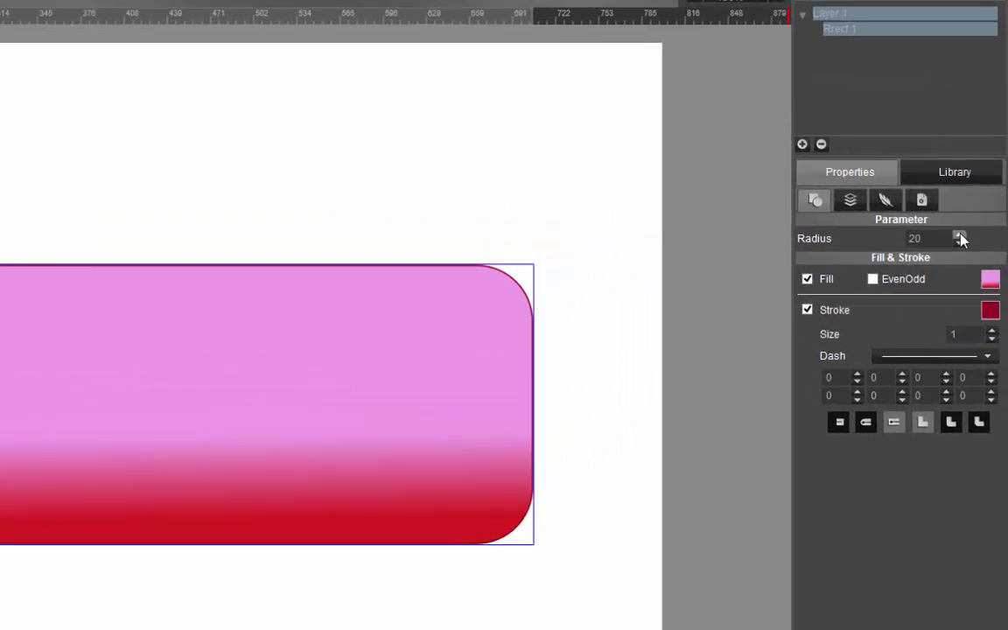
- Increase the rounded rectangle's corner radius to 56 to give it fully rounded ends
left_click(978, 201)
left_click(939, 272)
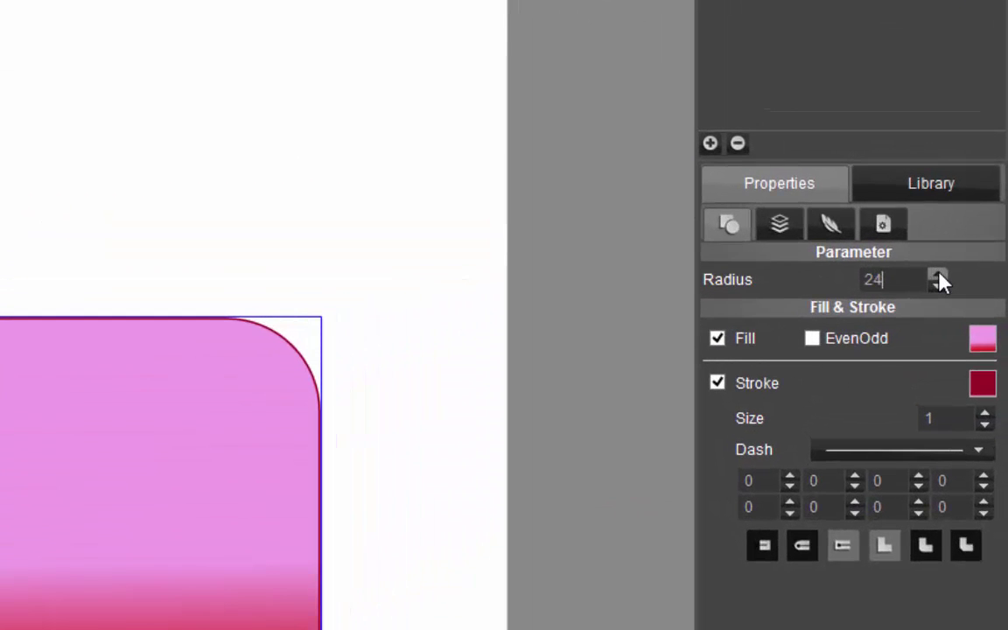
left_click(938, 272)
left_click(939, 272)
left_click(939, 272)
left_click(938, 278)
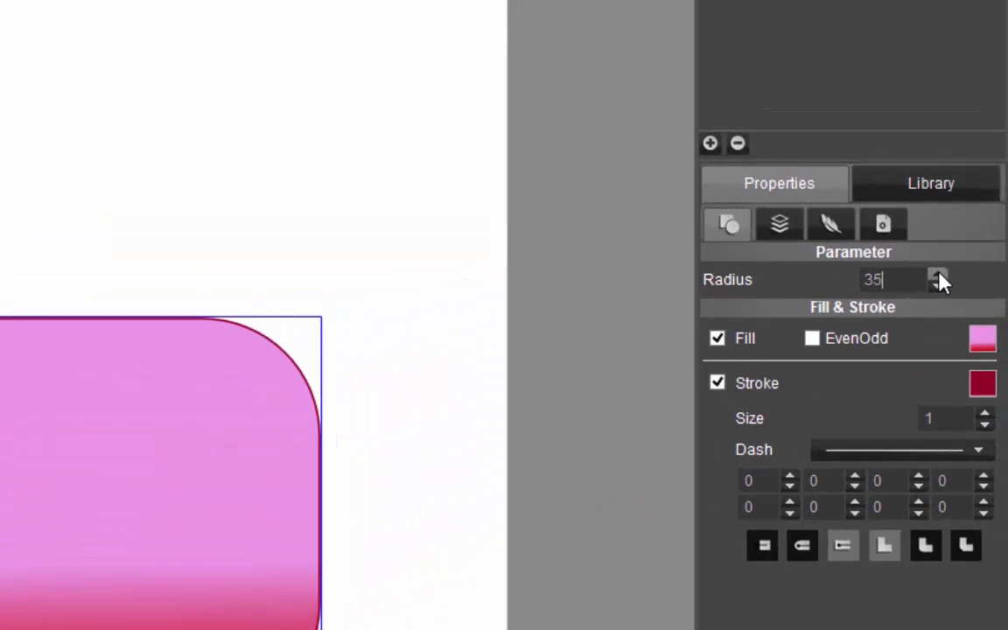
left_click(938, 278)
left_click(939, 278)
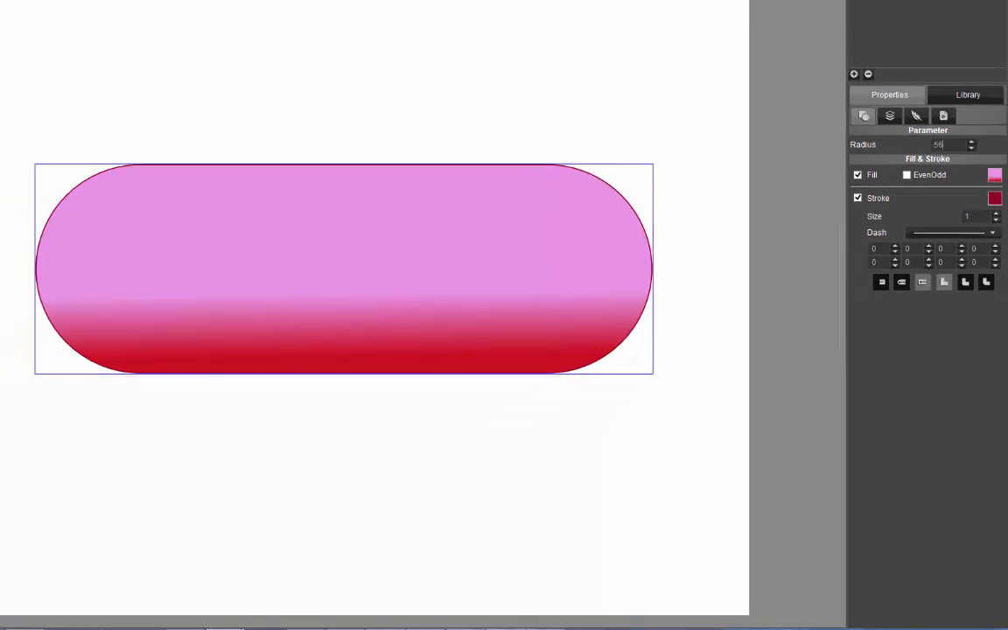
- Draw two circles over the rounded rectangle's upper edge, one about 170 px wide on its left and one about 260 px wide on its right
left_click(114, 43)
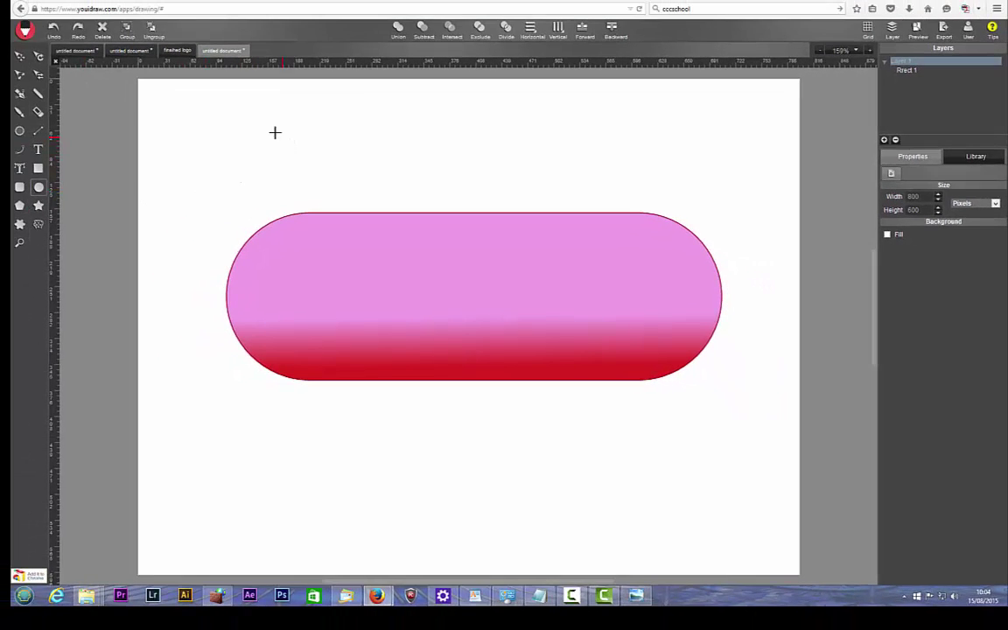
left_click_drag(276, 131, 408, 268)
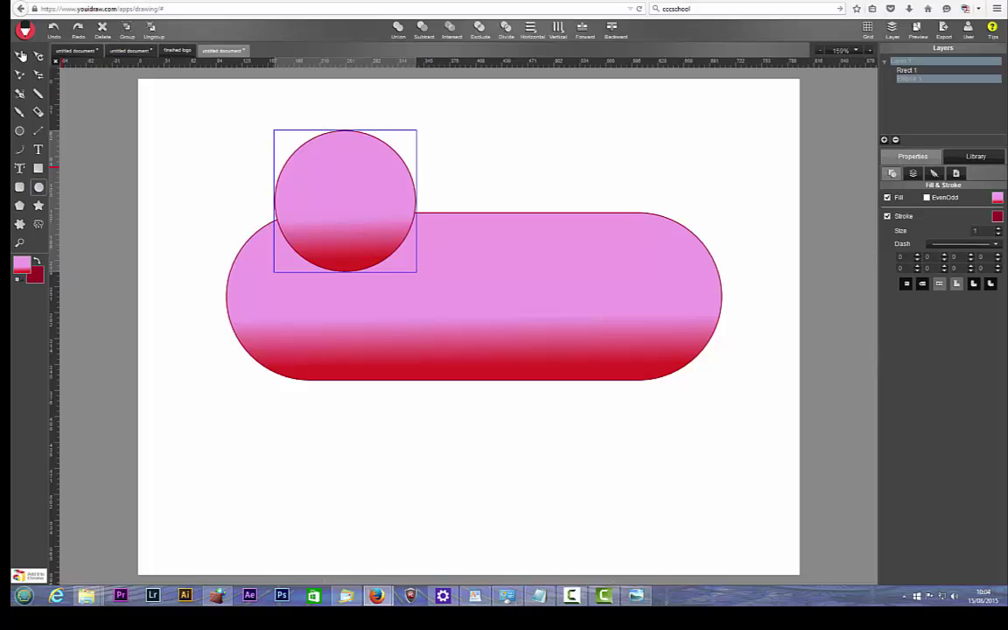
left_click(153, 172)
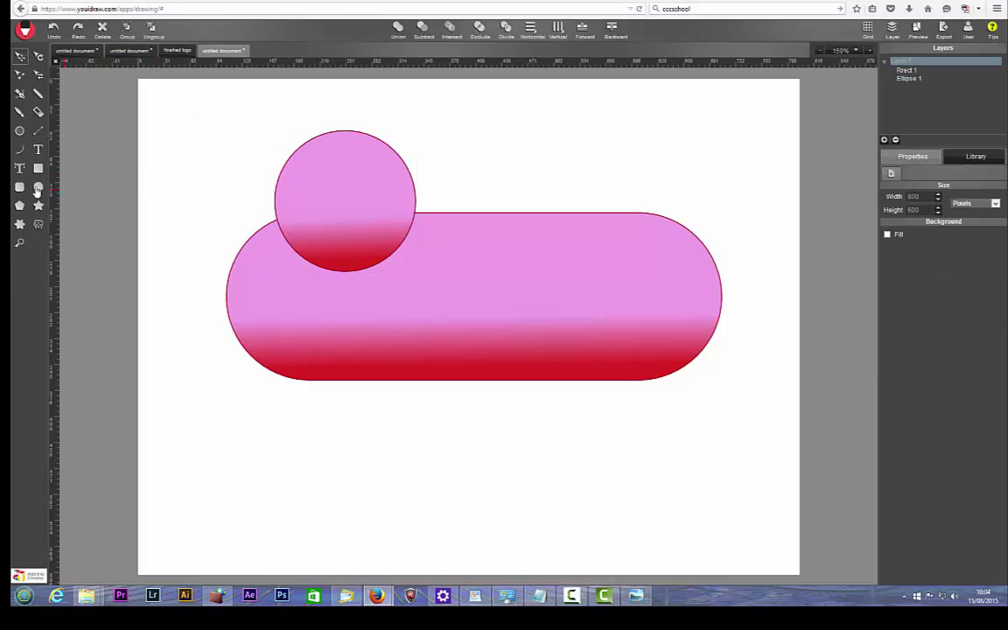
left_click(38, 188)
left_click_drag(429, 108, 650, 263)
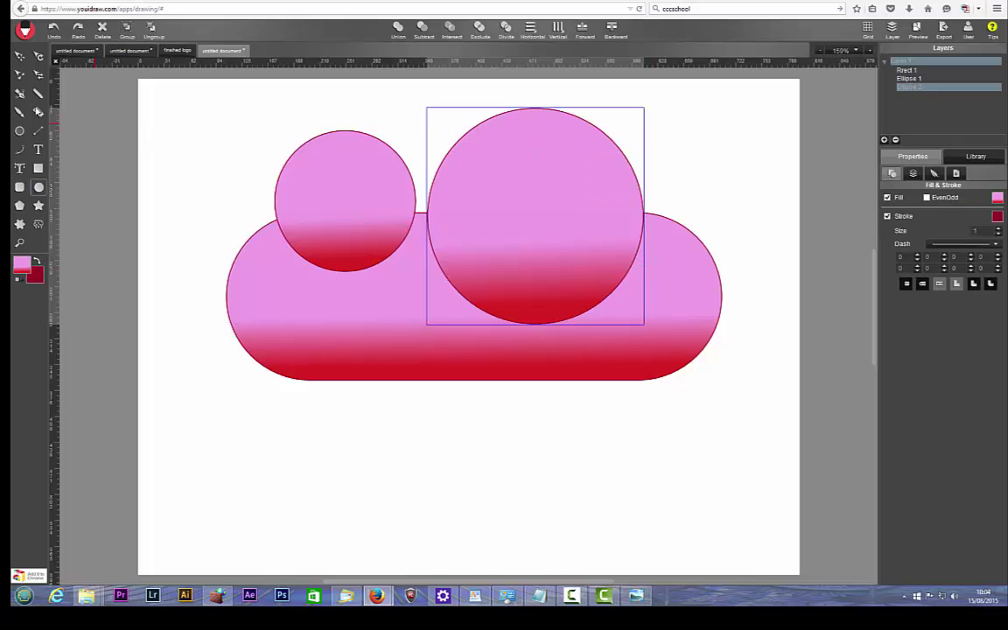
- Move both circles slightly up and right, and enlarge the smaller one to about 207 px wide so it overlaps the larger one
left_click(19, 56)
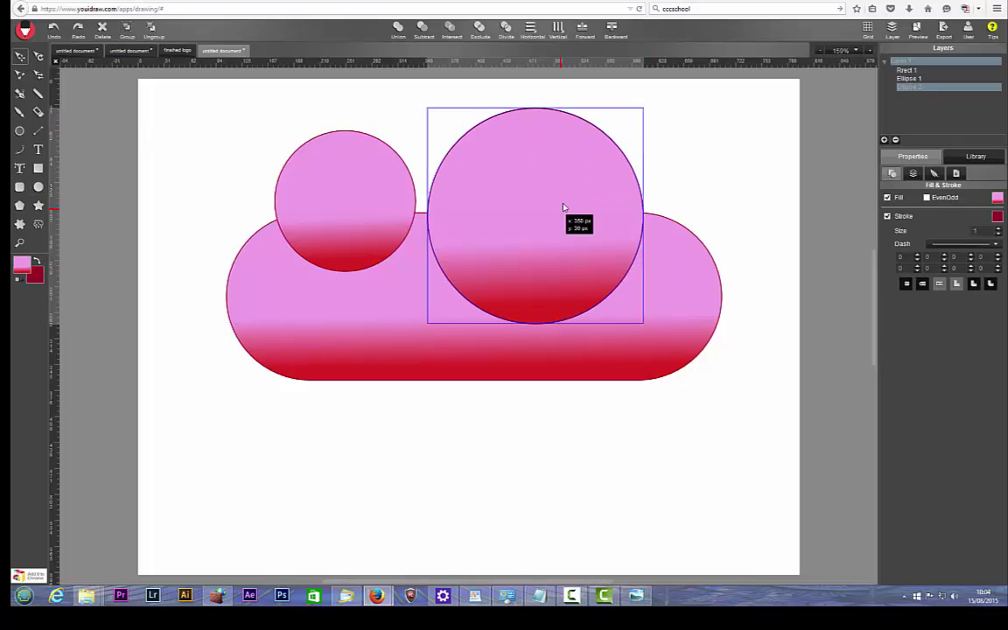
left_click_drag(564, 206, 569, 197)
left_click(346, 193)
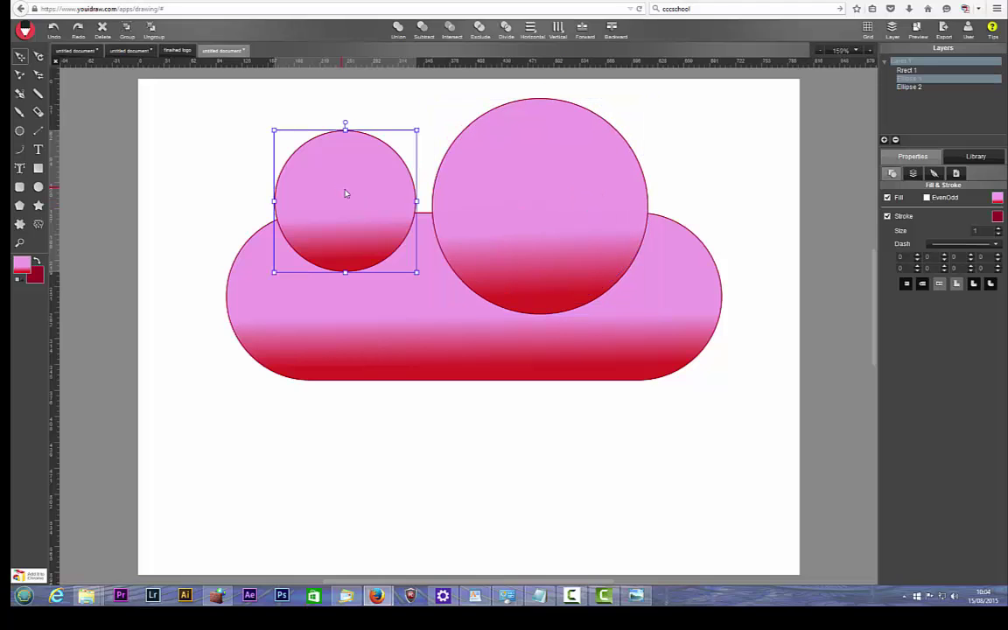
left_click_drag(416, 272, 447, 296)
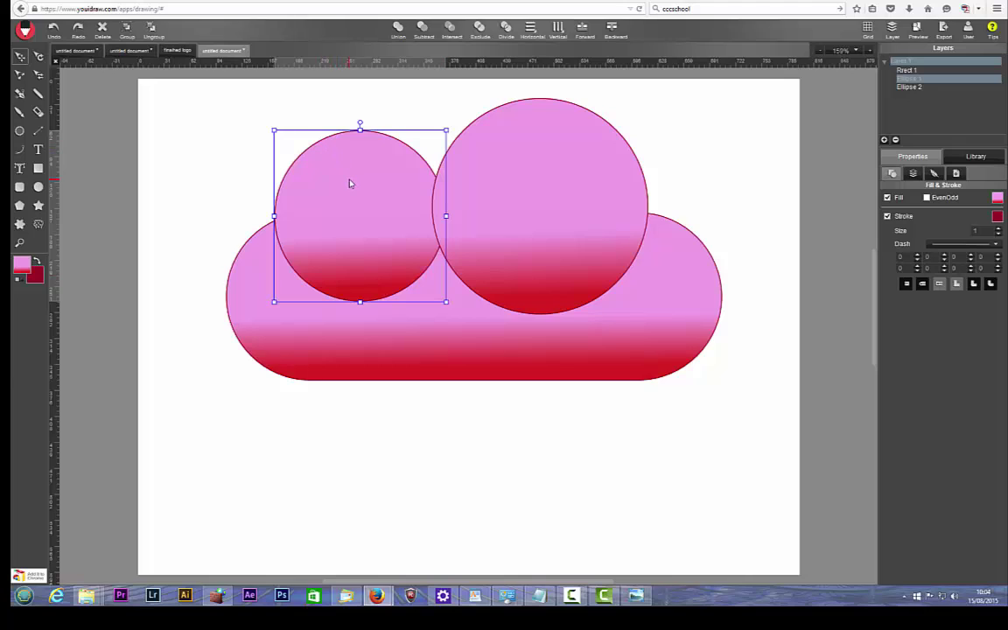
left_click_drag(349, 183, 351, 180)
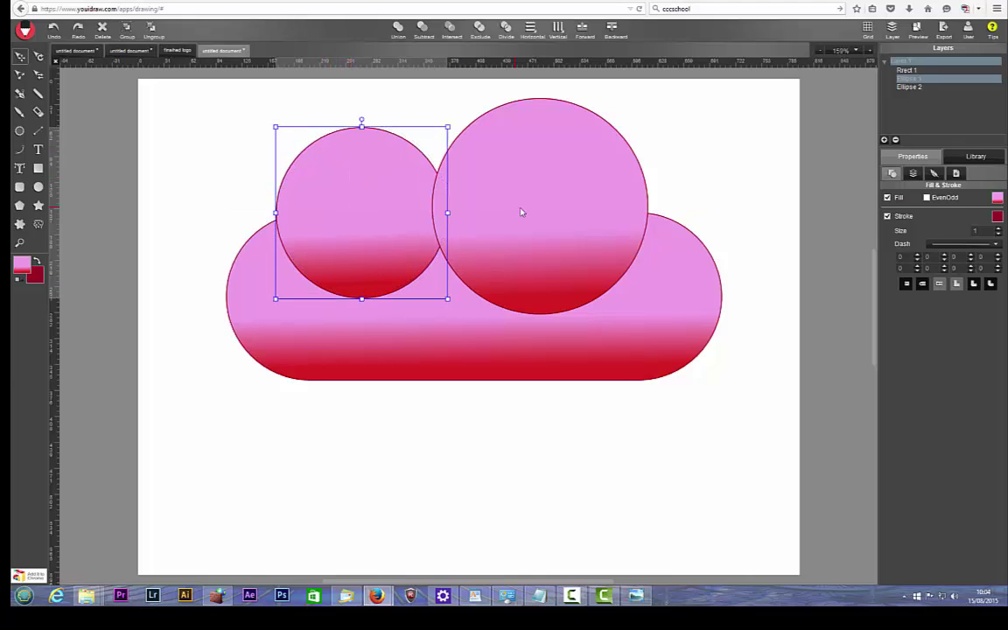
left_click(209, 171)
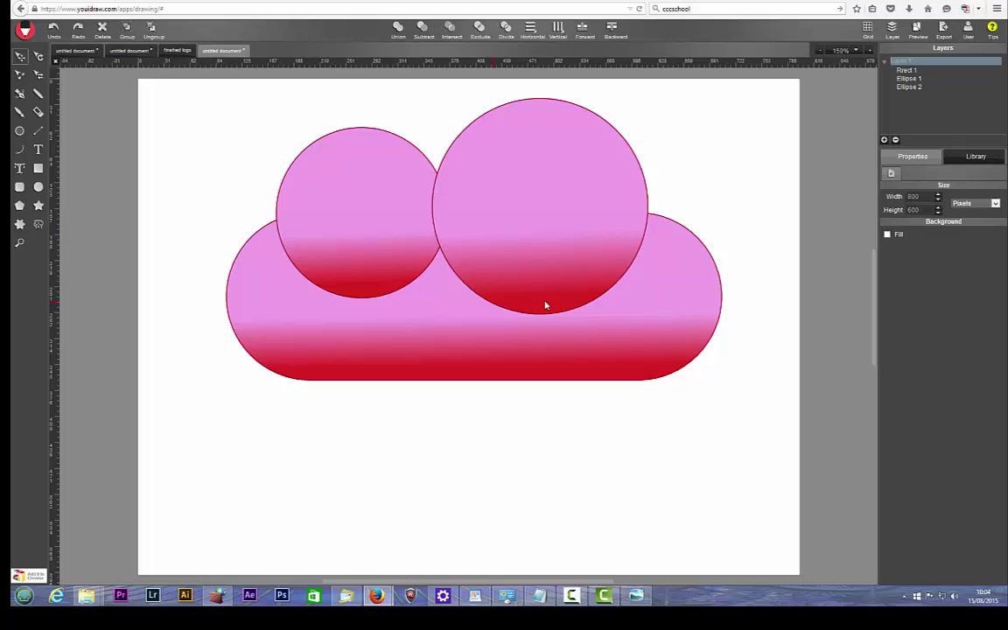
- Merge the rounded rectangle and both circles into one cloud shape with Union, and move the cloud down towards the canvas centre
left_click_drag(167, 85, 554, 299)
mouse_move(632, 342)
left_mouse_down()
mouse_move(733, 406)
mouse_move(744, 429)
mouse_move(731, 394)
left_mouse_up()
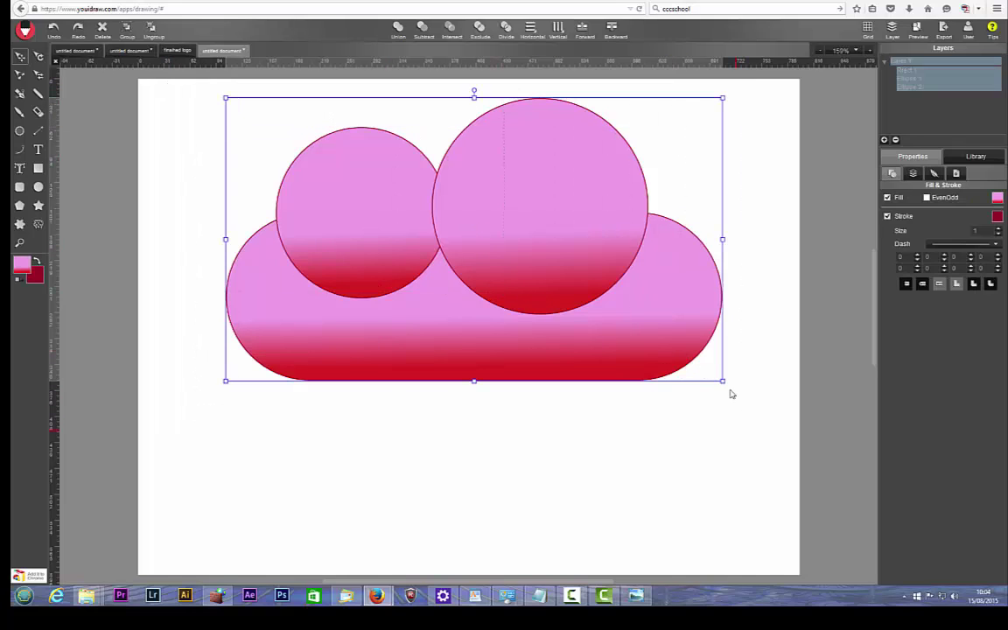
left_click(398, 30)
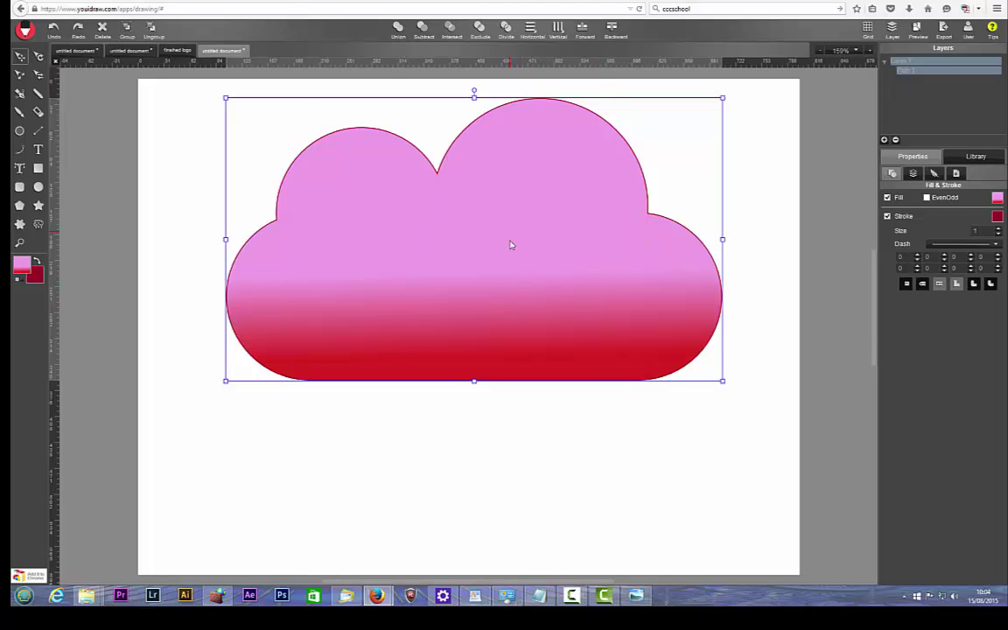
left_click_drag(512, 245, 512, 298)
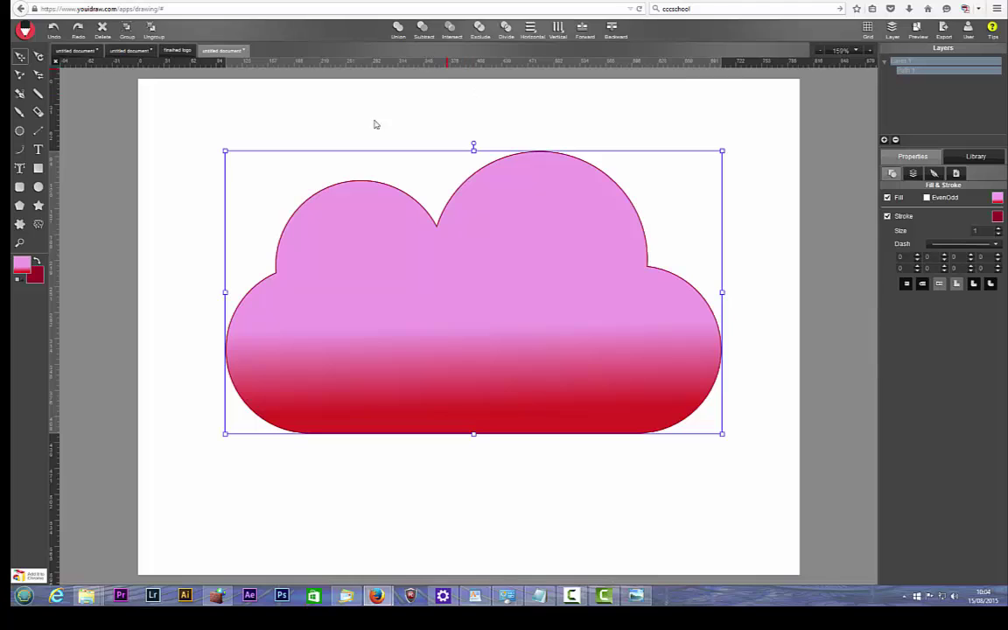
left_click(180, 123)
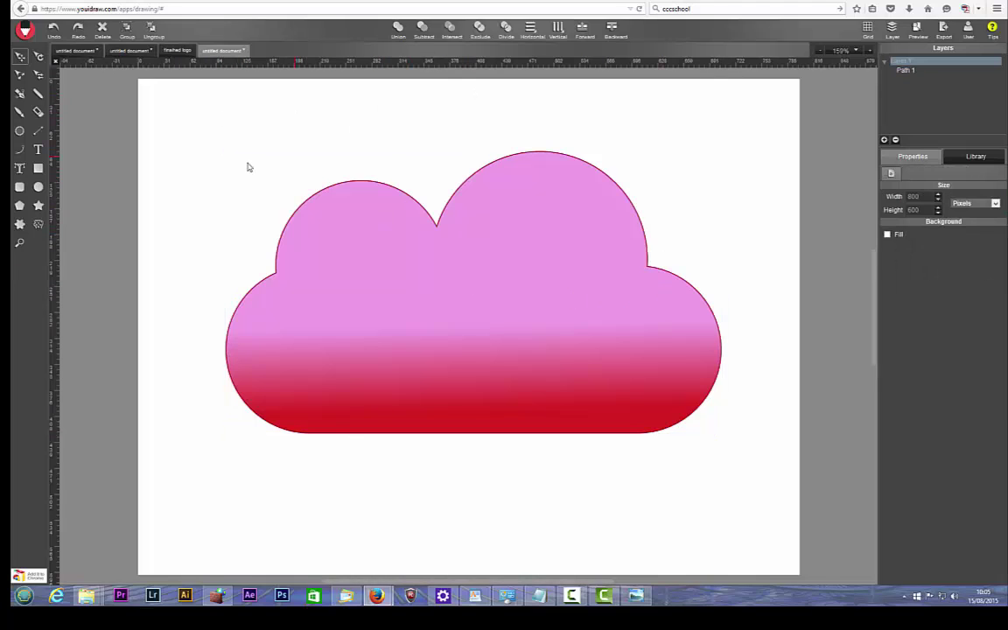
left_click(477, 277)
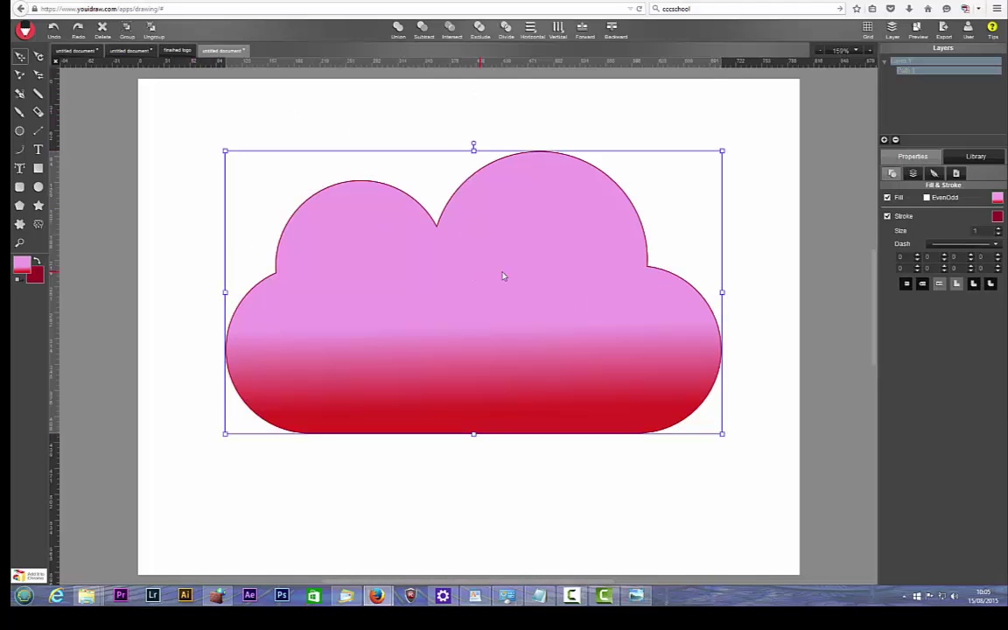
- Change the end colour of the cloud's linear gradient fill from red to blue #295cf4
left_click(997, 200)
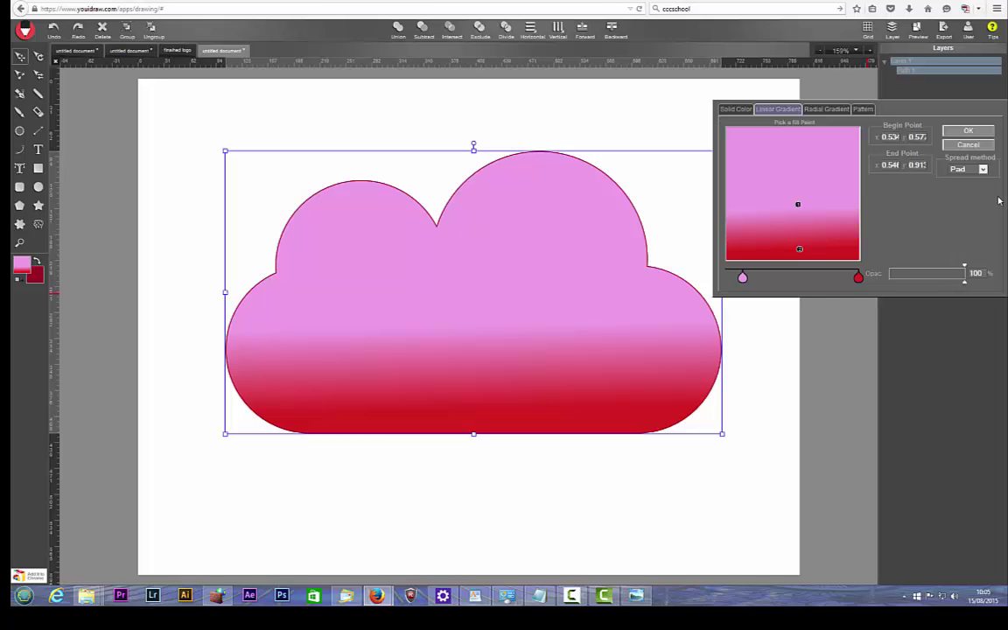
left_click(859, 278)
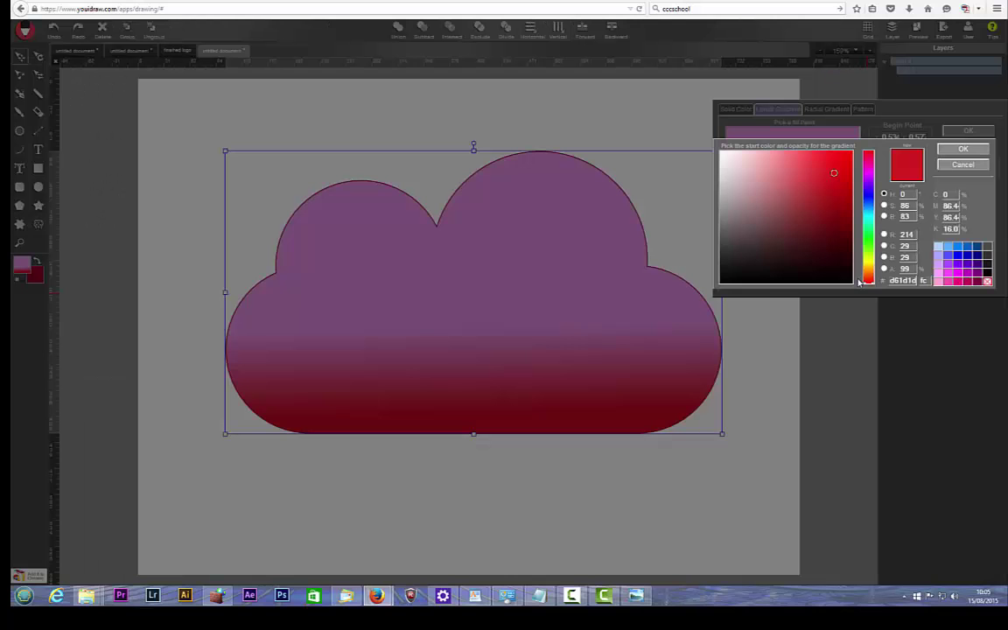
left_click(869, 193)
left_click_drag(834, 172, 830, 156)
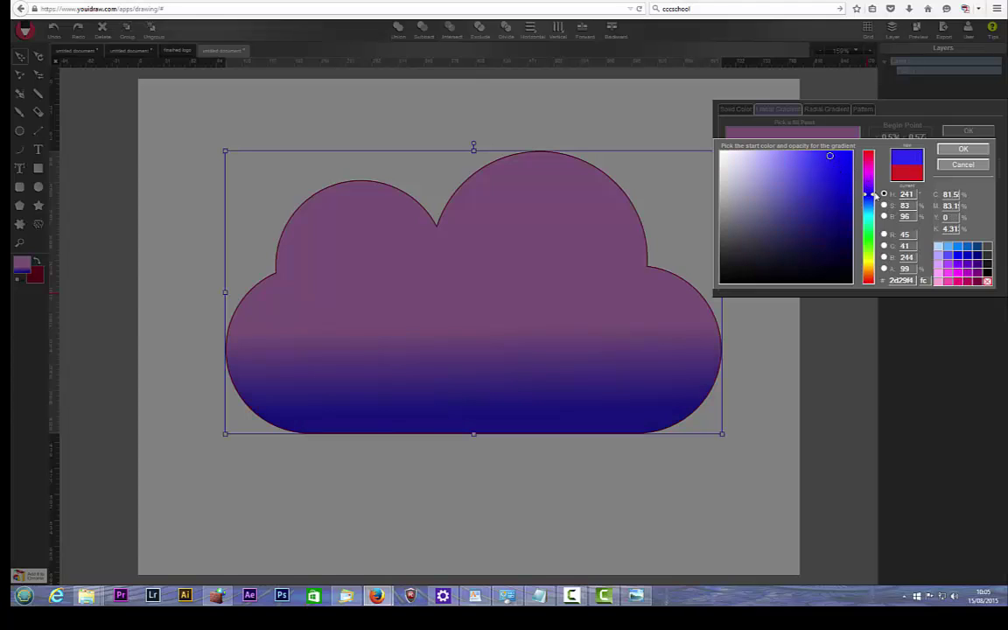
left_click_drag(872, 194, 871, 200)
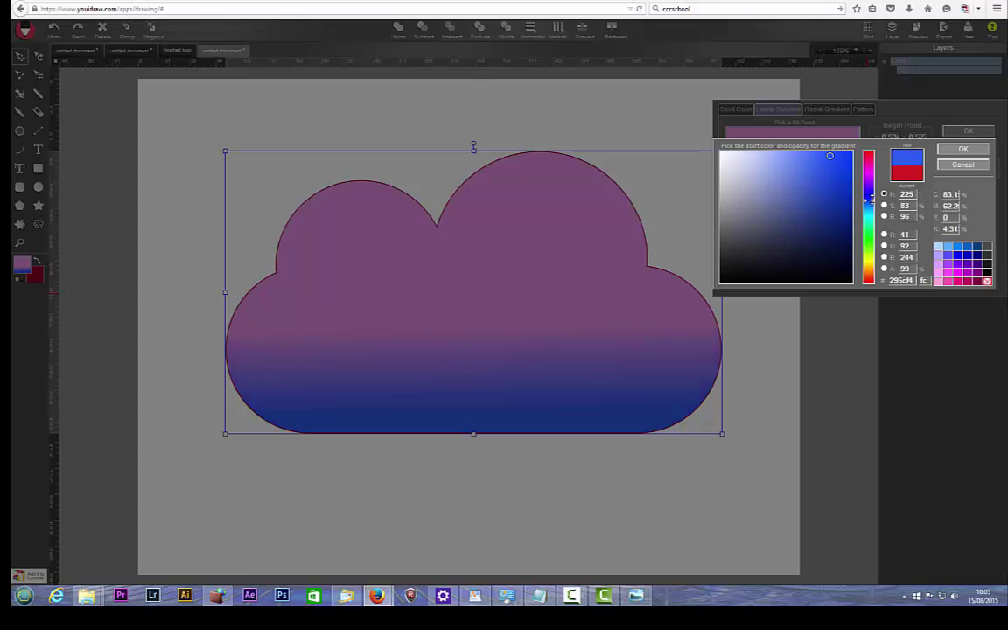
left_click(985, 151)
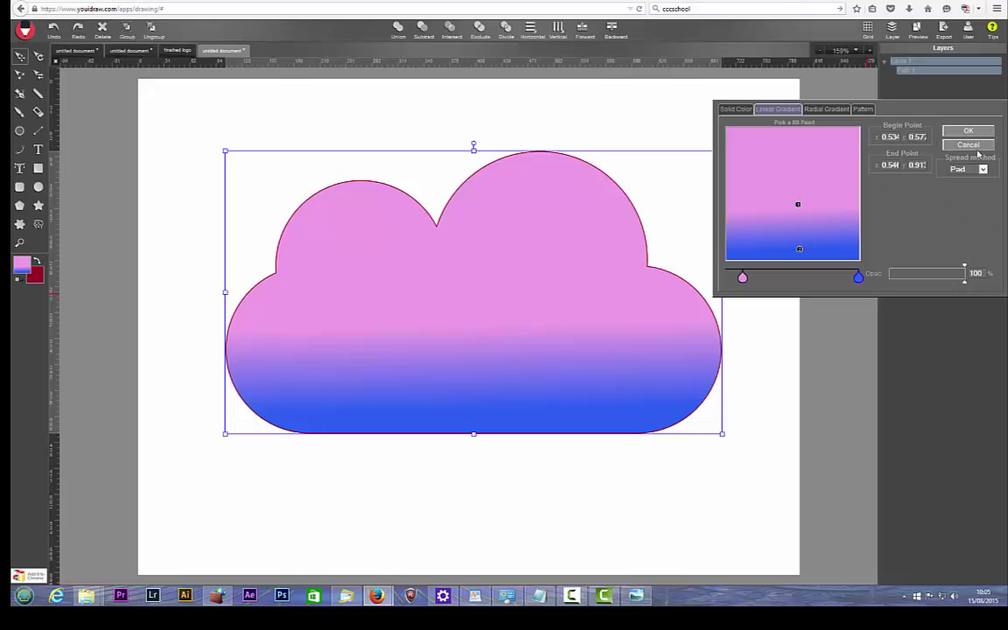
- Change the start colour of the cloud's gradient to light blue #9fe4f2
left_click(742, 278)
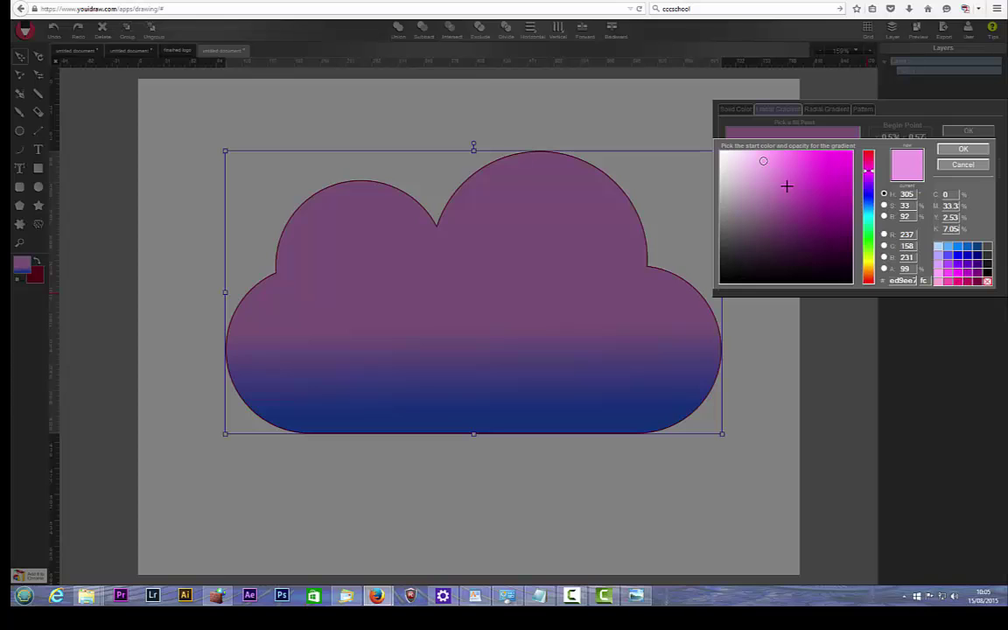
left_click_drag(872, 168, 870, 213)
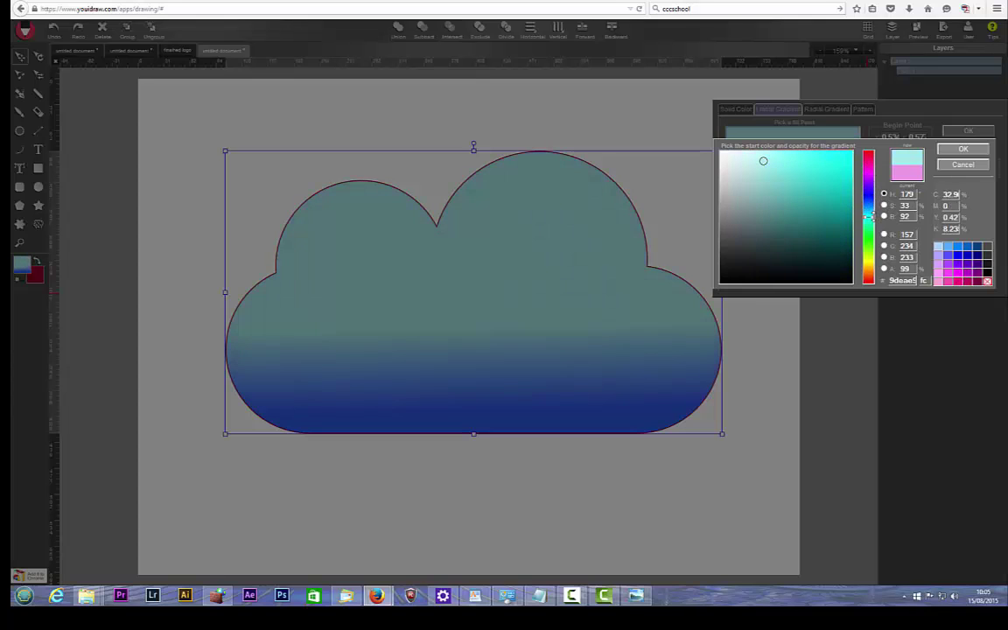
left_click(765, 156)
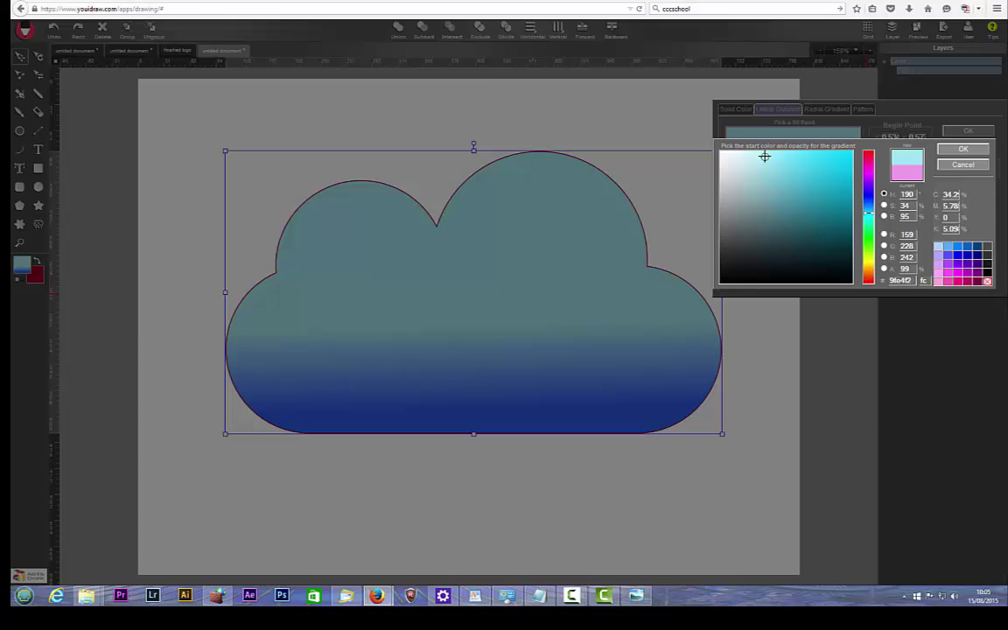
left_click(949, 150)
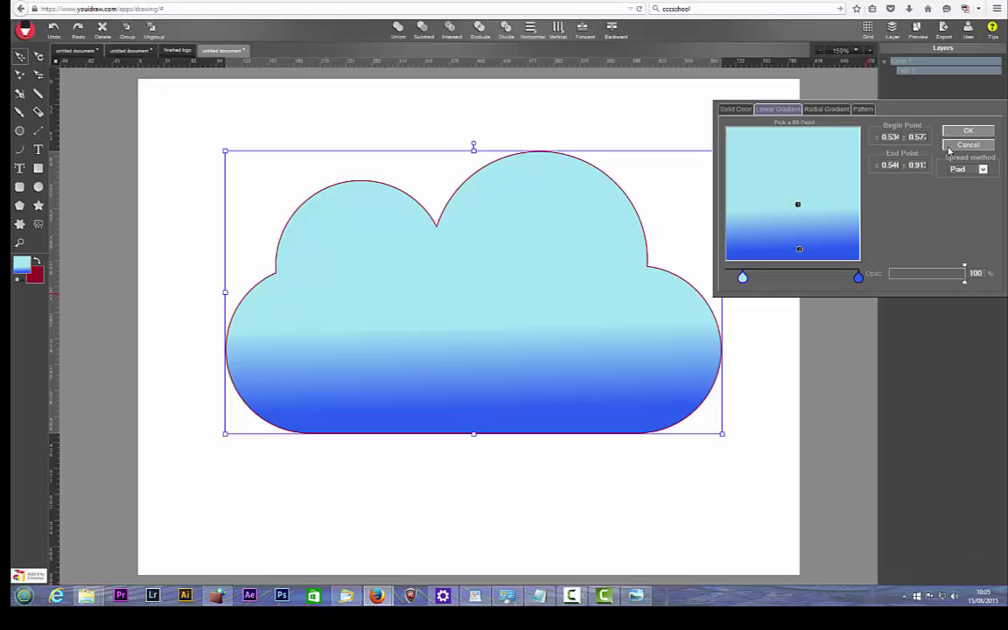
- Reposition the gradient's begin point just below mid-height and its end point at the cloud's bottom edge, vertically aligned, and apply the fill
left_click_drag(798, 207, 801, 203)
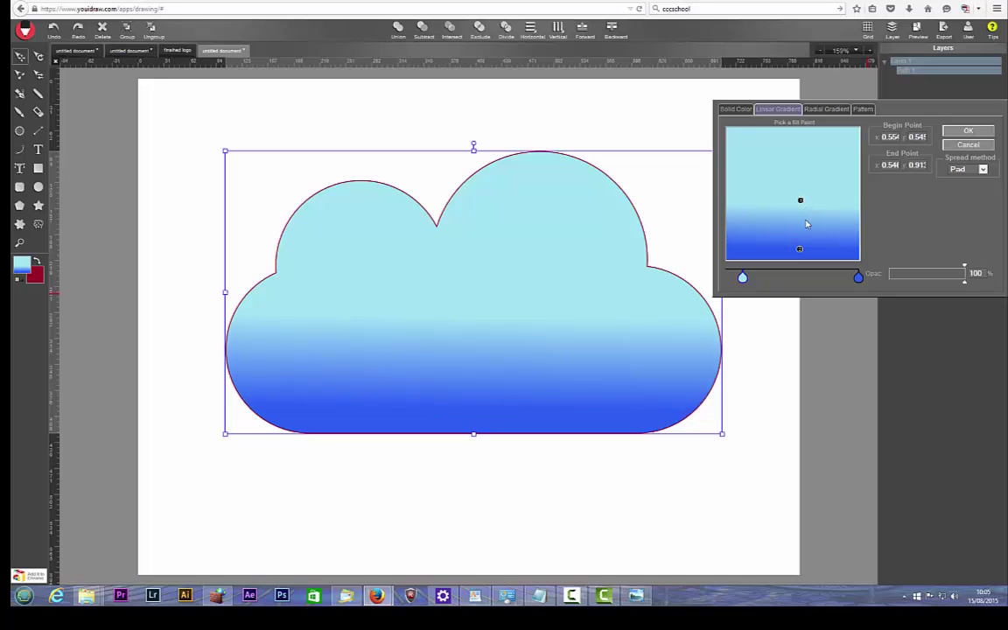
mouse_move(799, 250)
left_mouse_down()
mouse_move(817, 237)
mouse_move(820, 198)
mouse_move(826, 208)
mouse_move(792, 237)
mouse_move(801, 261)
left_mouse_up()
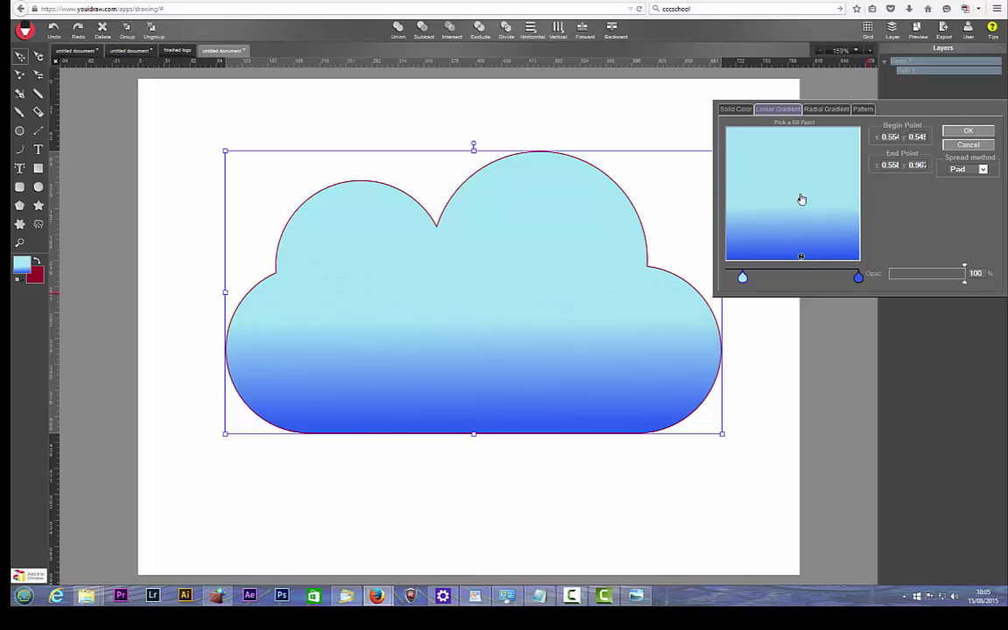
left_click_drag(800, 200, 802, 202)
mouse_move(742, 278)
left_mouse_down()
mouse_move(728, 280)
mouse_move(746, 278)
left_mouse_up()
left_click_drag(801, 260, 795, 257)
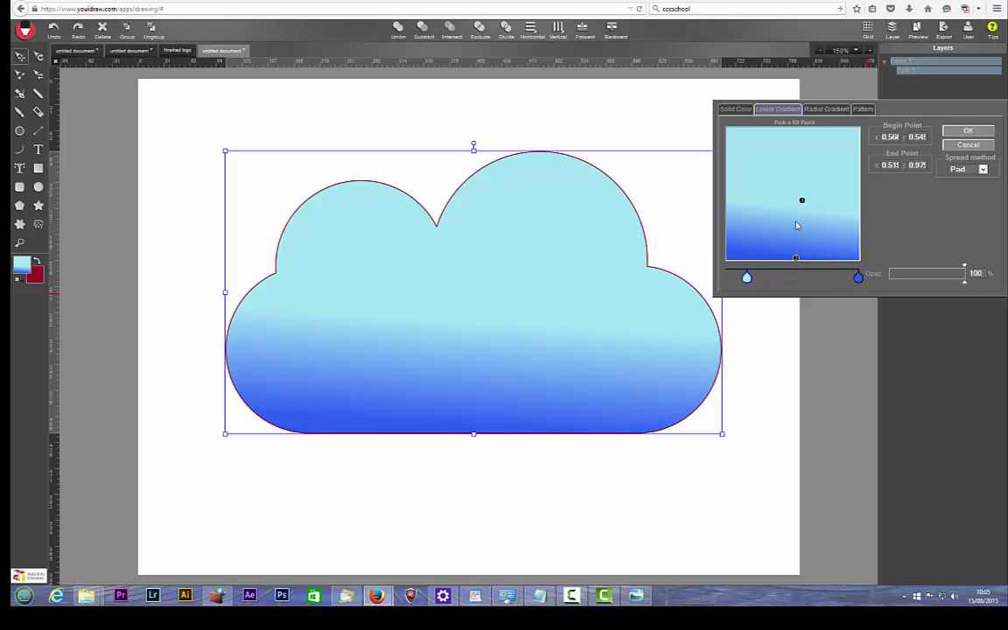
left_click_drag(802, 203, 797, 201)
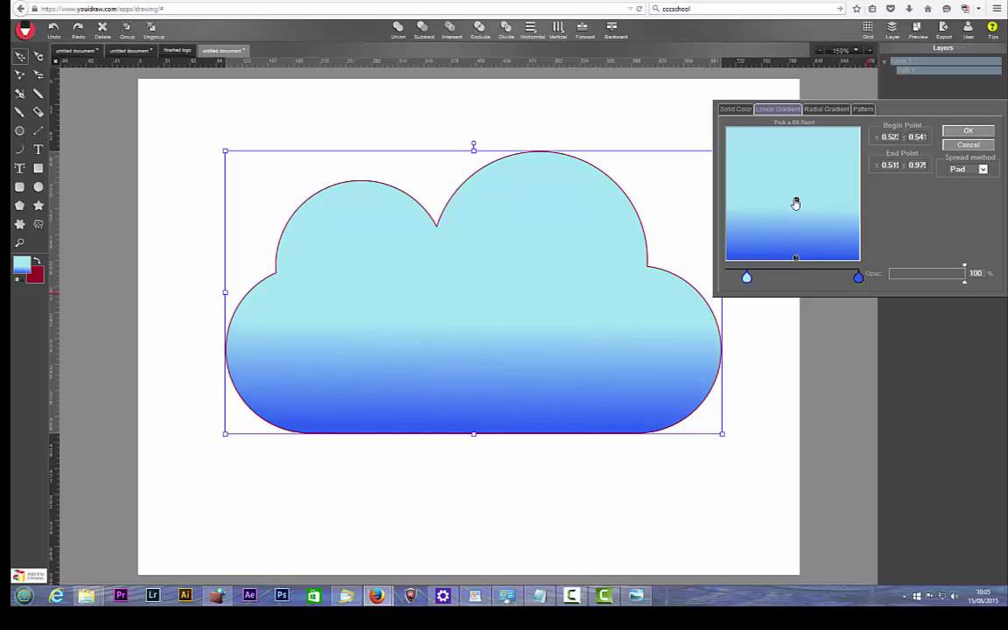
left_click(968, 132)
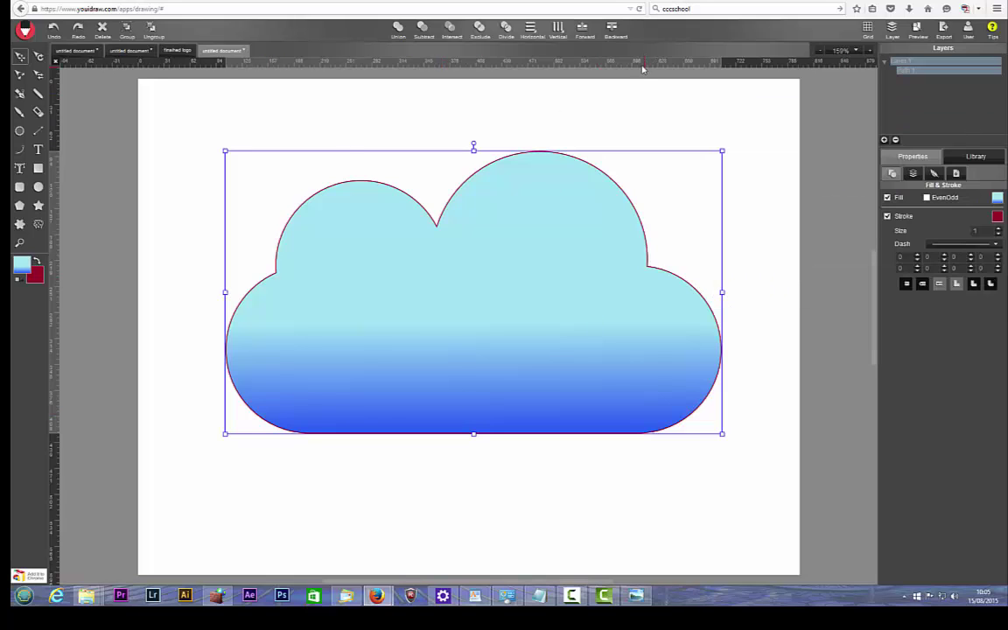
left_click(648, 125)
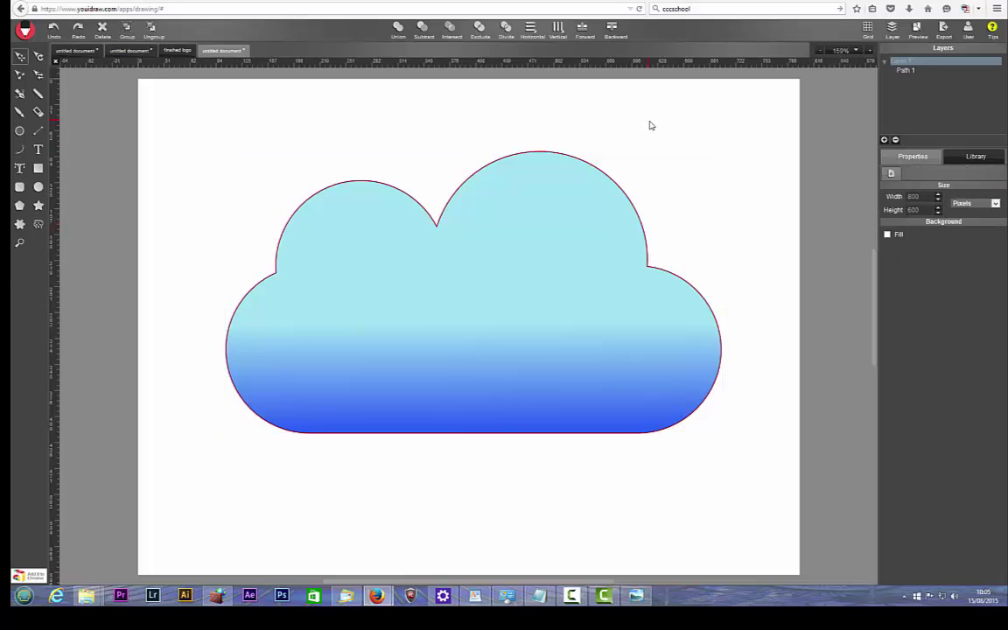
- Add the text CCCLOUDSCHOOL over the cloud
left_click(37, 150)
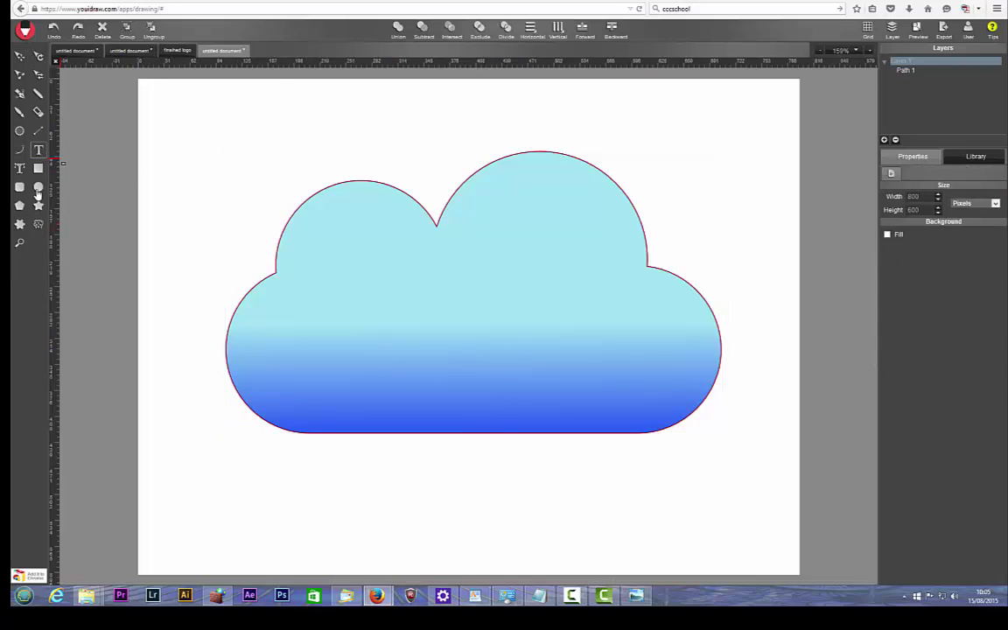
left_click(357, 294)
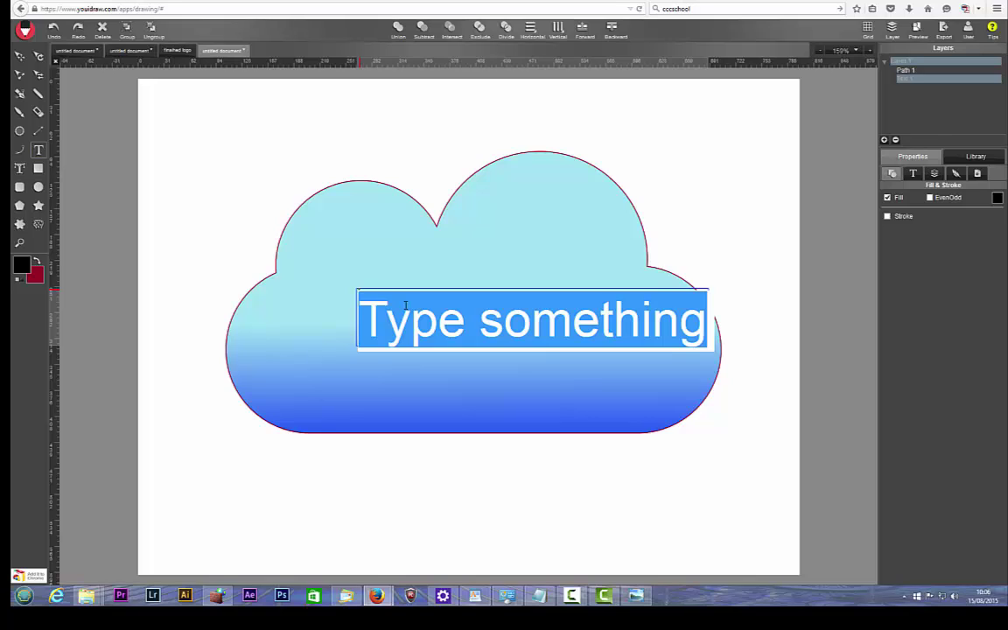
type("CCC")
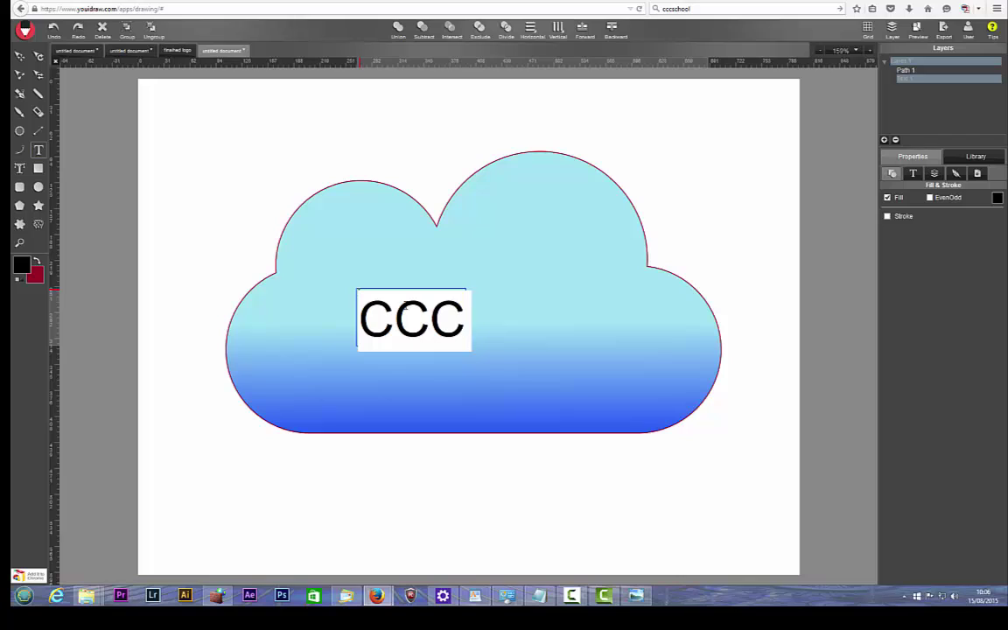
type("LOUDSCHOOL")
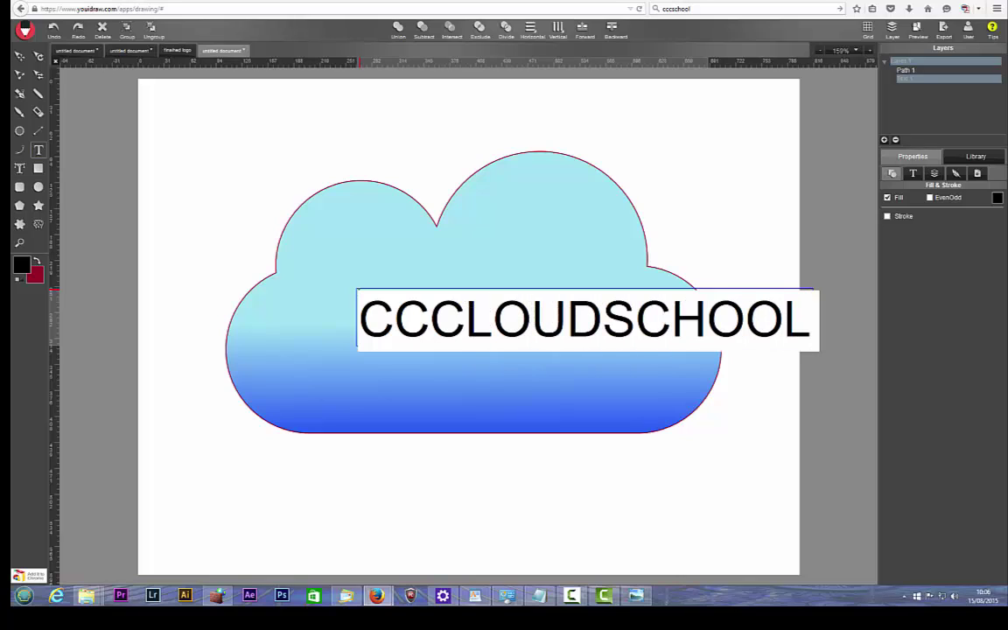
left_click(20, 56)
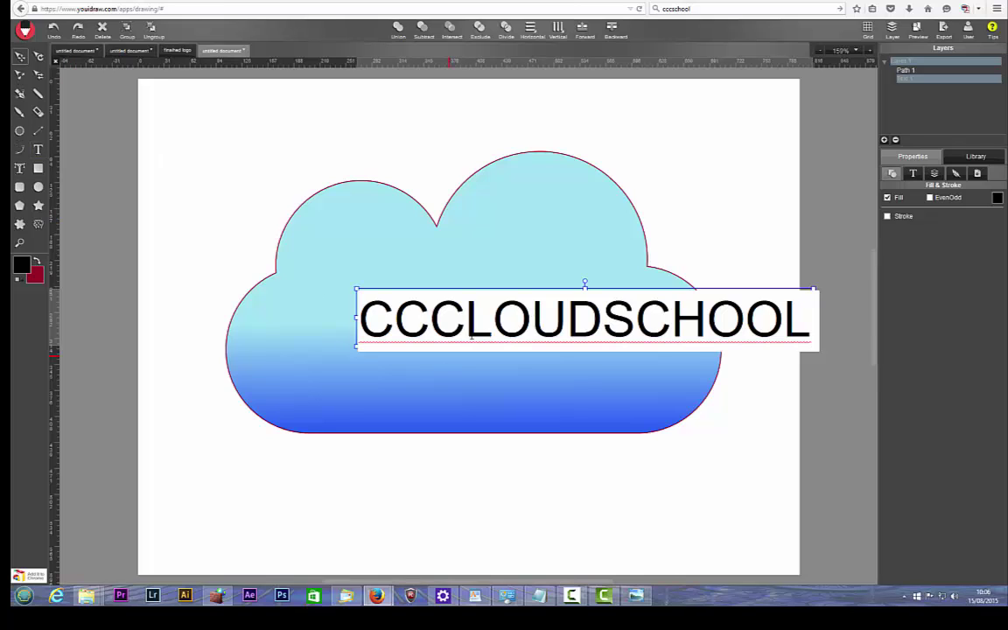
left_click(429, 296)
mouse_move(429, 295)
left_mouse_down()
mouse_move(412, 313)
mouse_move(433, 306)
mouse_move(424, 292)
left_mouse_up()
left_click(55, 32)
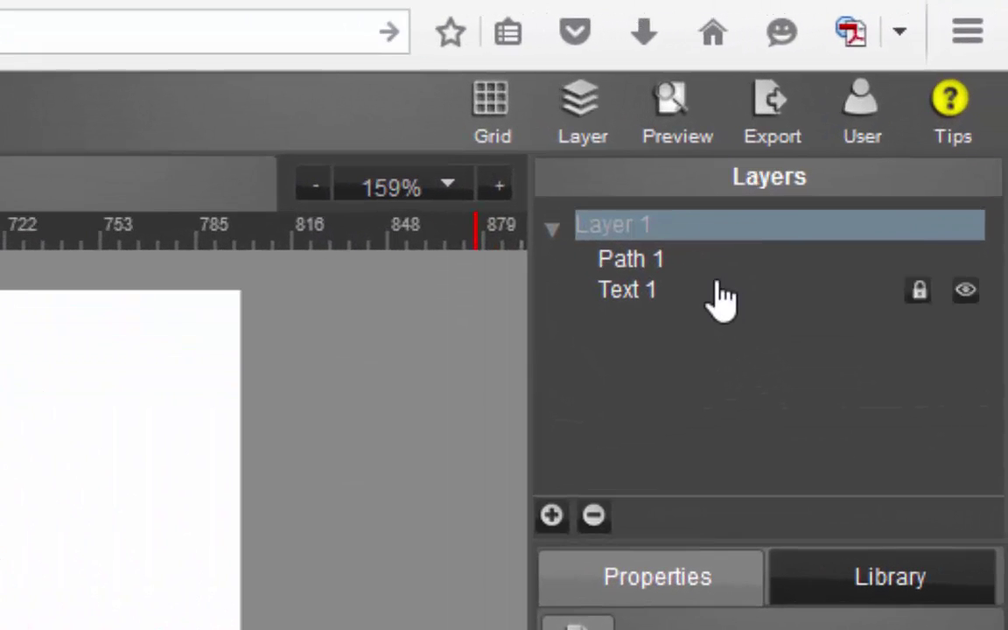
- Lock the cloud path and move the CCCLOUDSCHOOL text left and down so it sits centred in the cloud's lower half
left_click(768, 180)
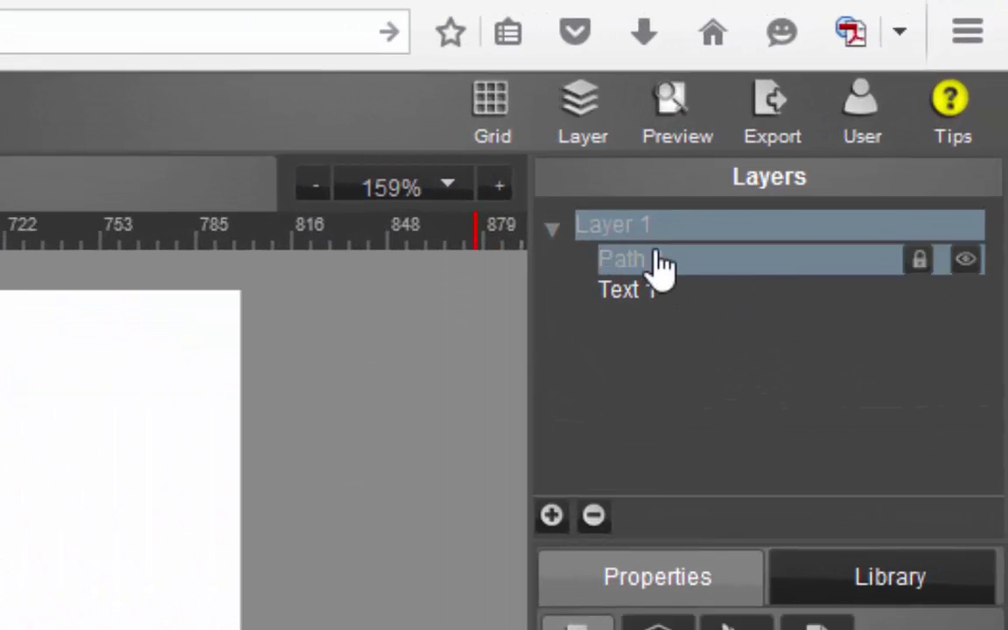
left_click(921, 259)
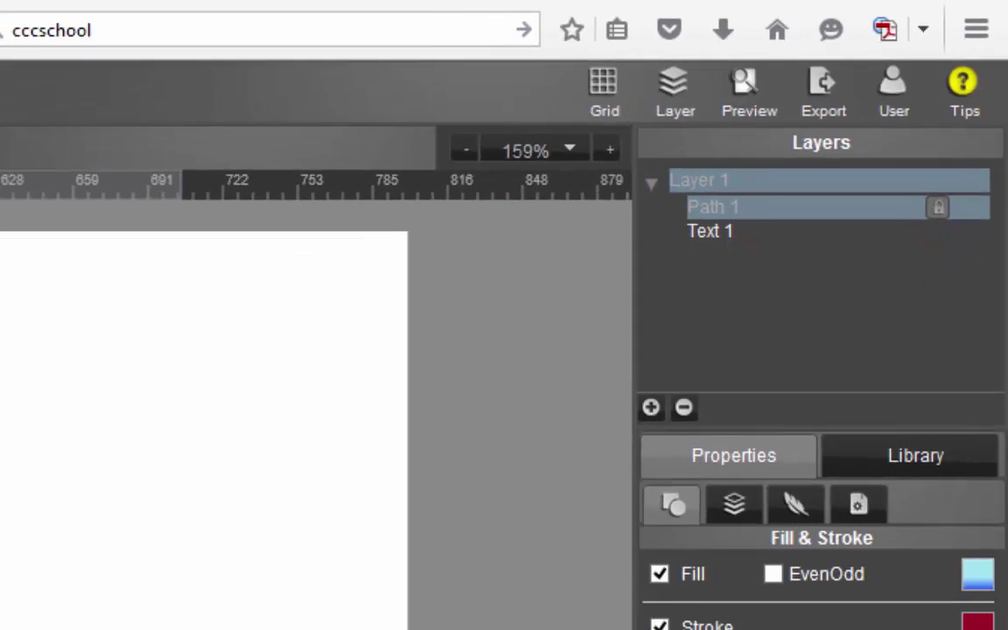
left_click(346, 518)
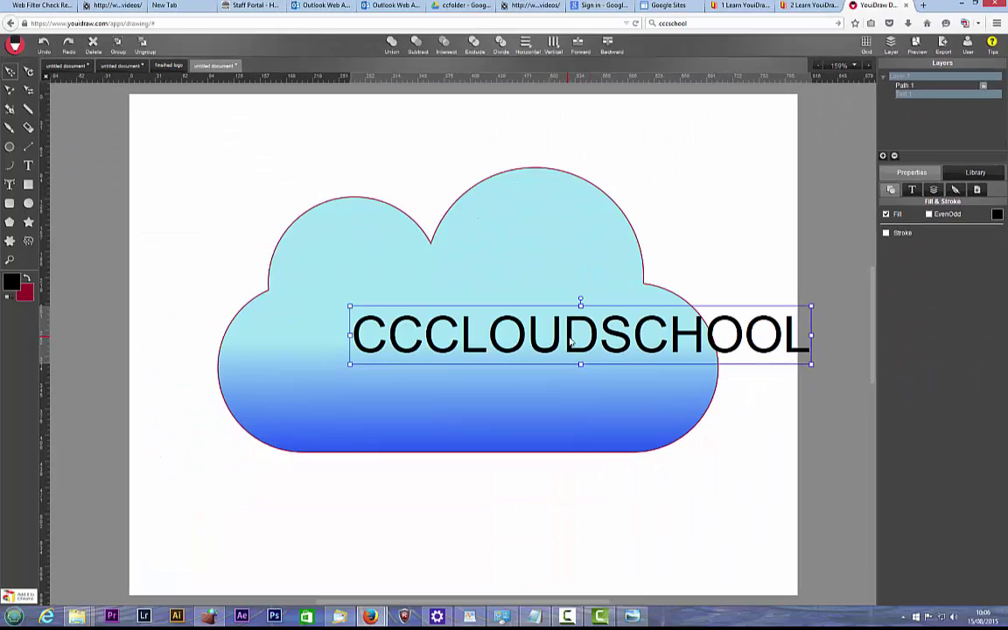
left_click_drag(345, 517, 206, 551)
left_click_drag(478, 365, 461, 368)
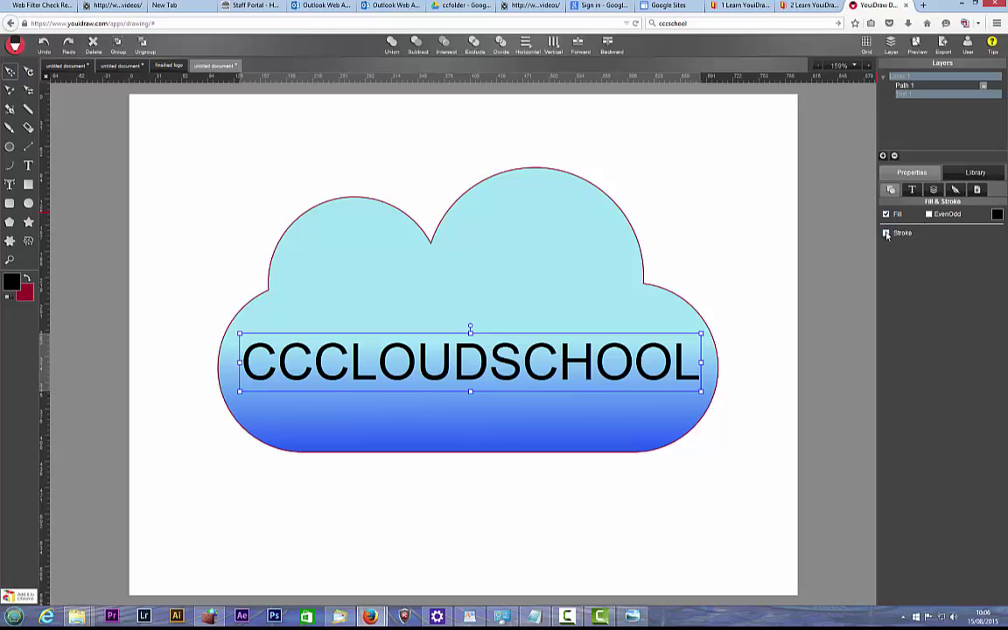
- Make the CCCLOUDSCHOOL text bold and give it a dark red stroke of size 1.8
left_click(886, 234)
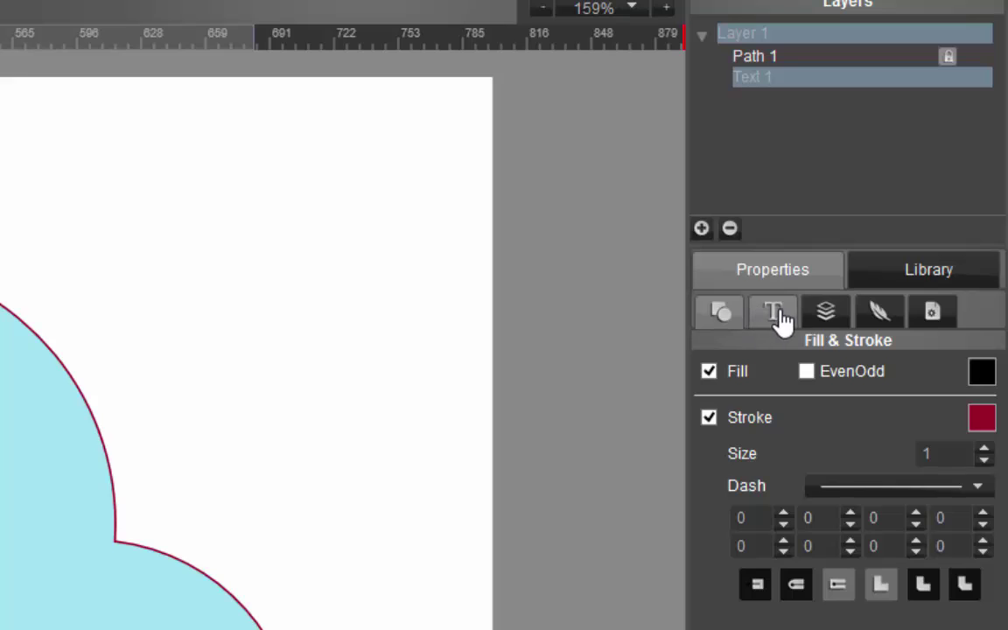
left_click(774, 315)
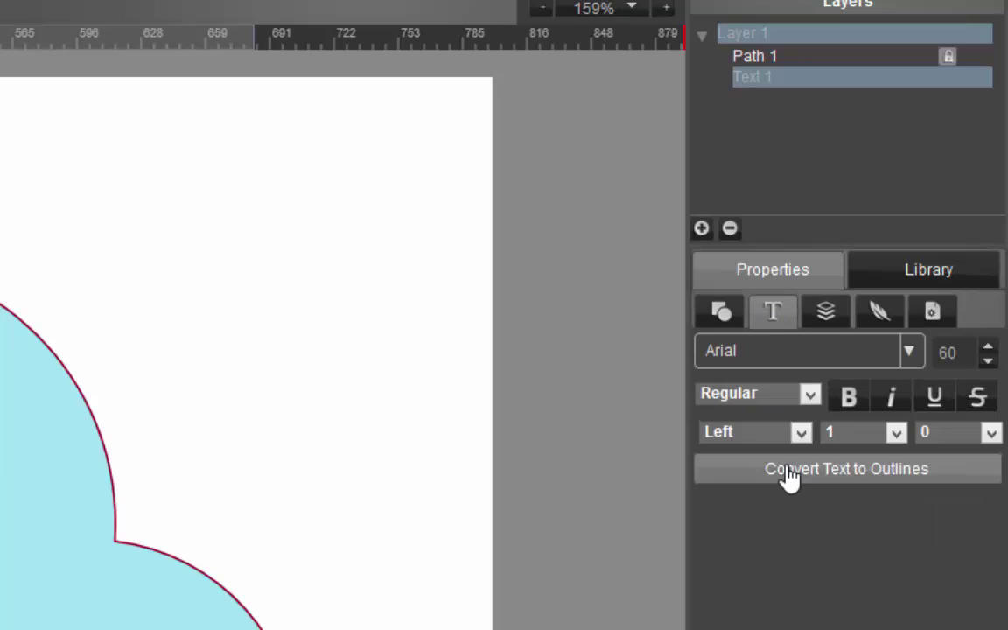
left_click(850, 399)
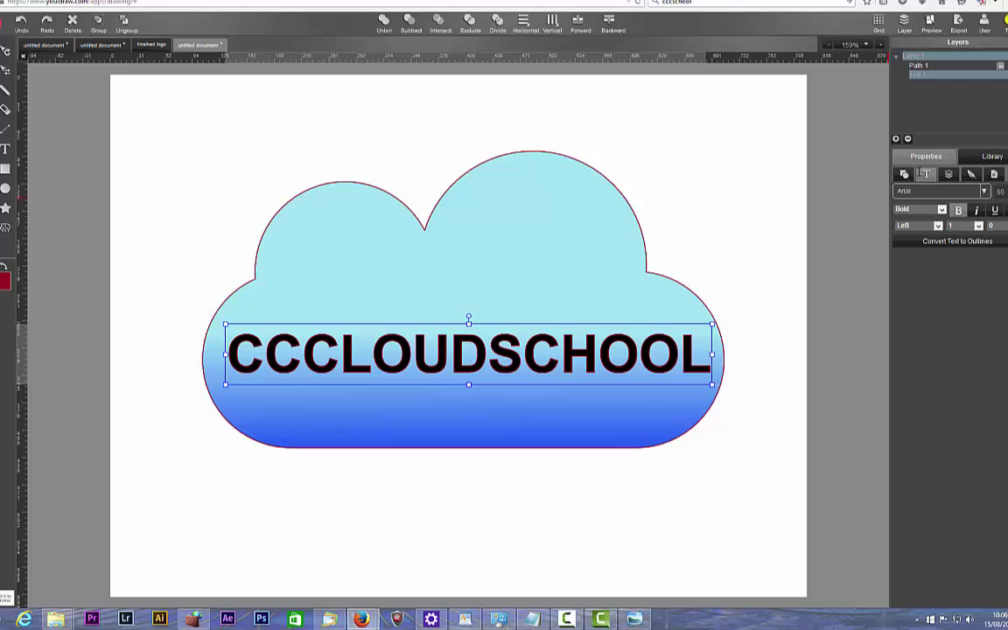
left_click(905, 175)
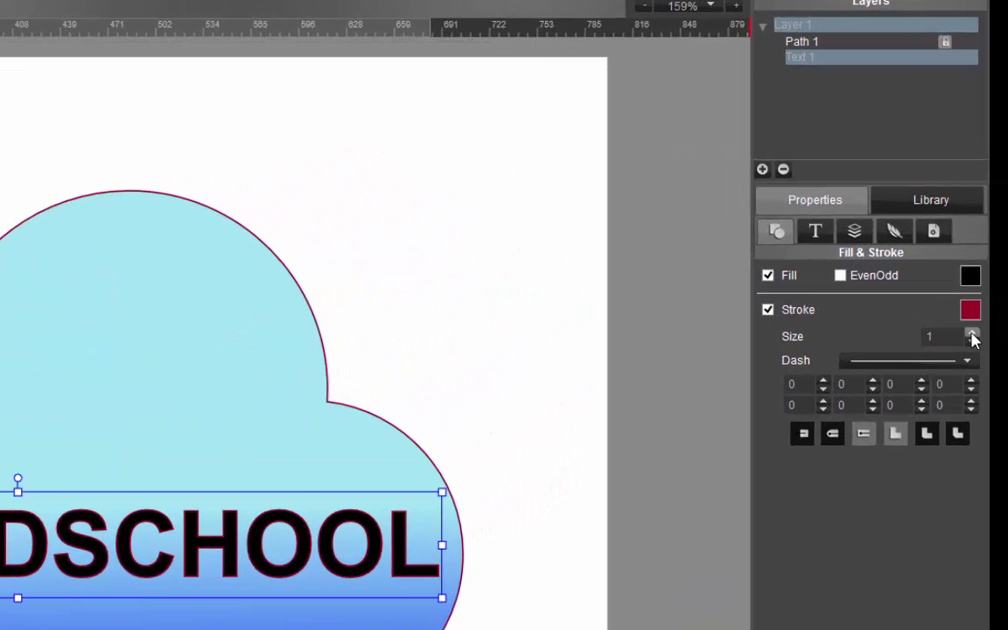
left_click(972, 336)
left_click(972, 336)
left_click(972, 336)
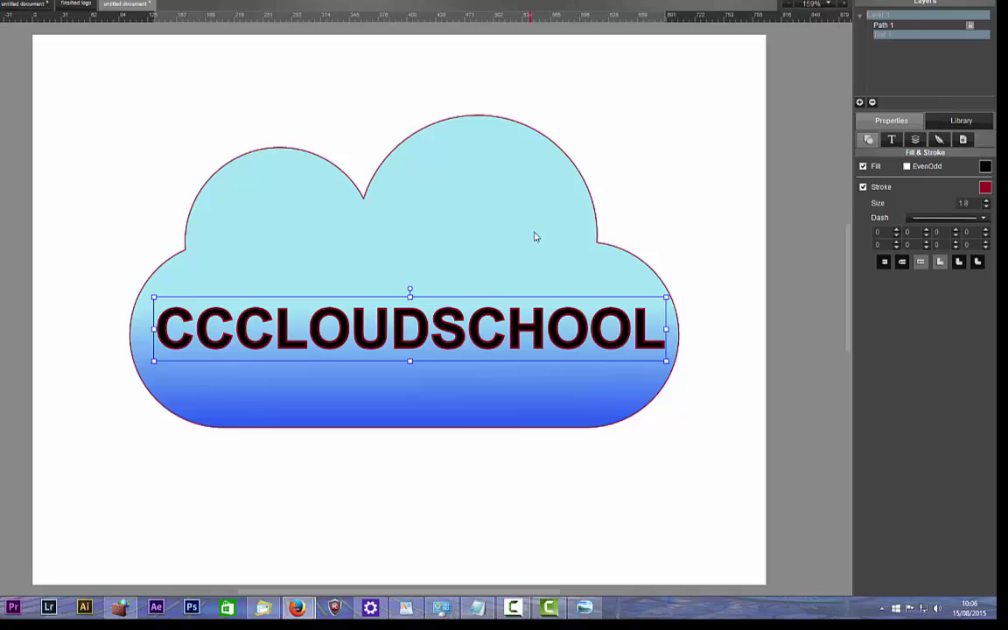
- Unlock the cloud path and clear the selection
left_click(972, 27)
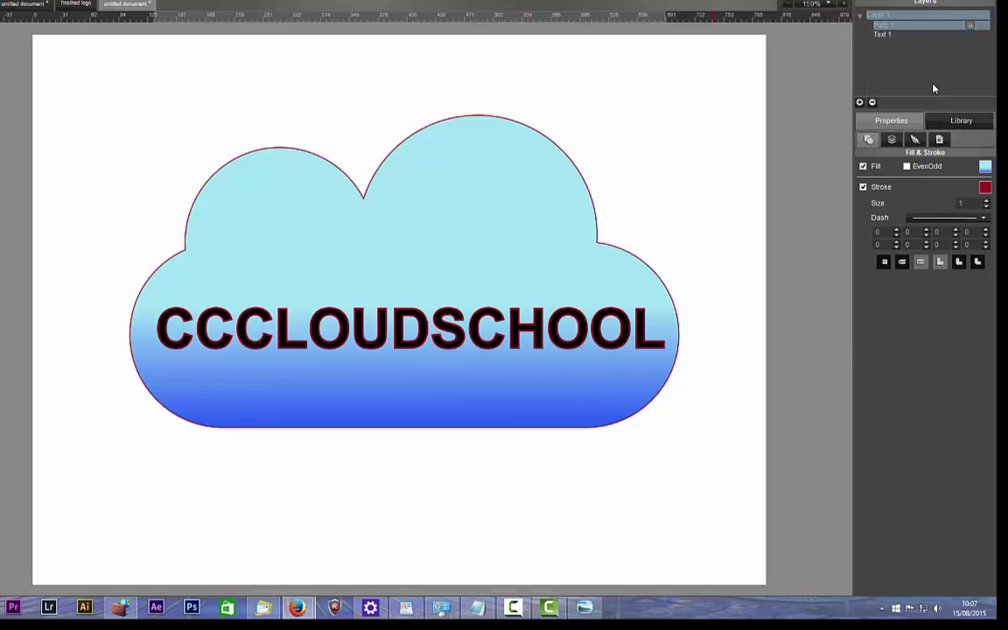
left_click(971, 32)
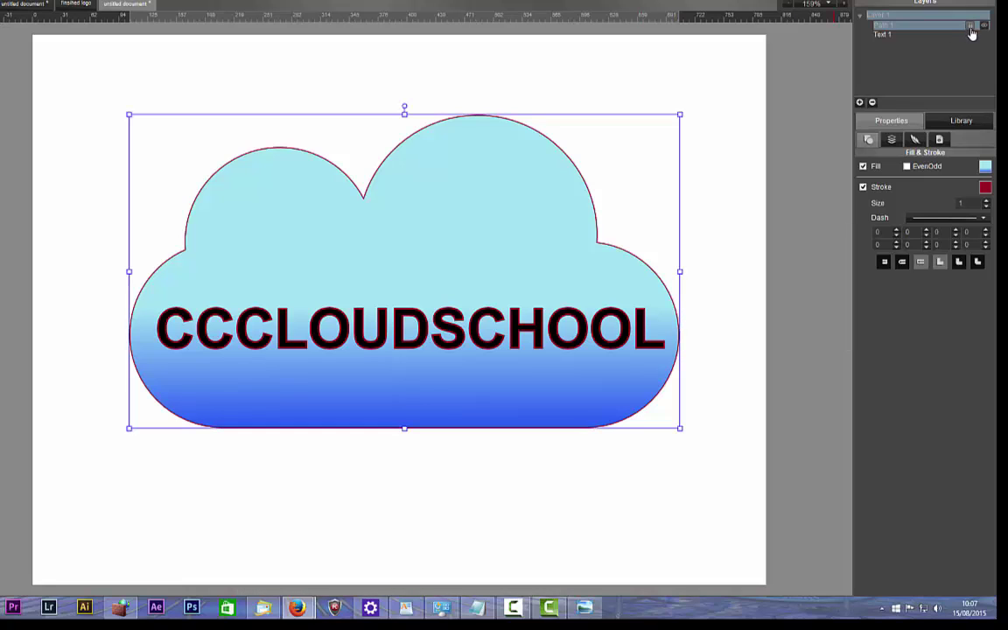
left_click(882, 35)
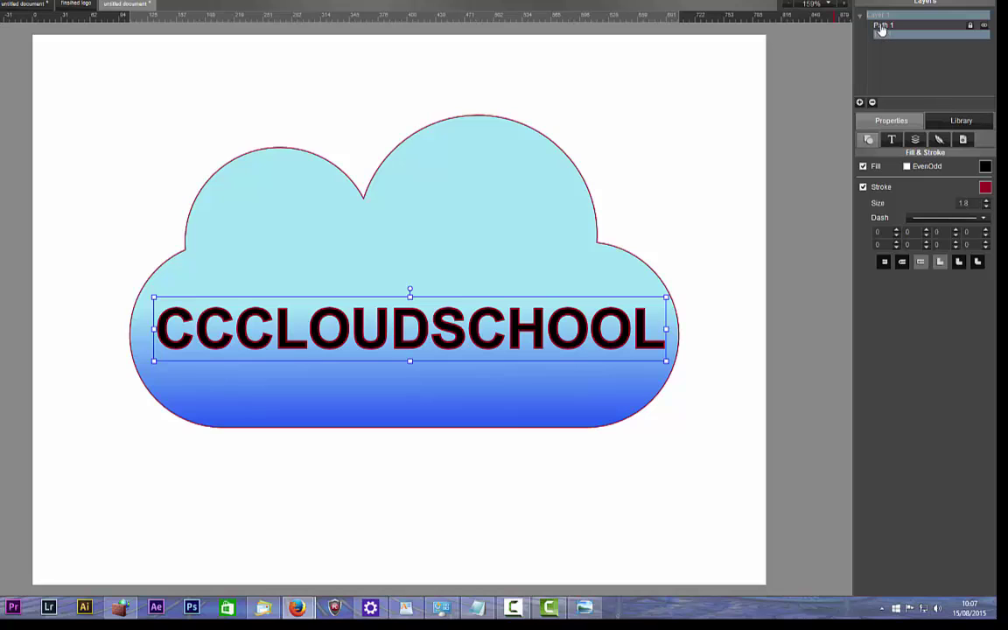
left_click(882, 27)
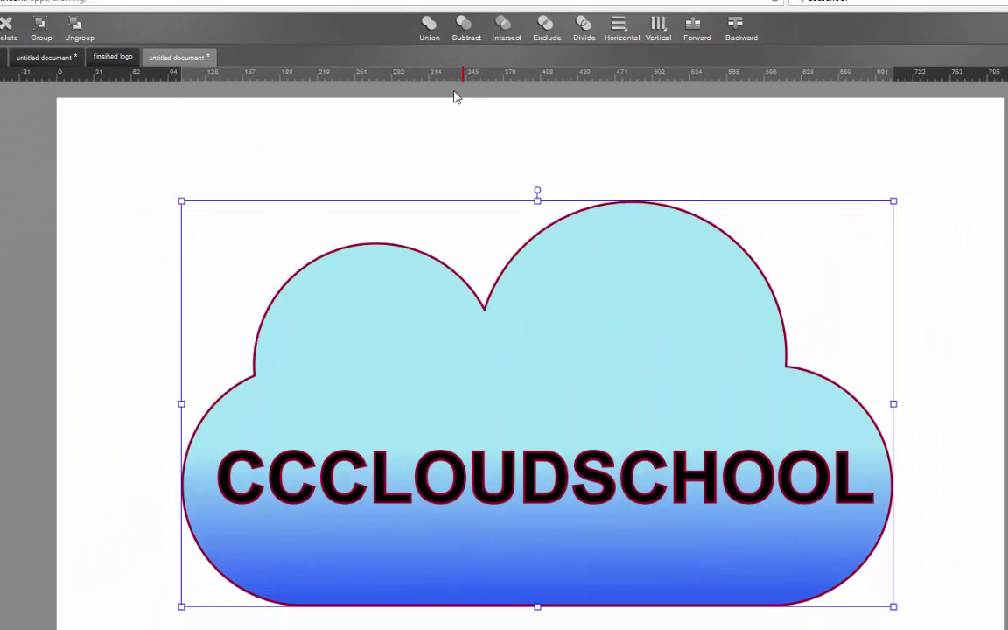
left_click(472, 157)
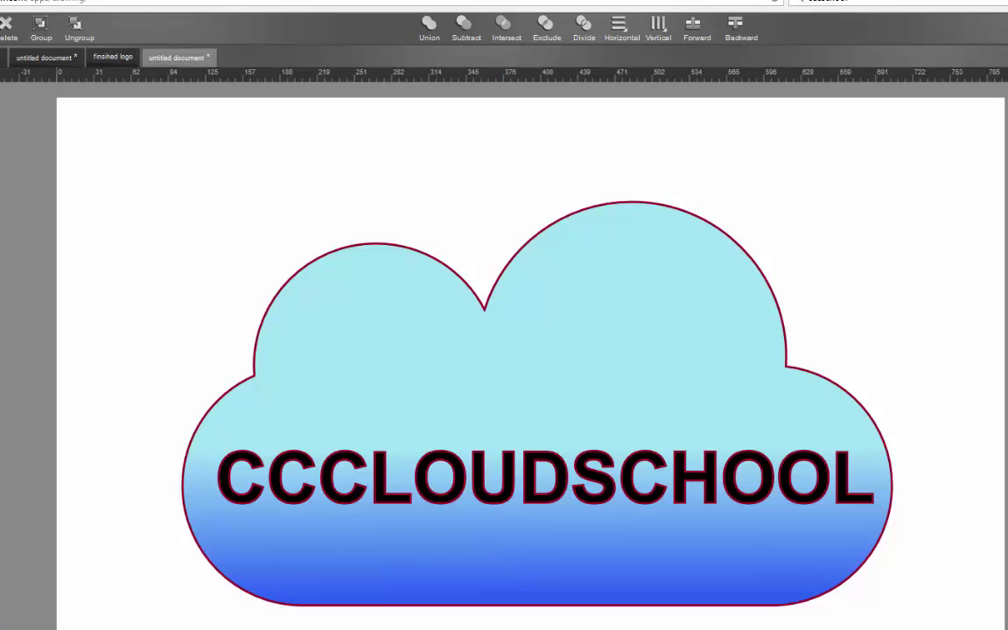
left_click(544, 478)
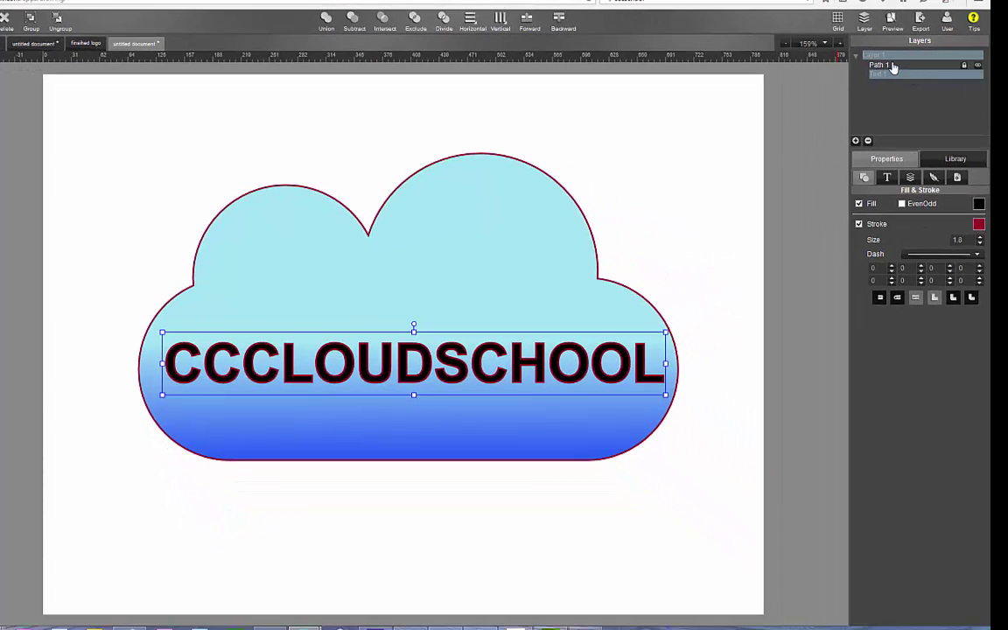
left_click(892, 67)
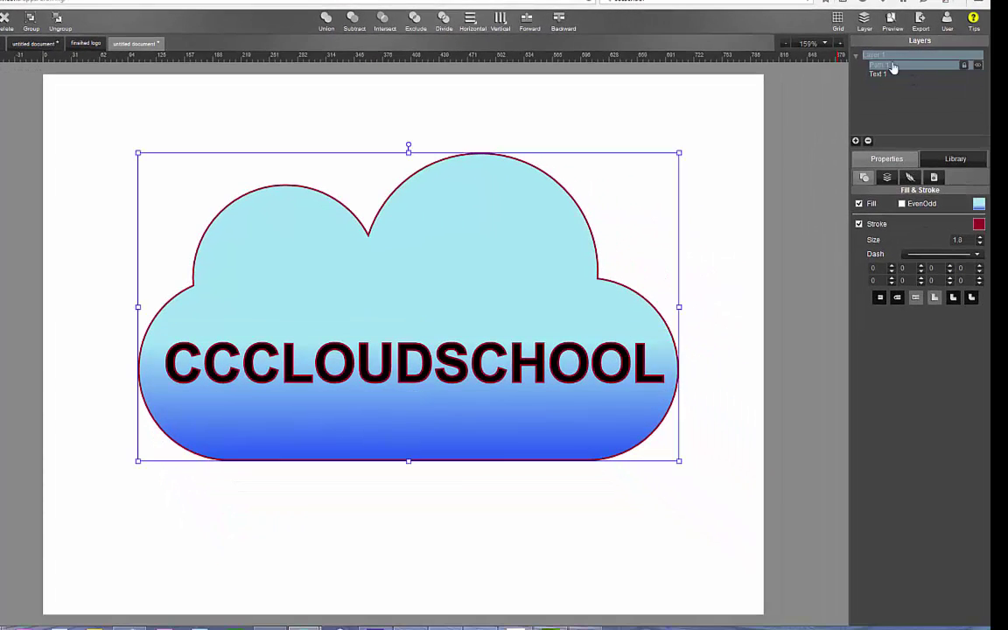
left_click(964, 65)
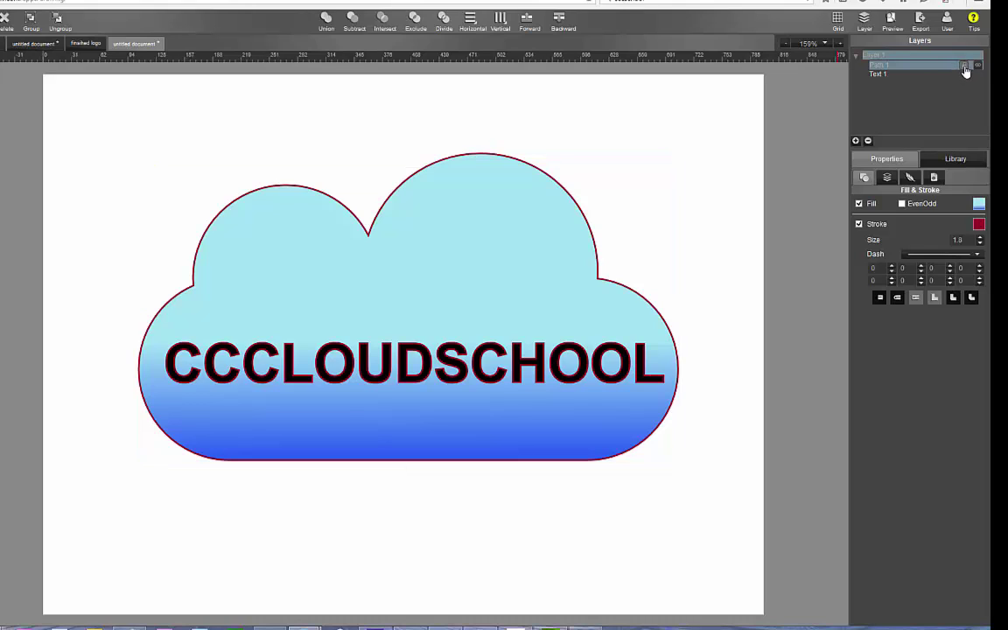
left_click(965, 68)
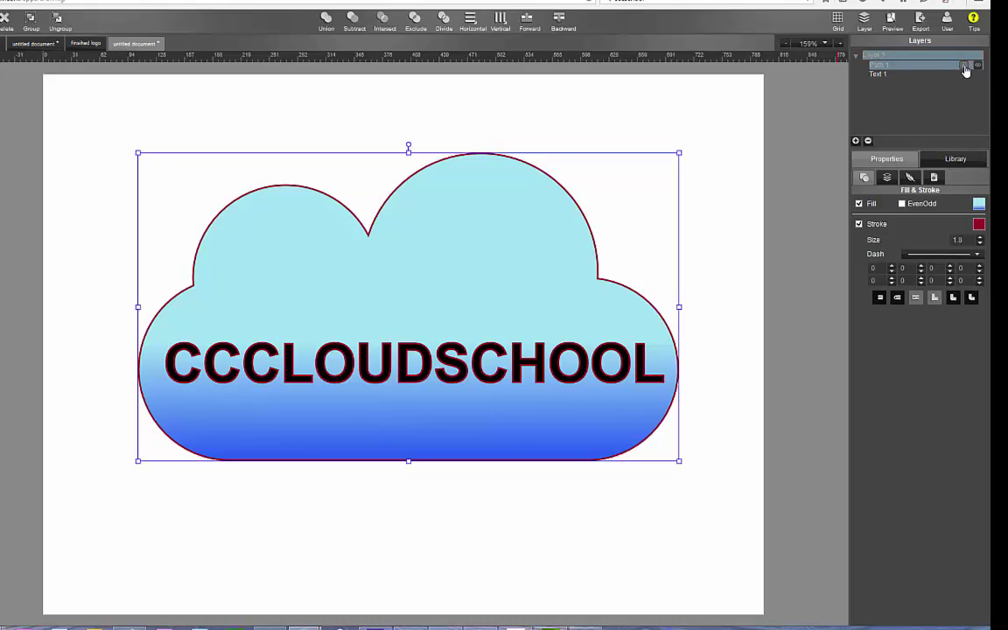
left_click(876, 76, "shift")
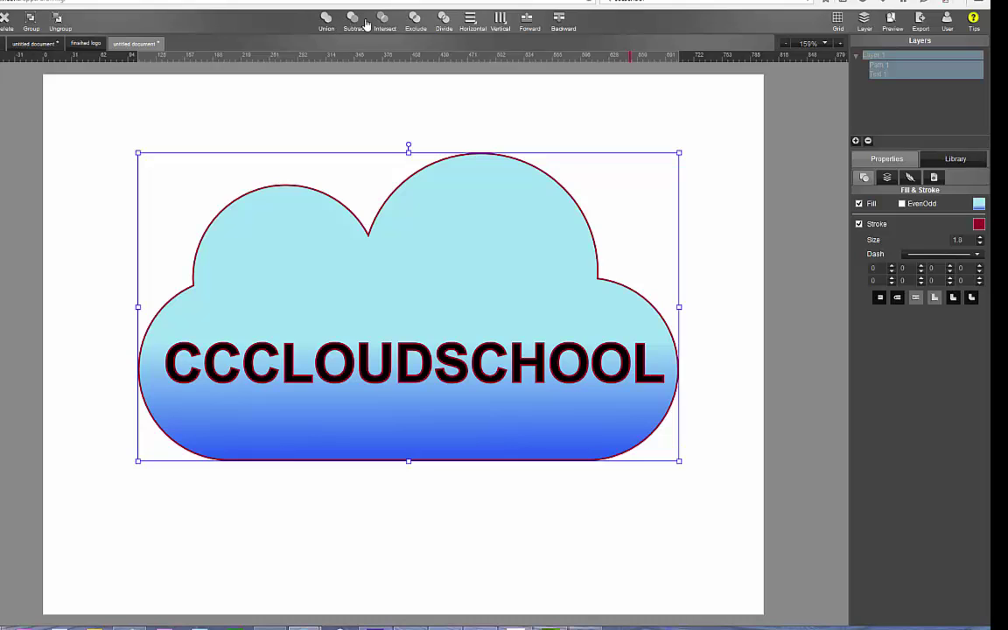
left_click(297, 79)
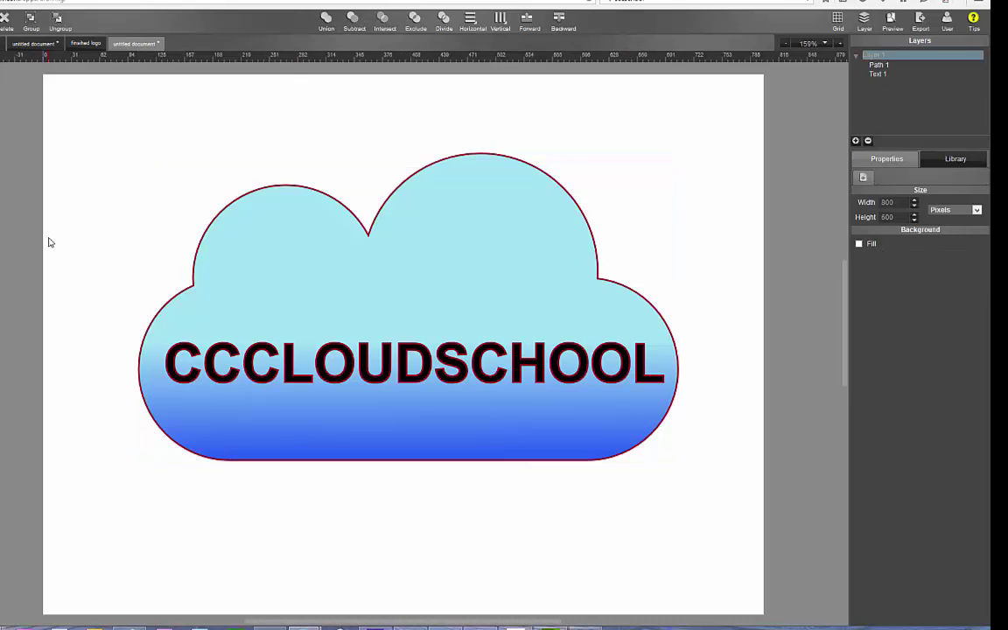
- Move the CCCLOUDSCHOOL text slightly lower in the cloud and convert it to outlines
left_click(249, 381)
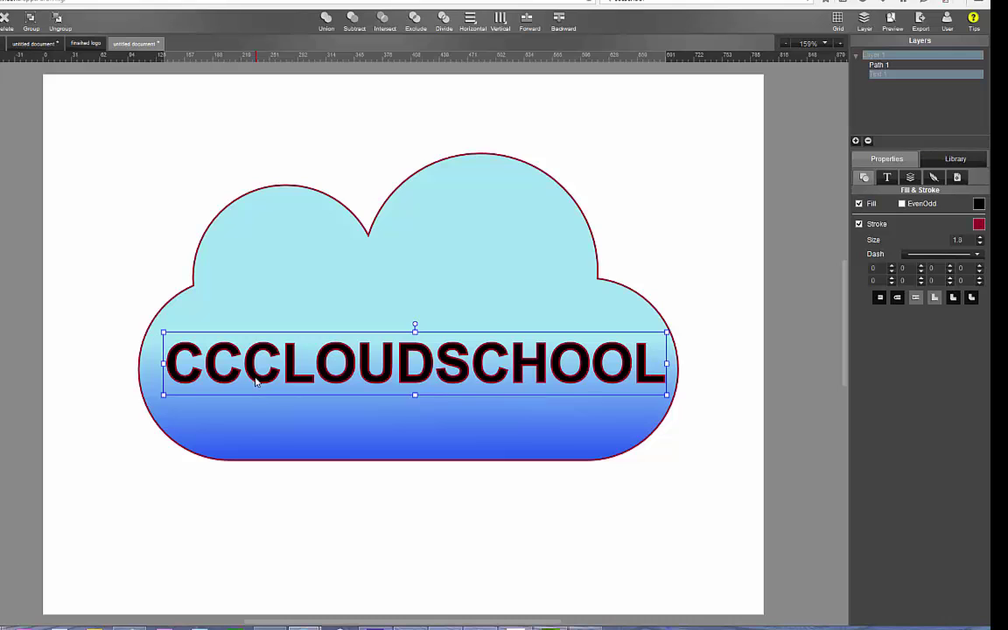
left_click_drag(256, 380, 253, 392)
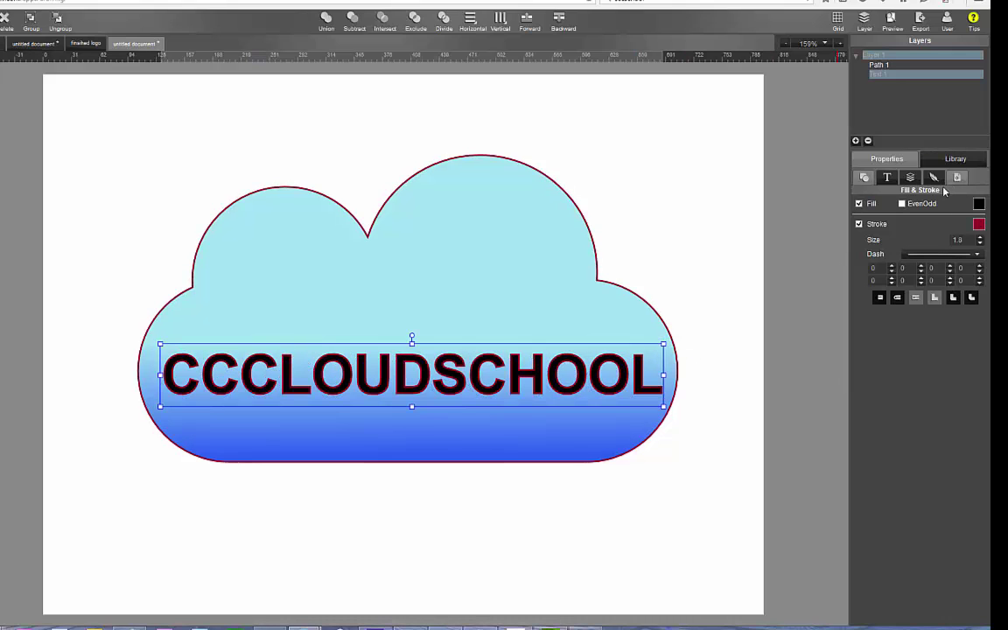
left_click(886, 177)
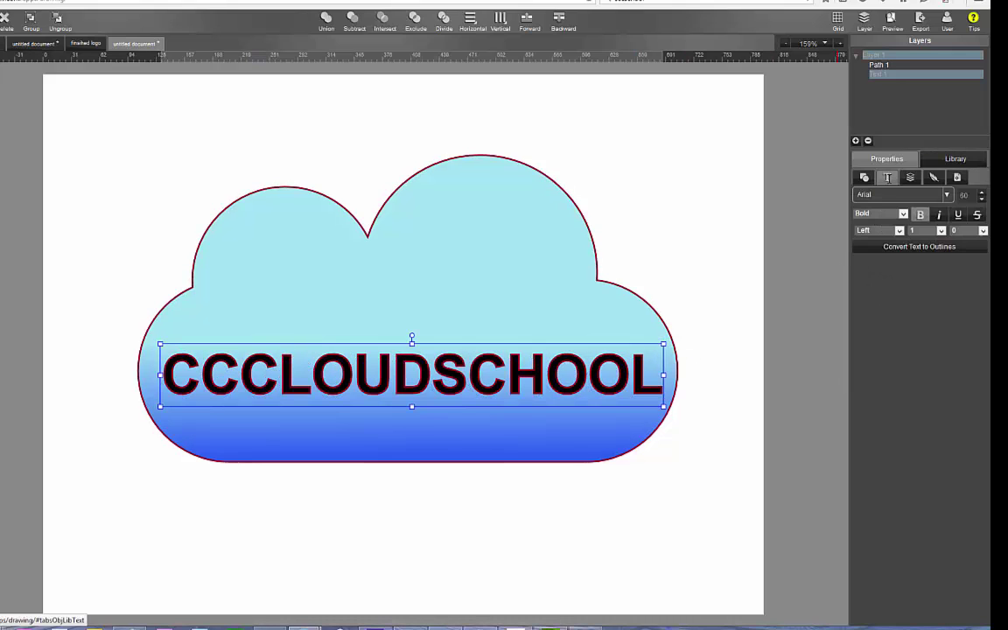
left_click(925, 247)
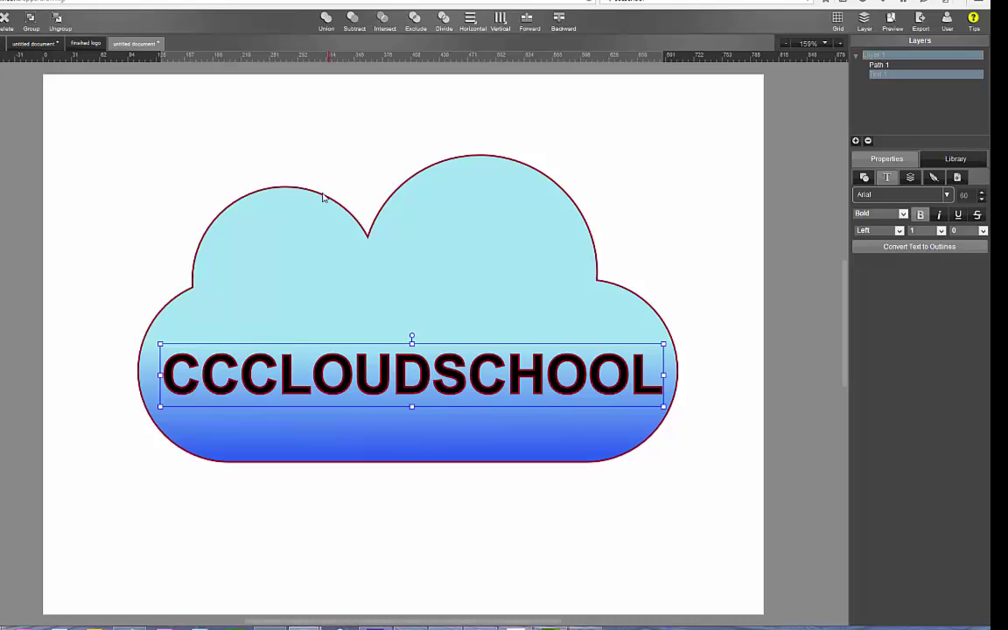
- Select the cloud and the CCCLOUDSCHOOL text together and align them horizontally on their centres
left_click(50, 79)
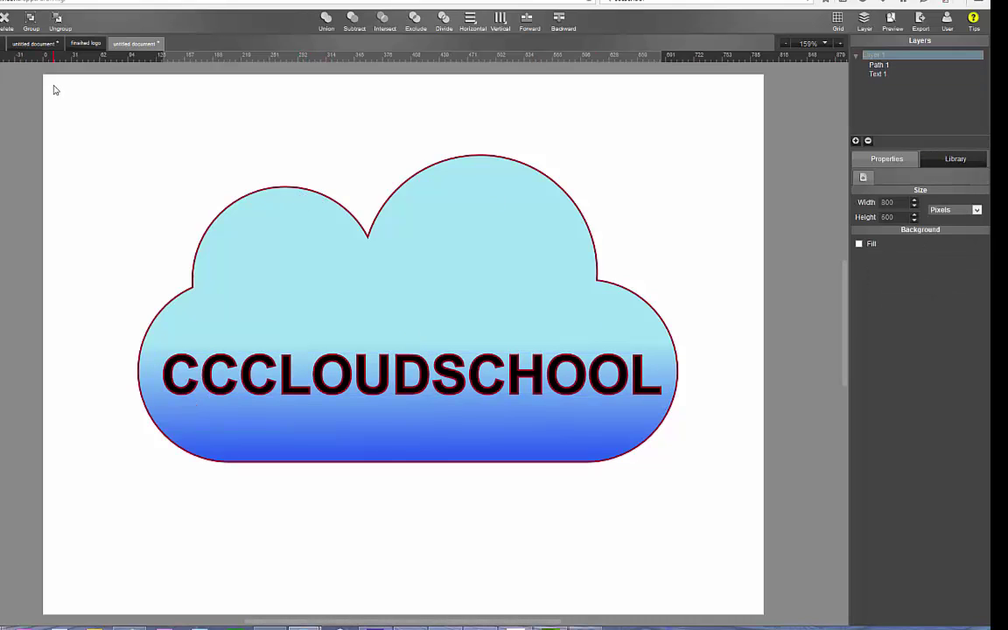
left_click_drag(51, 83, 735, 562)
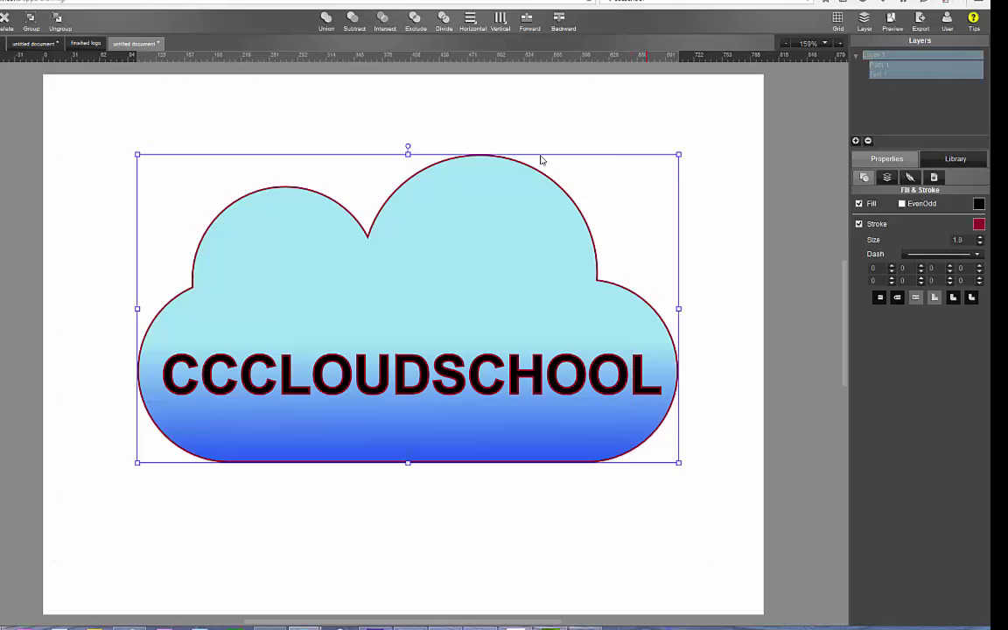
left_click(481, 30)
left_click(483, 53)
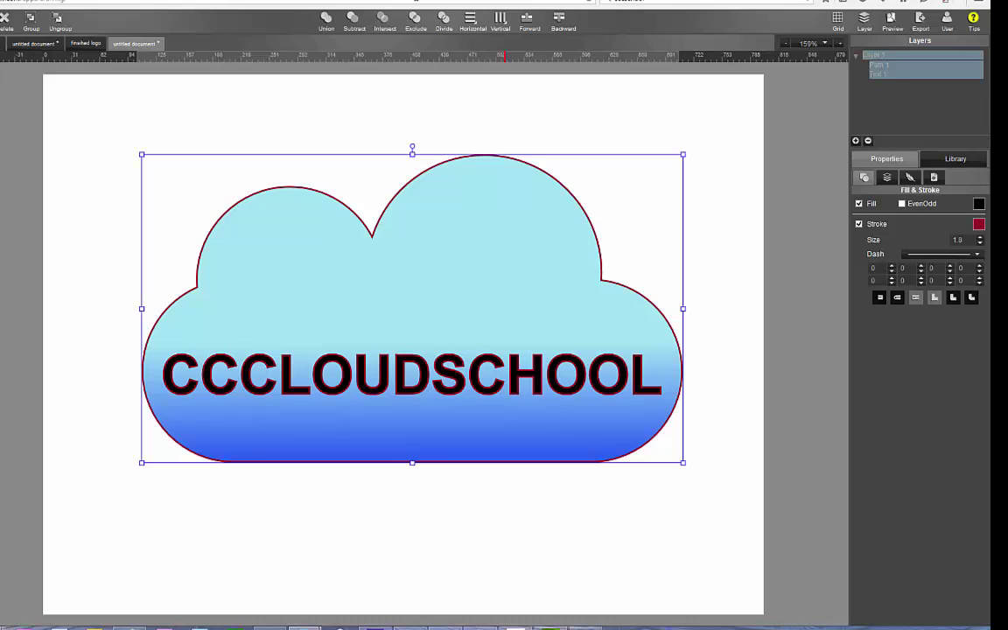
- Subtract the CCCLOUDSCHOOL lettering from the cloud so it is cut out of the shape, and clear the selection
left_click(353, 26)
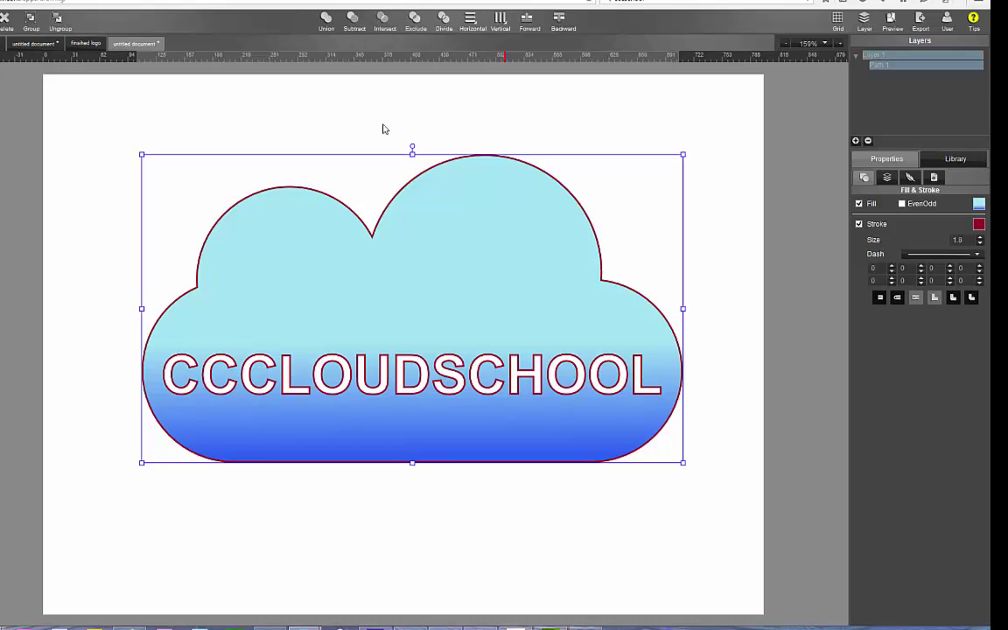
left_click(722, 225)
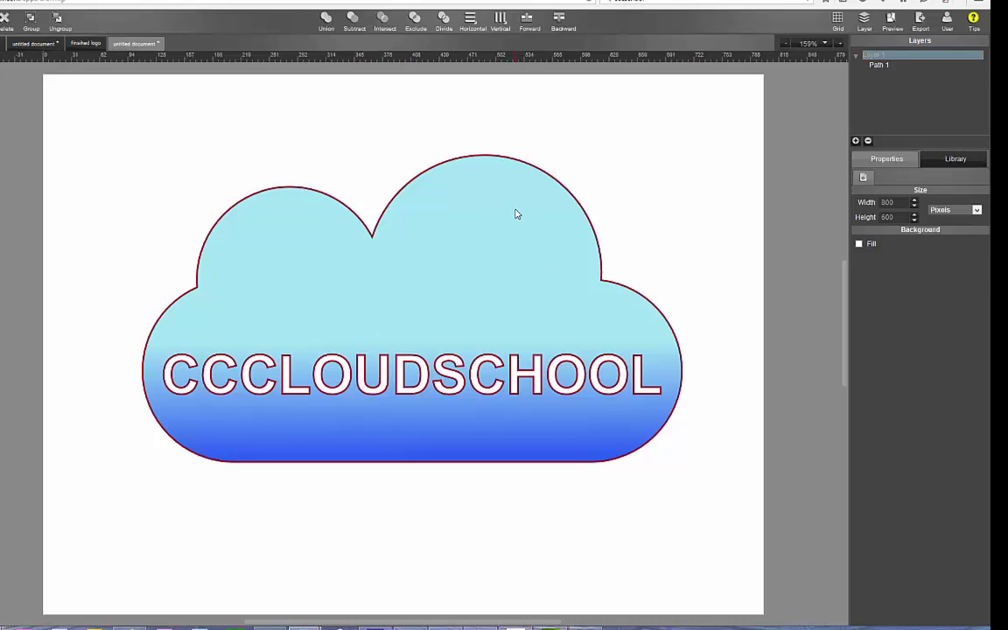
left_click(519, 267)
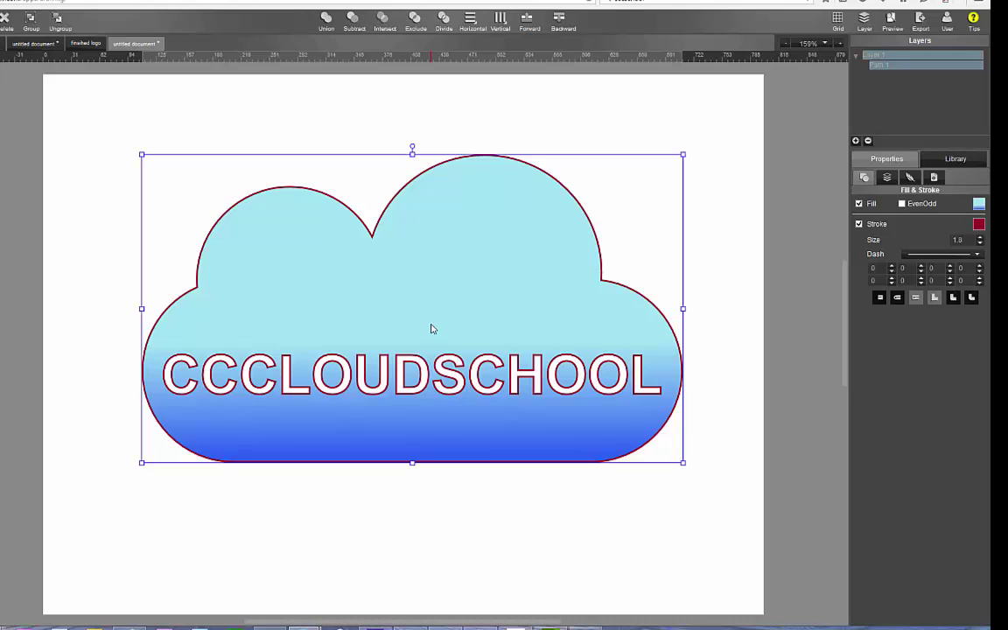
left_click(699, 233)
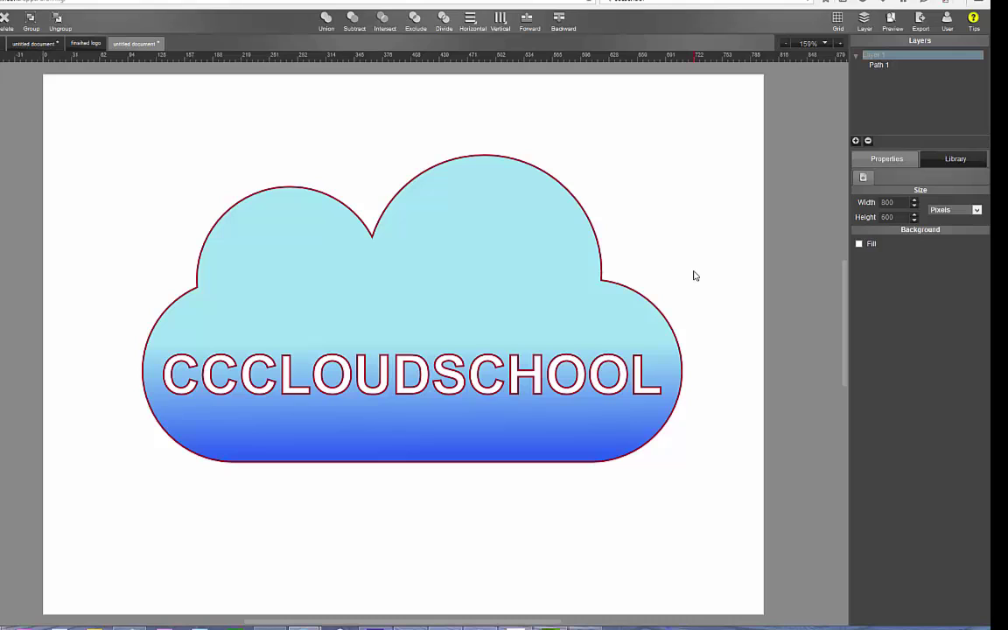
- Add a black drop shadow and a reflection to the cloud logo, shifting it slightly up and to the right
left_click(375, 256)
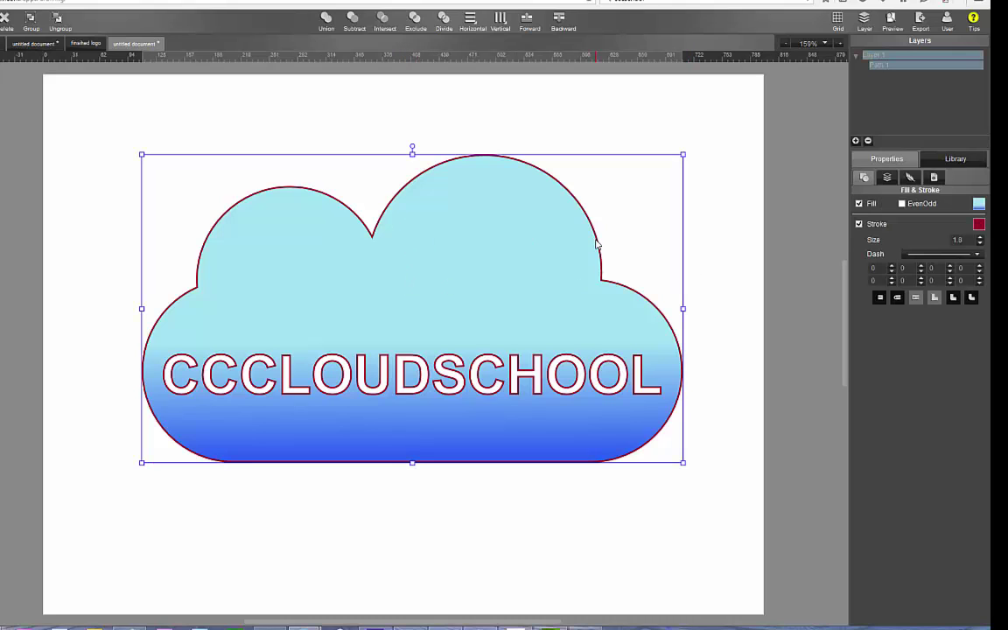
left_click(912, 179)
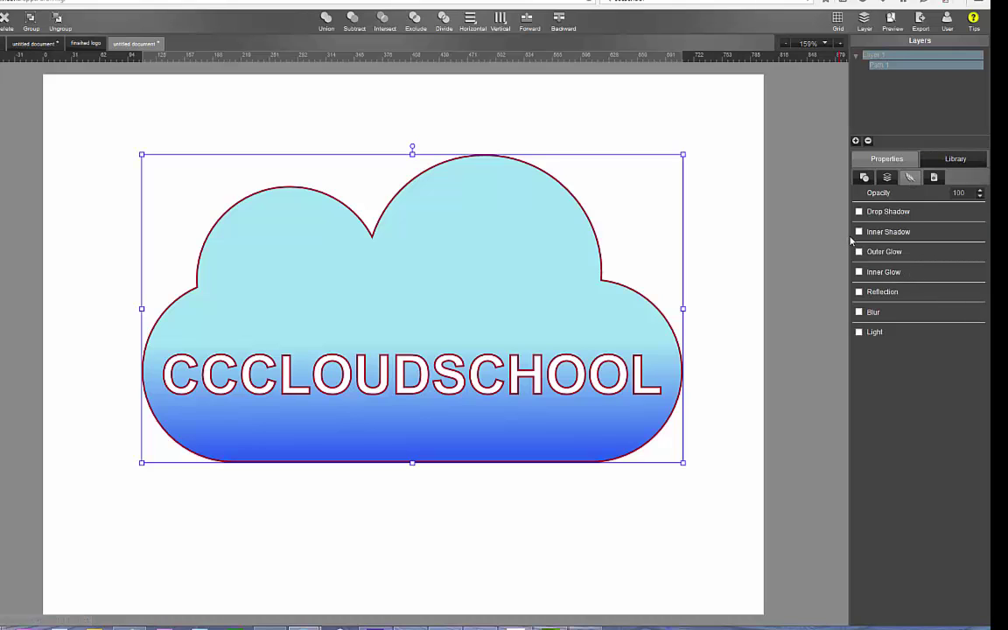
left_click(859, 212)
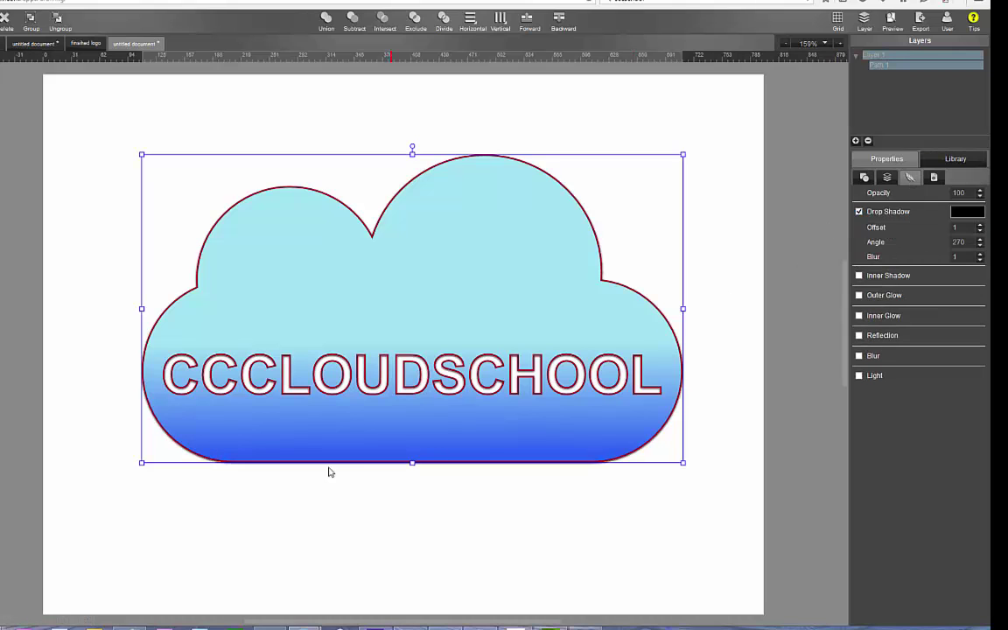
left_click_drag(236, 431, 264, 414)
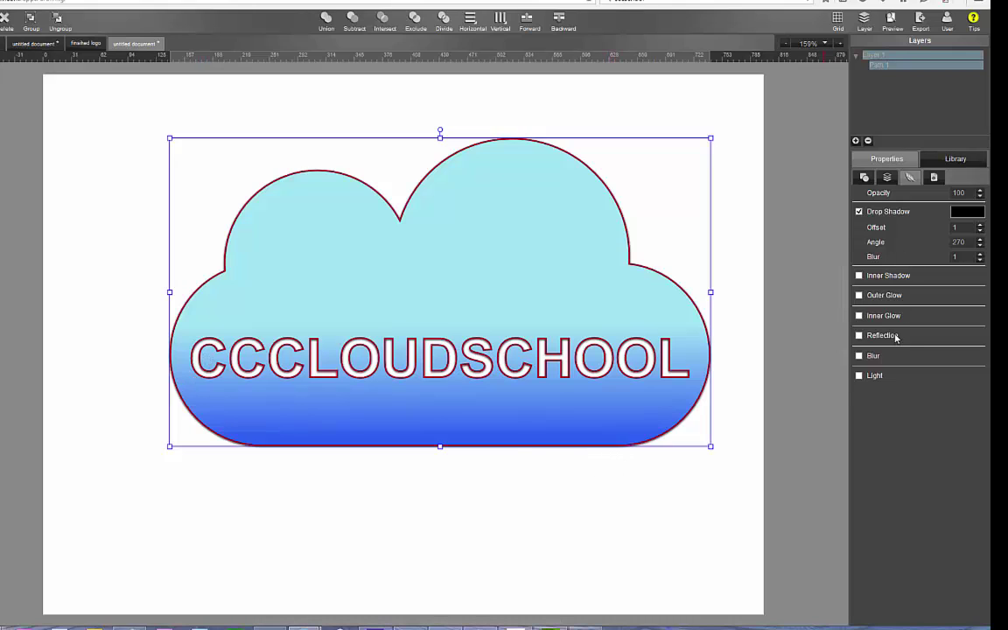
left_click(858, 336)
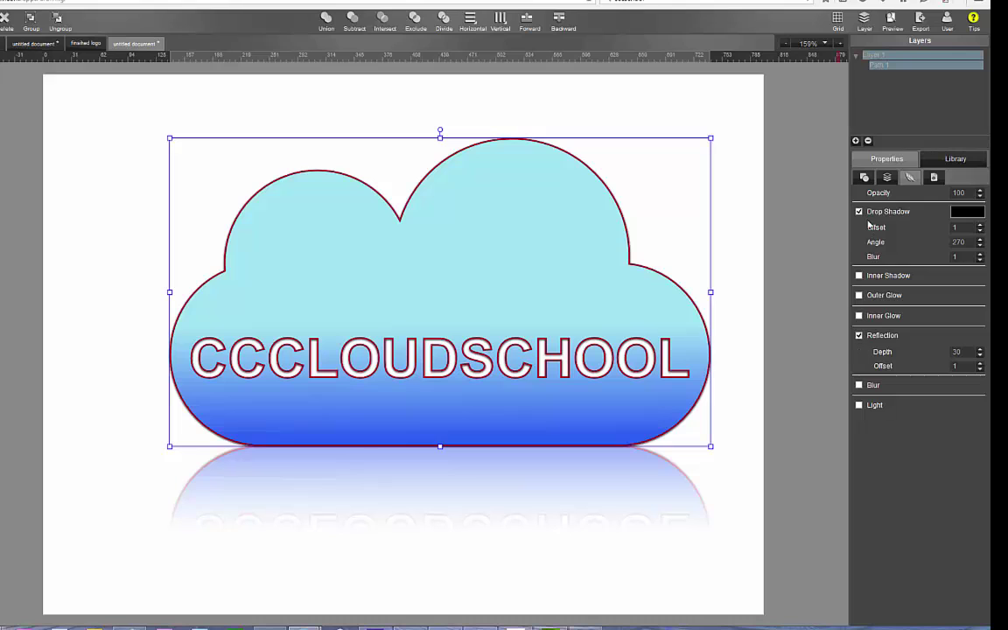
- Set the cloud logo's drop shadow to offset 2, angle 269 and blur 2
left_click(980, 254)
left_click(980, 254)
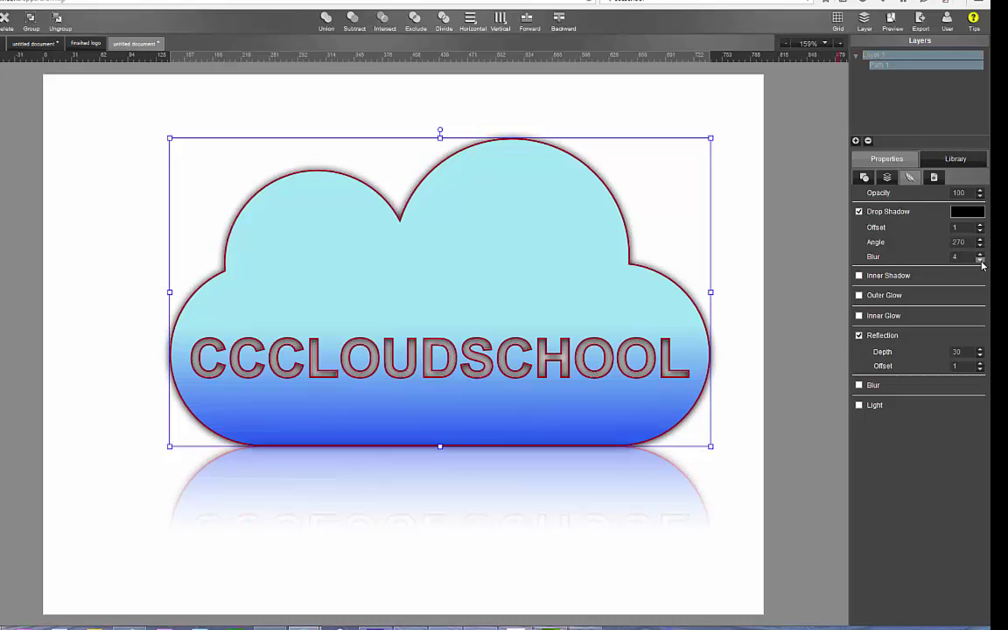
left_click(980, 260)
left_click(980, 260)
left_click(980, 260)
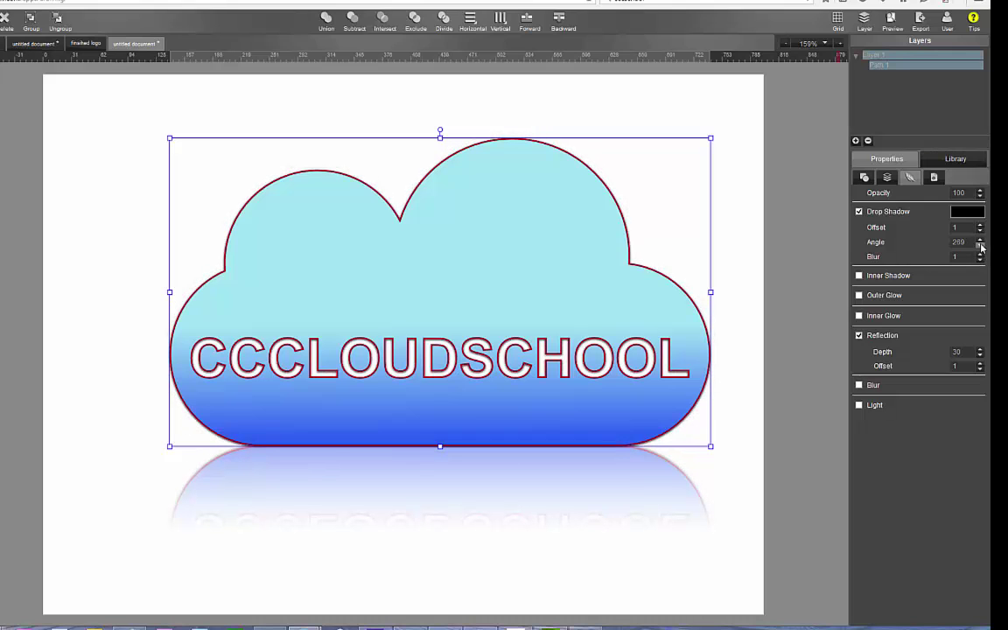
left_click(980, 224)
left_click(980, 225)
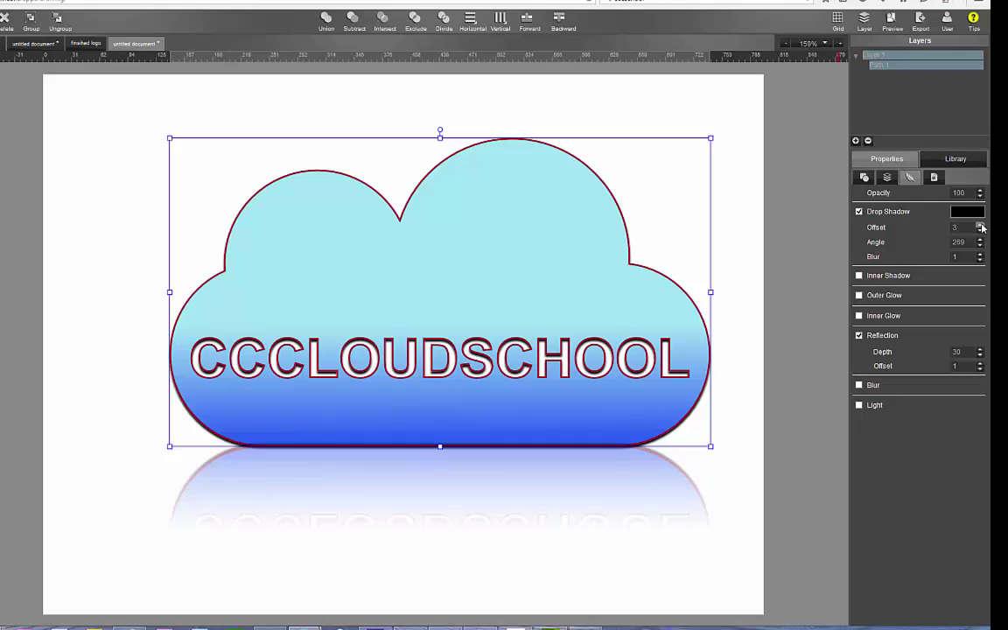
left_click(980, 233)
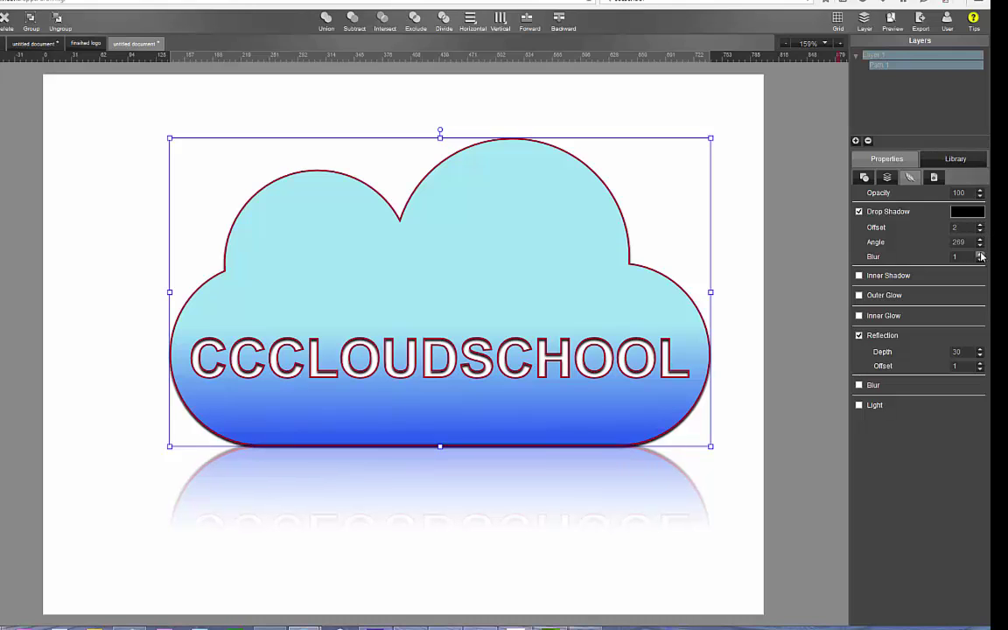
left_click(980, 254)
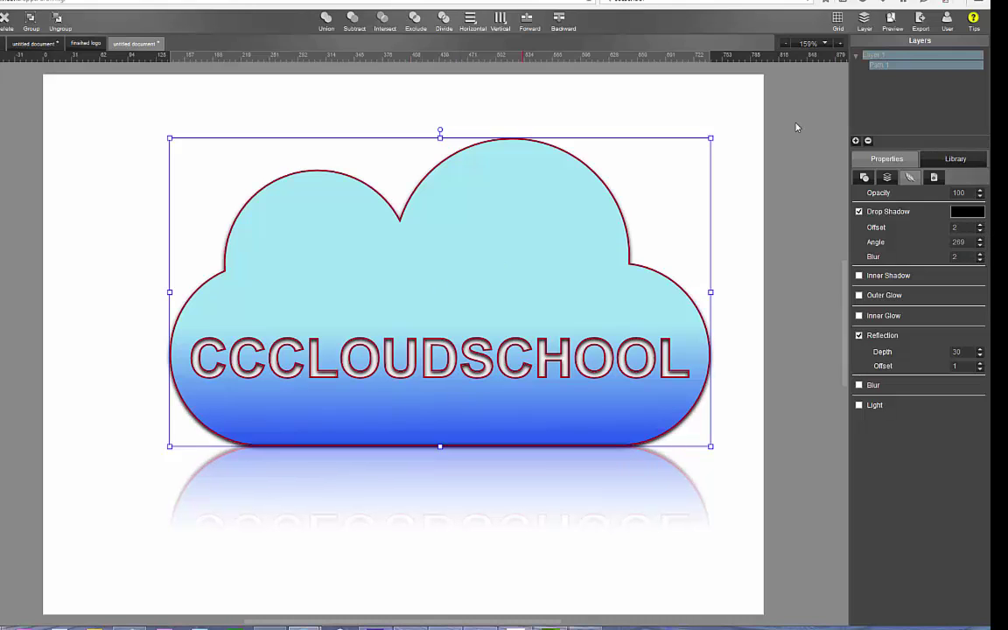
- Change the cloud logo's stroke colour to dark blue, 0c07af
left_click(865, 177)
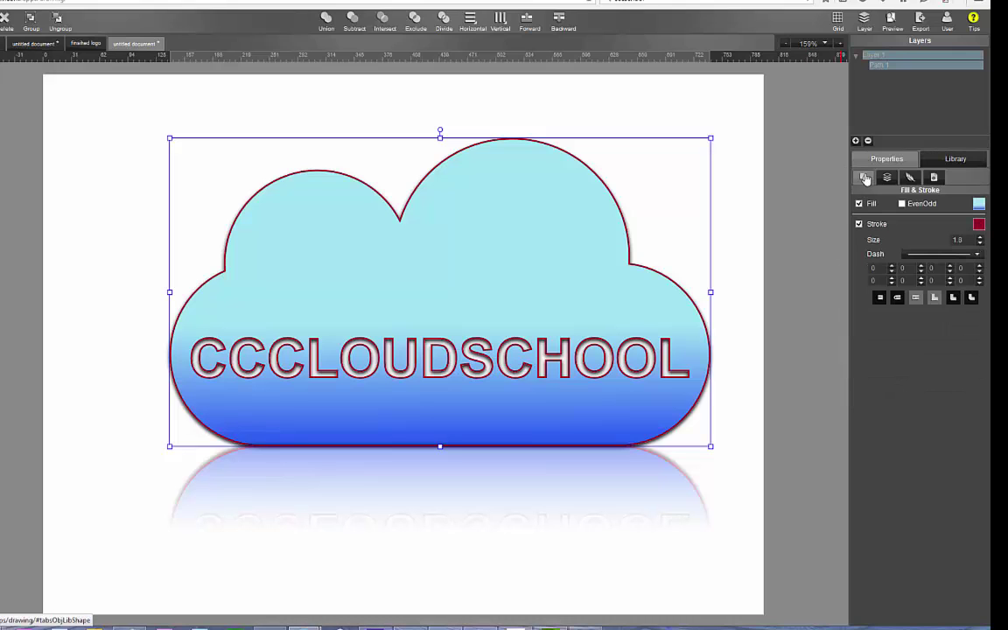
left_click(979, 225)
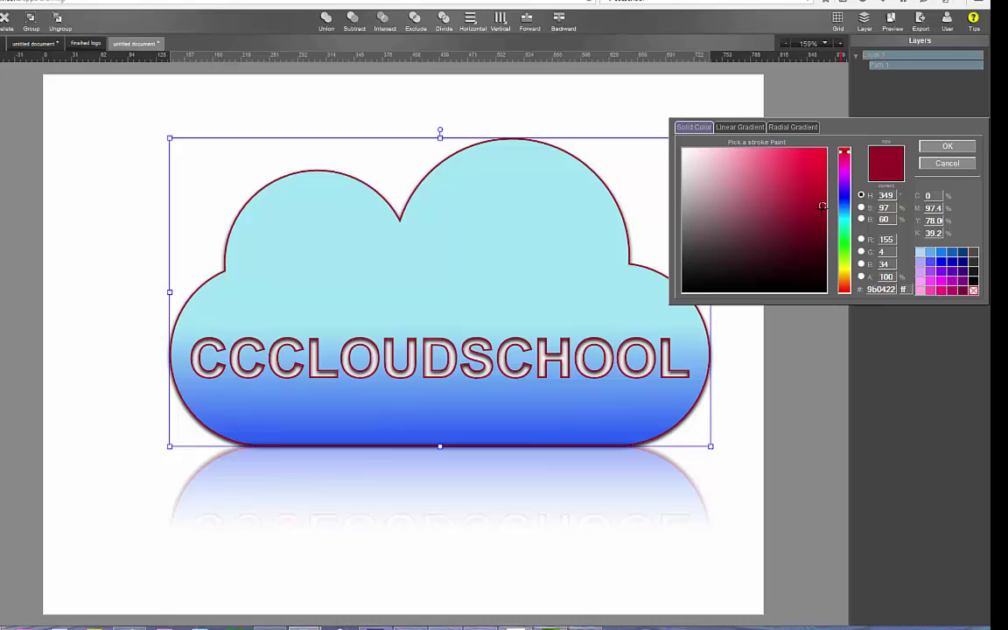
left_click(839, 195)
left_click_drag(822, 206, 821, 193)
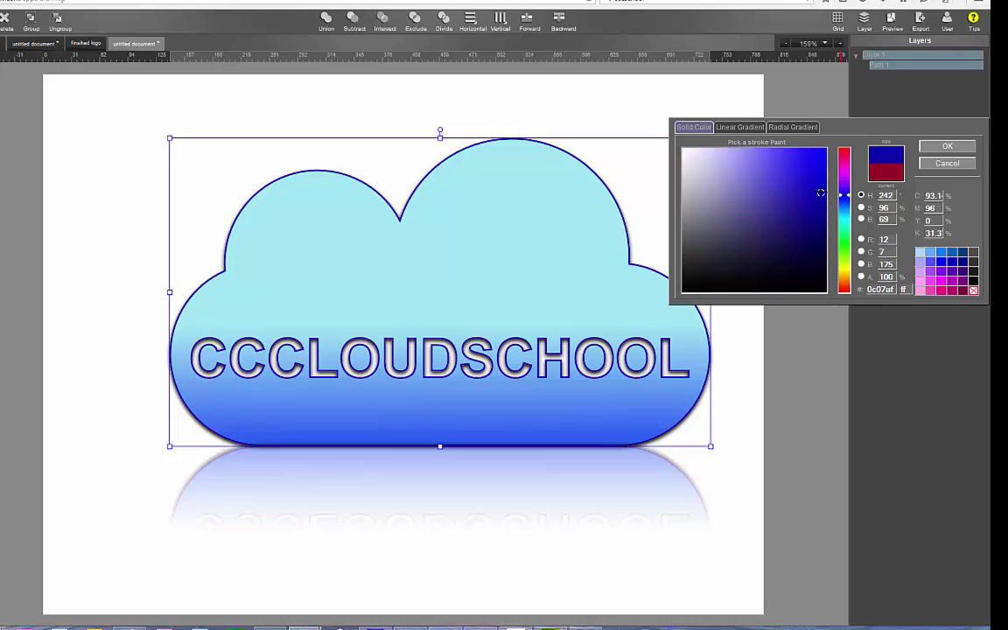
left_click(945, 147)
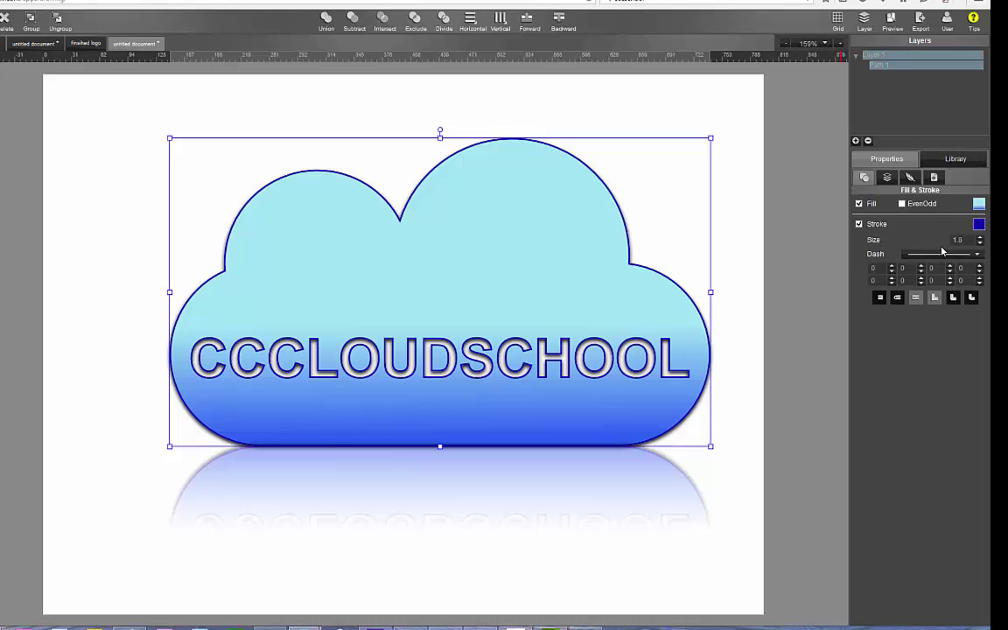
- Set the cloud logo's stroke size to 2.1
left_click(979, 238)
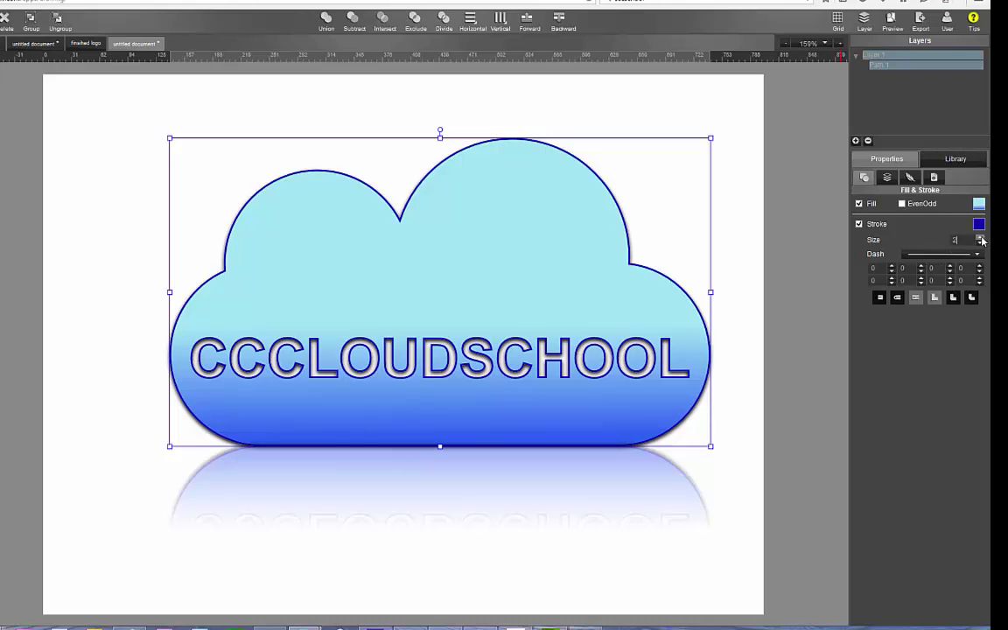
left_click(980, 237)
left_click(980, 237)
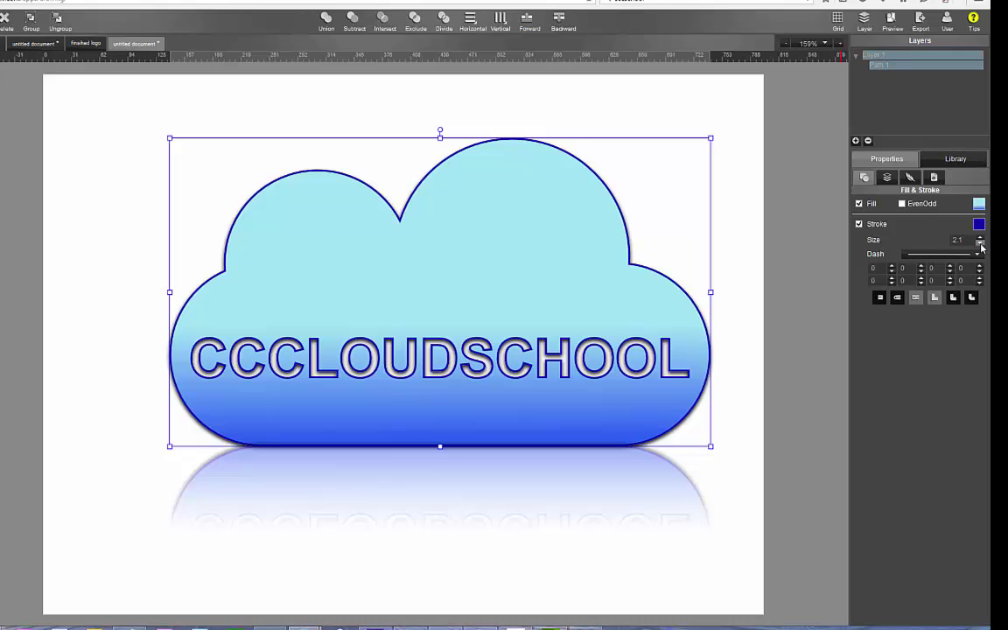
left_click(980, 244)
left_click(980, 243)
left_click(980, 243)
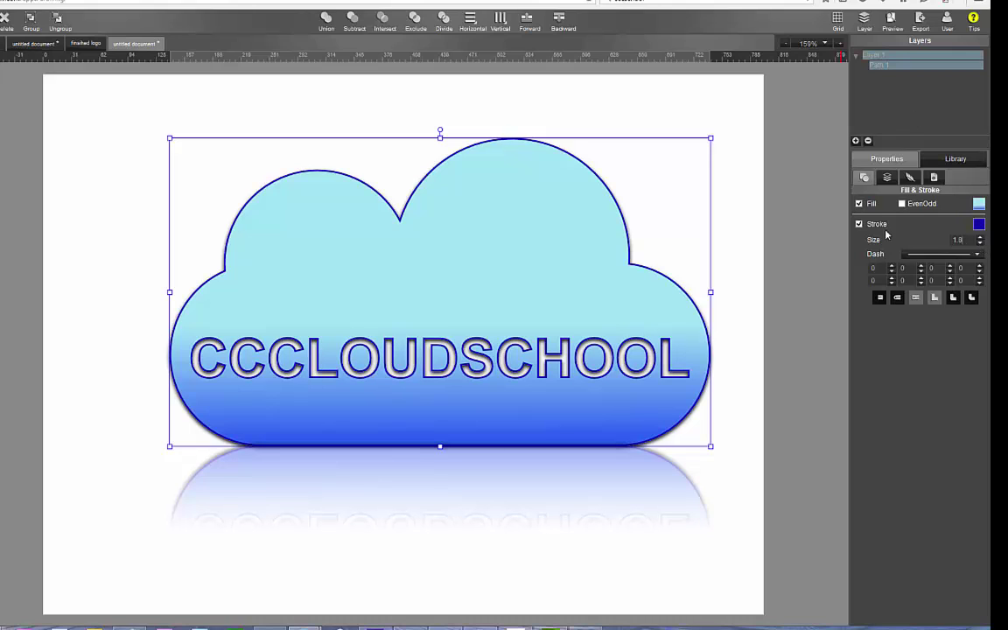
left_click(980, 237)
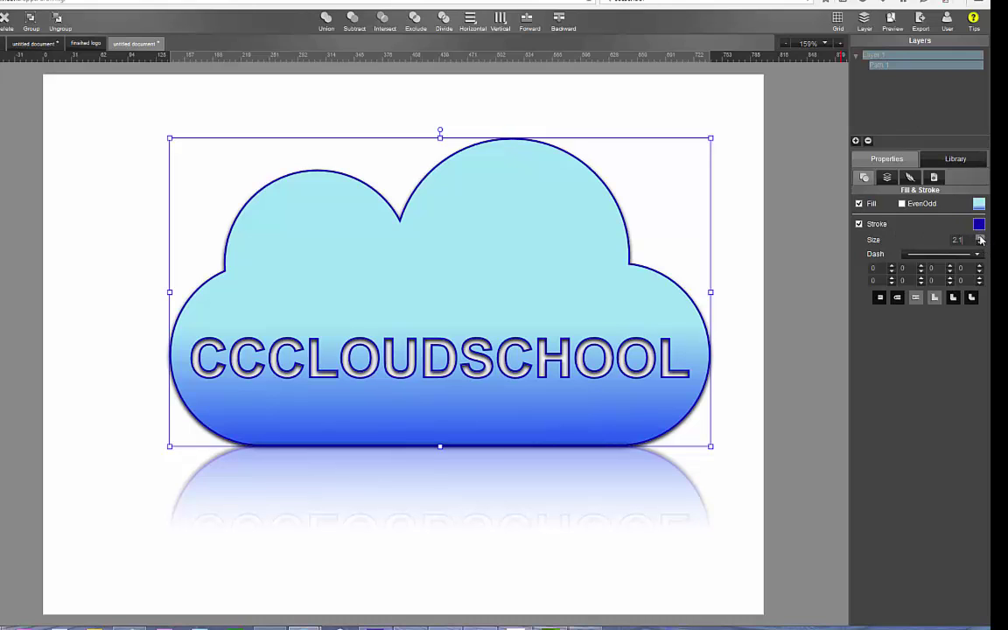
- Set the cloud logo's stroke size to 2.2 and lower its linear fill gradient, with begin point y about 0.60 and end point y about 0.99
left_click(980, 237)
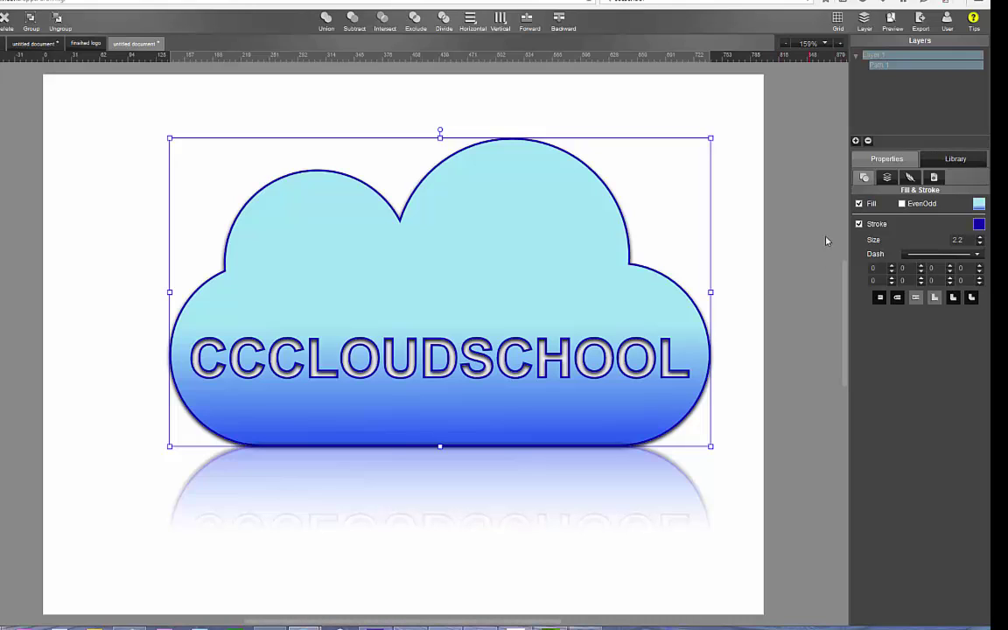
left_click(978, 204)
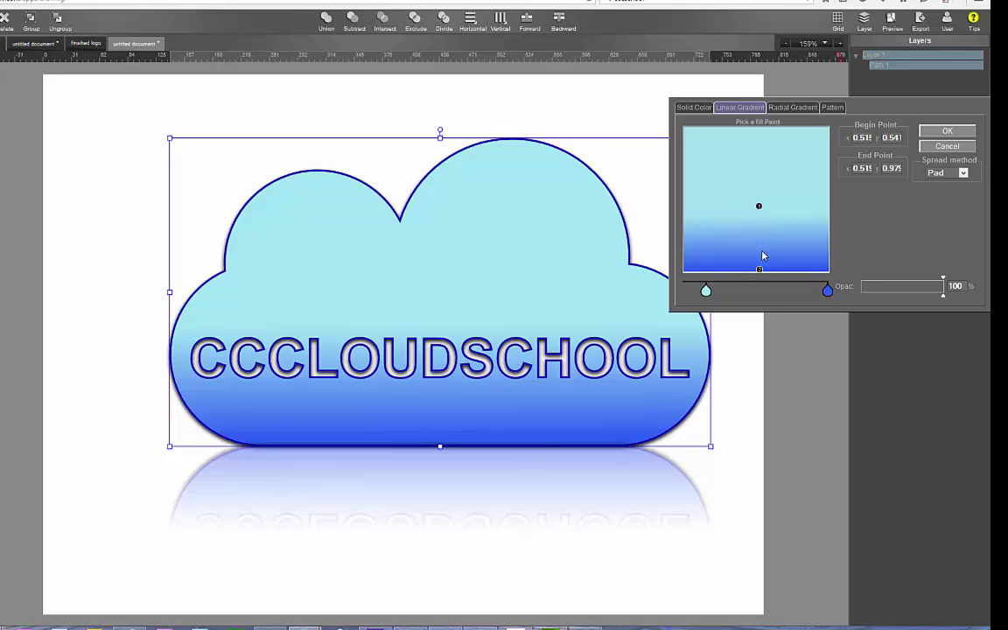
mouse_move(758, 269)
left_mouse_down()
mouse_move(759, 250)
mouse_move(758, 273)
left_mouse_up()
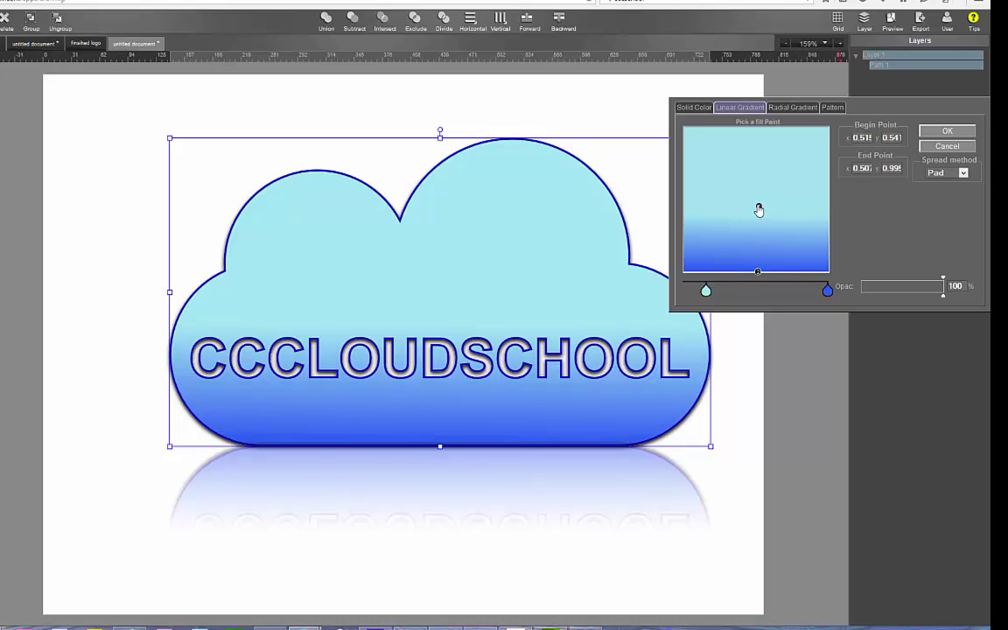
left_click_drag(758, 210, 760, 214)
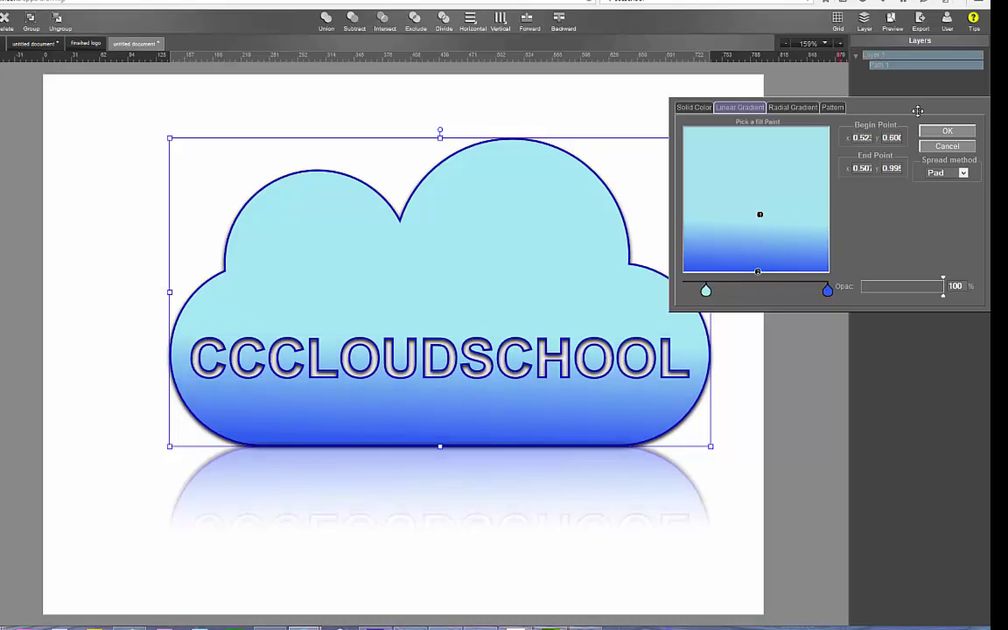
left_click(947, 131)
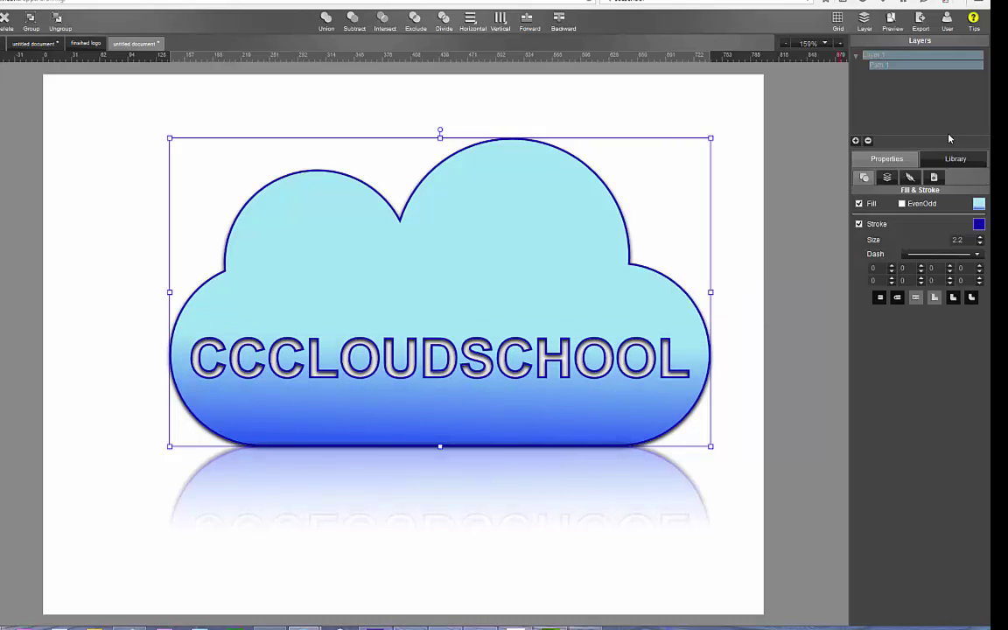
- Add a blue inner glow, 0758c1, with blur 14 to the cloud logo and deselect it
left_click(910, 177)
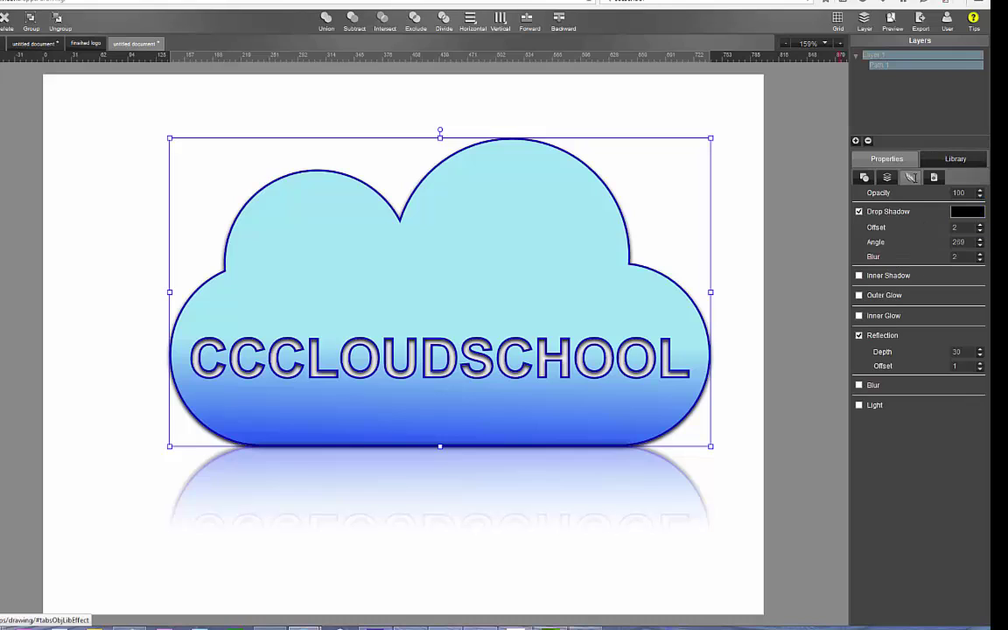
left_click(859, 316)
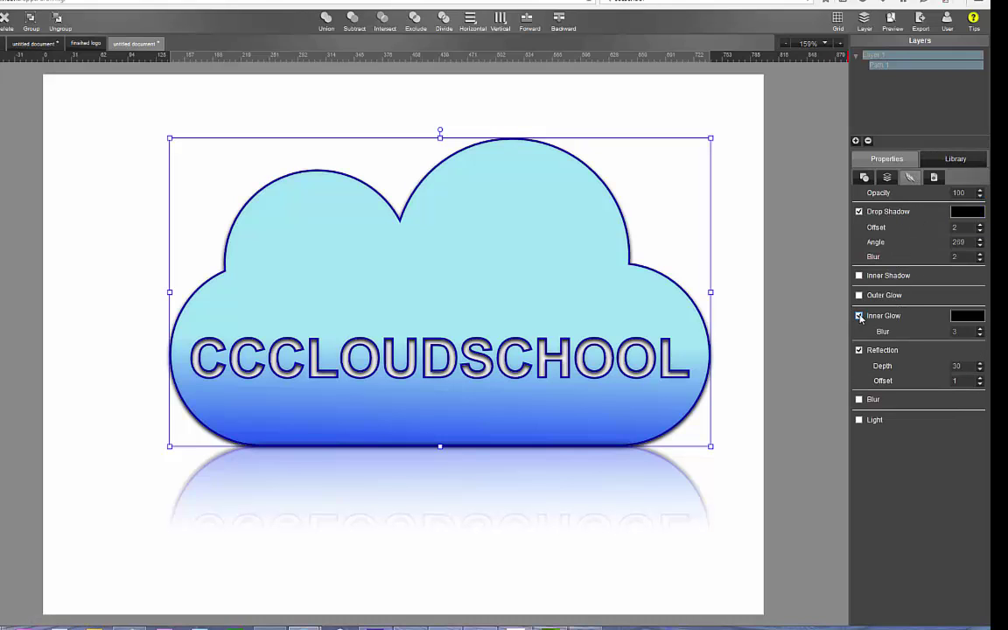
left_click(963, 317)
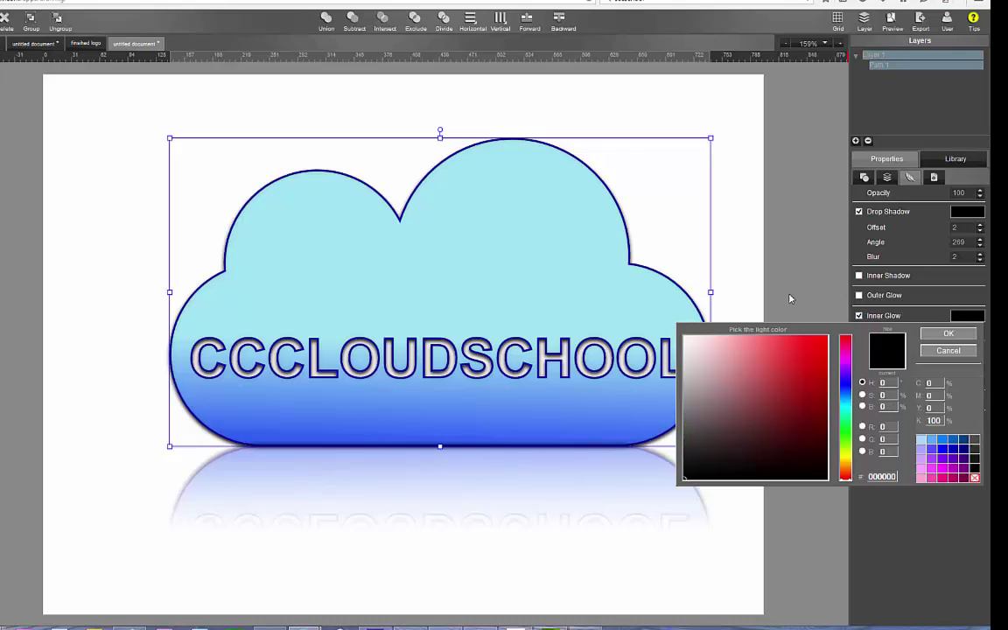
left_click(845, 394)
mouse_move(801, 366)
left_mouse_down()
mouse_move(812, 353)
mouse_move(821, 367)
left_mouse_up()
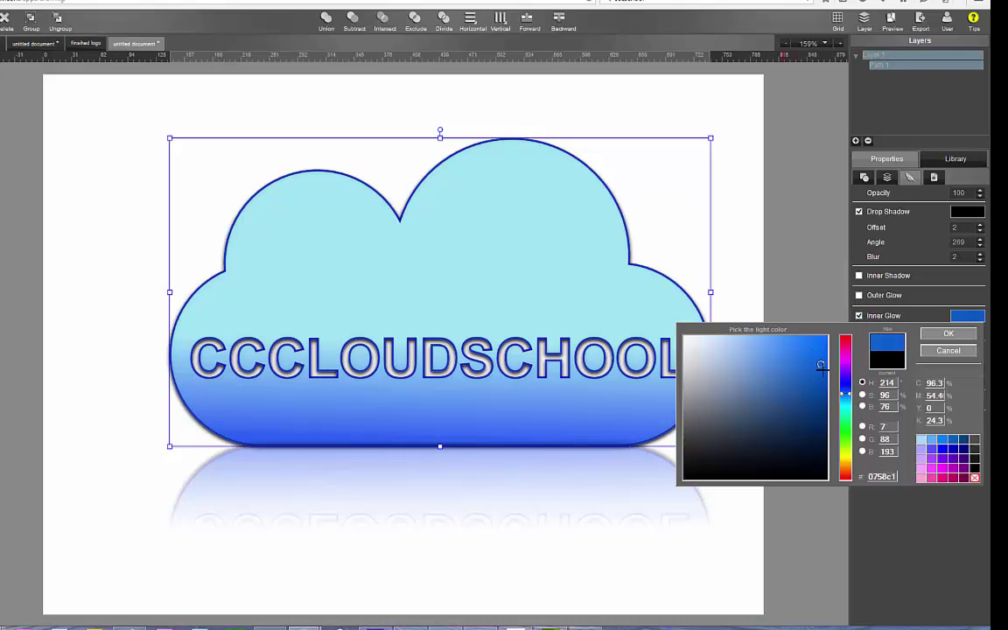
left_click(939, 336)
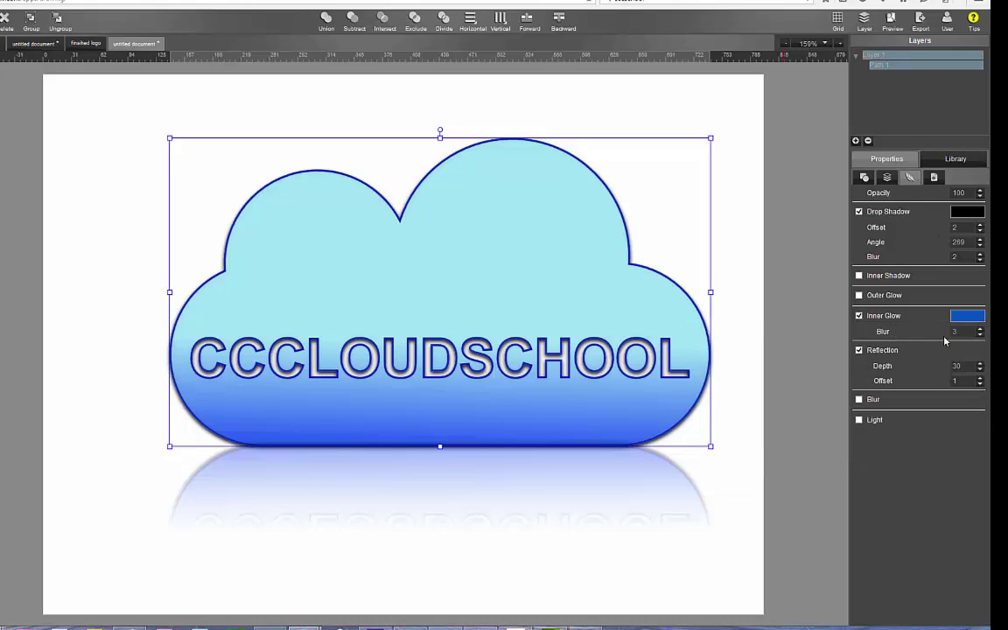
left_click(980, 329)
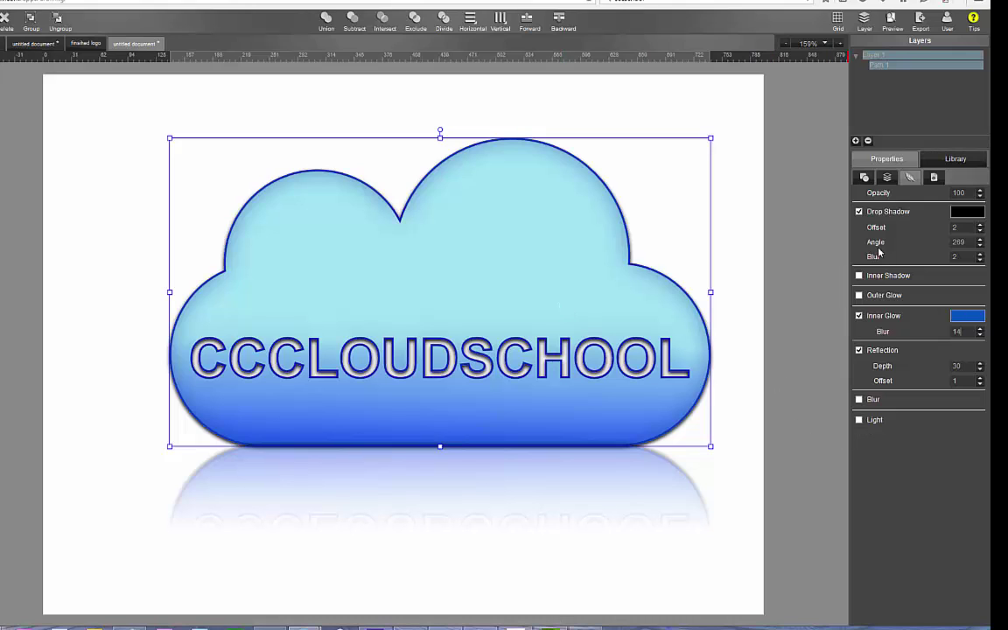
left_click(748, 196)
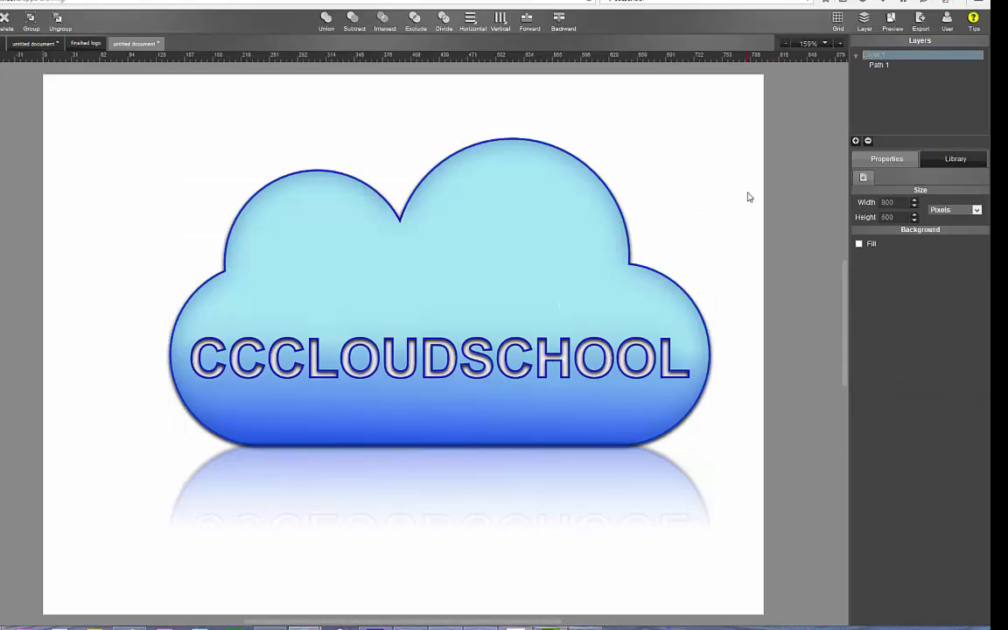
- Move the cloud logo slightly left and up on the page
left_click(427, 308)
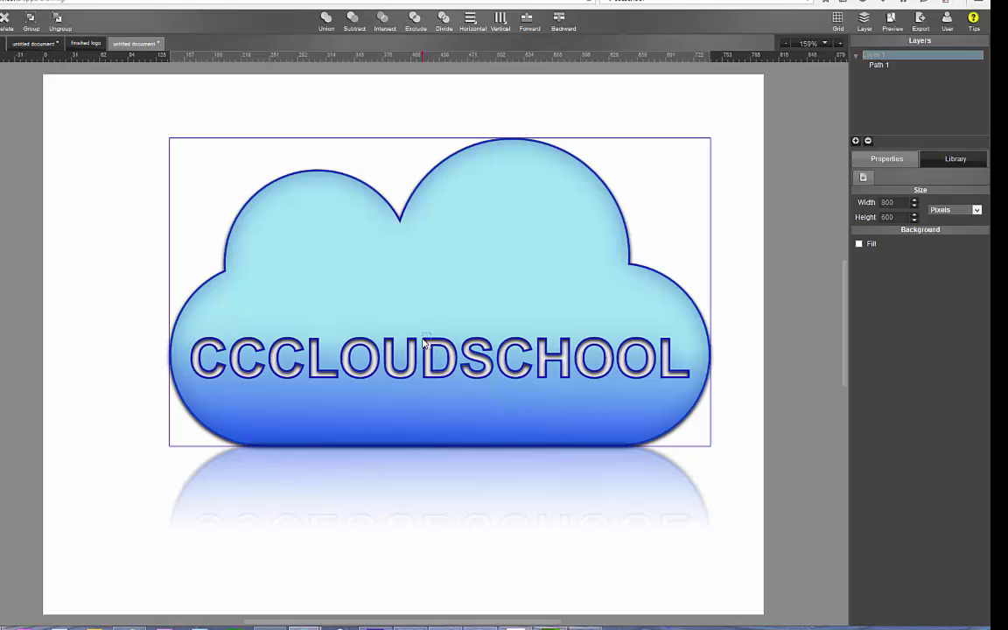
left_click_drag(277, 236, 249, 257)
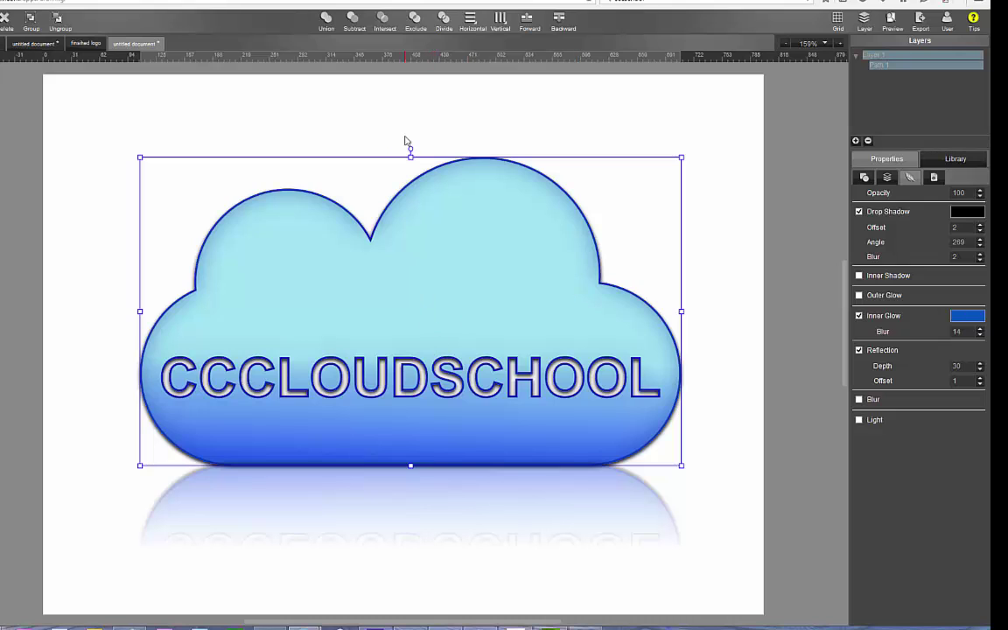
left_click(513, 97)
left_click(494, 315)
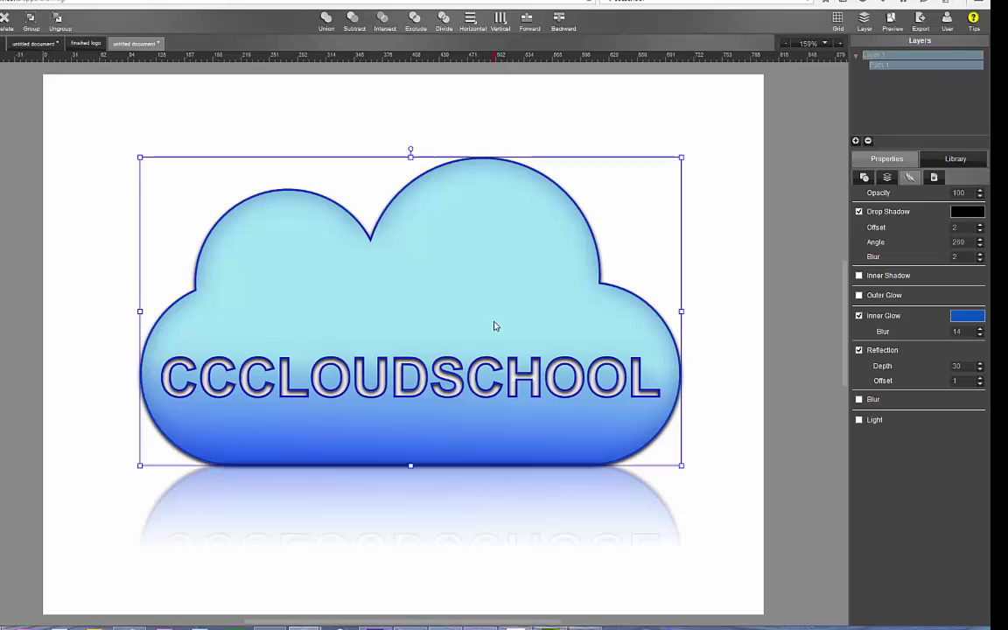
left_click_drag(484, 333, 485, 286)
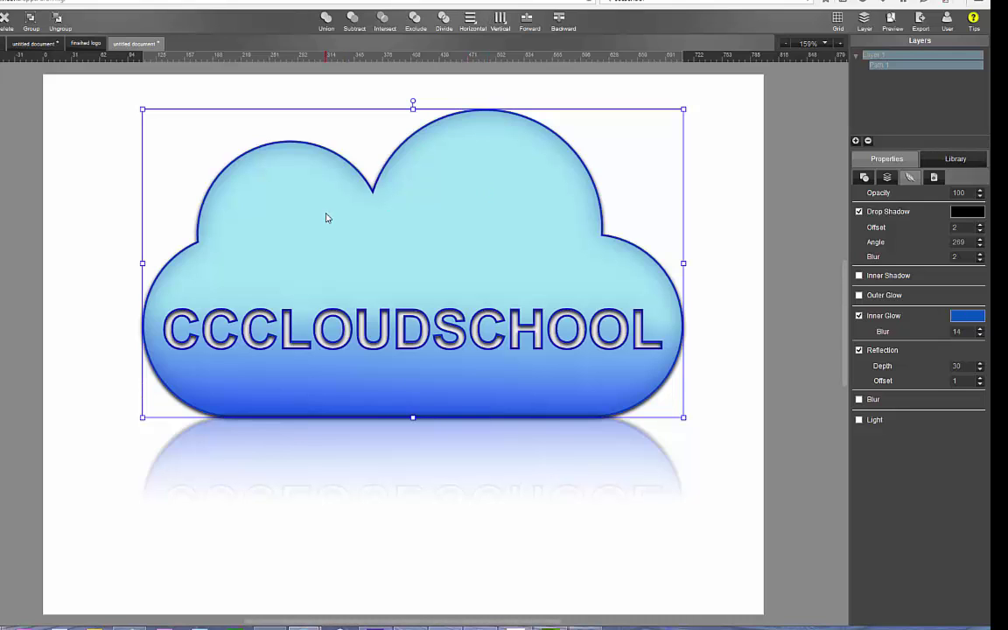
- Delete the cloud logo and undo the deletion
left_click(5, 20)
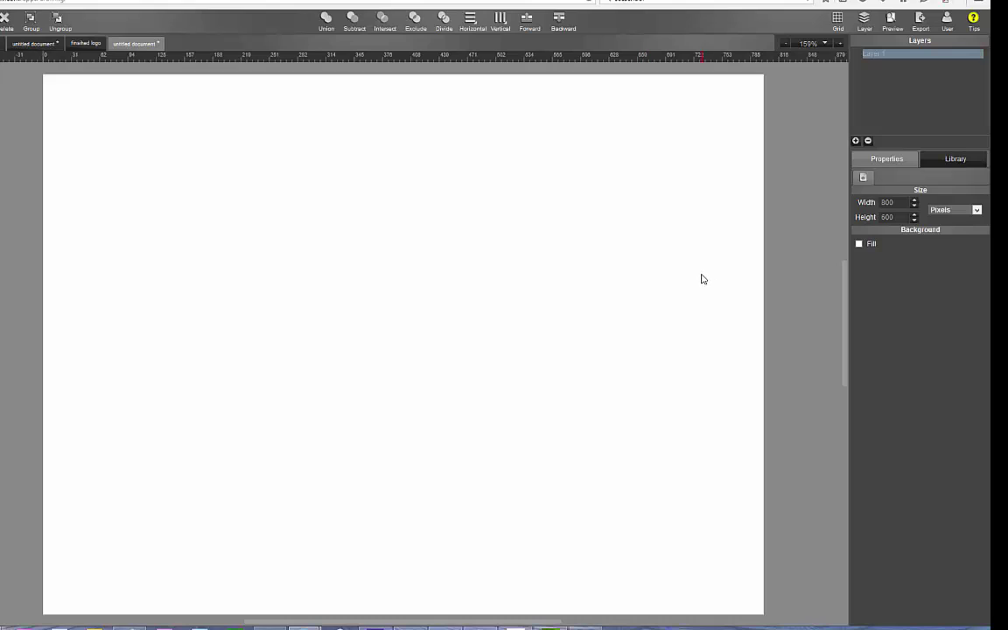
key("ctrl+z")
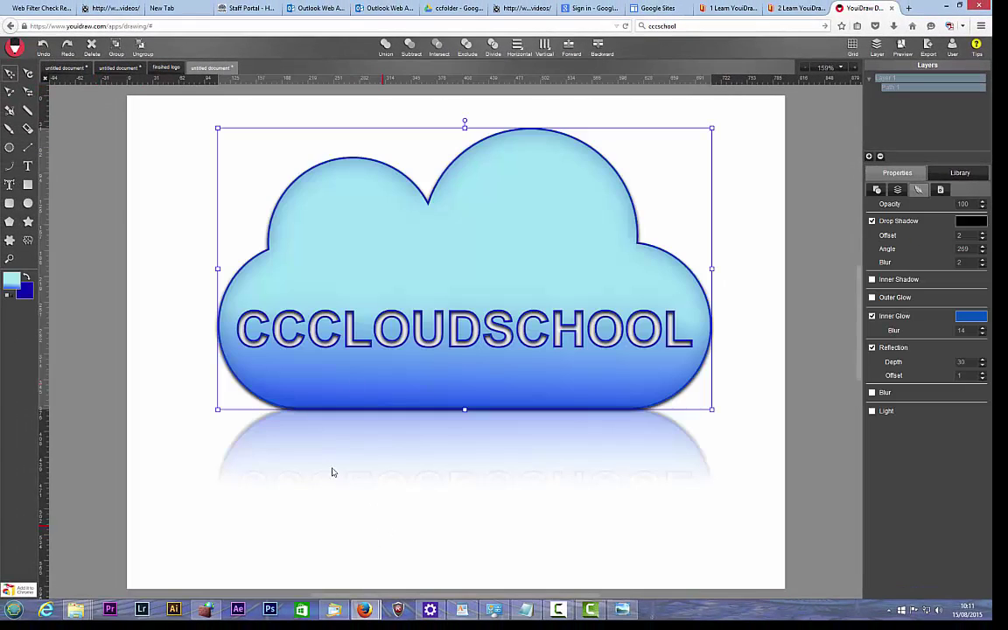
- Save the drawing as CCCLOUD LOGO in the ccfolder on Google Drive
left_click(14, 46)
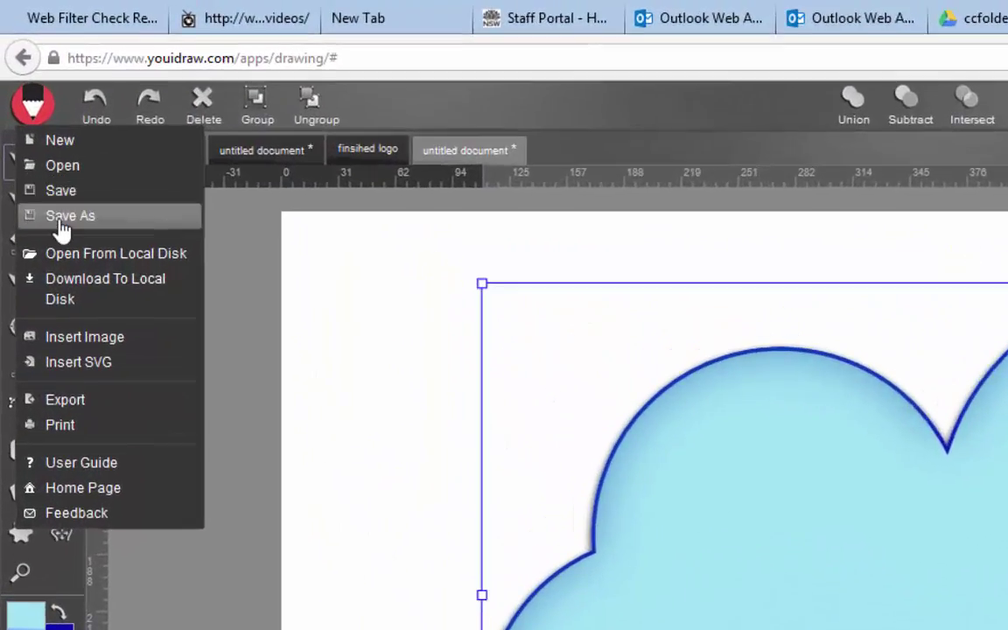
left_click(61, 218)
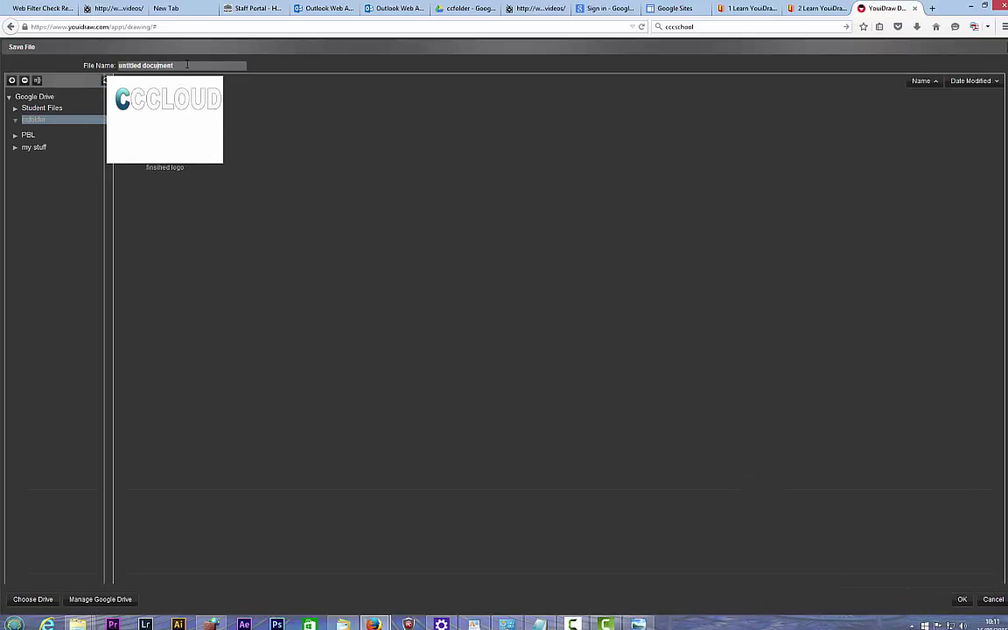
triple_click(186, 64)
type("C")
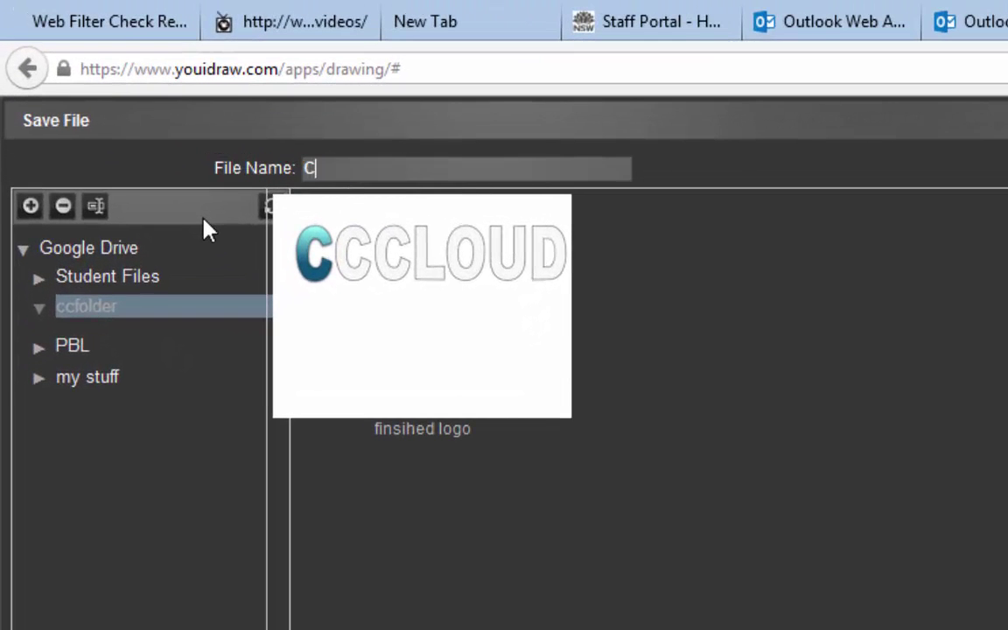
type("CCLOUD L")
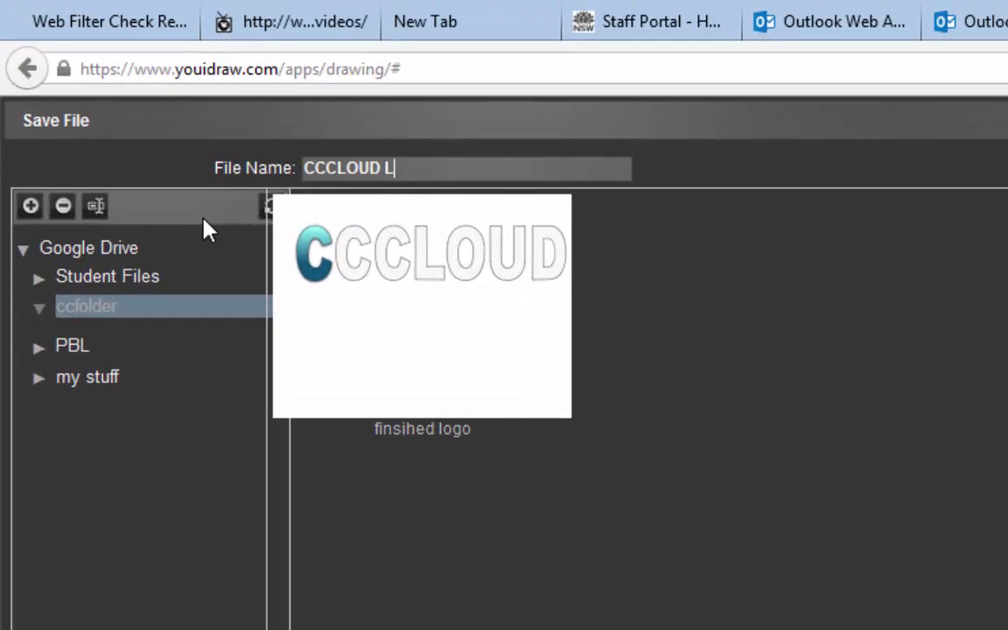
type("OGO")
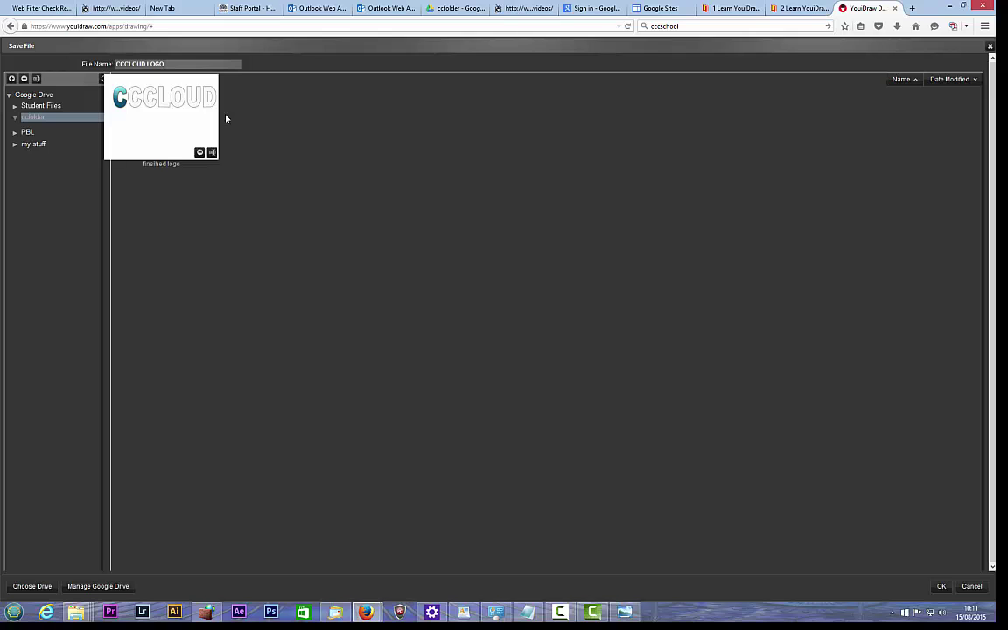
left_click(941, 586)
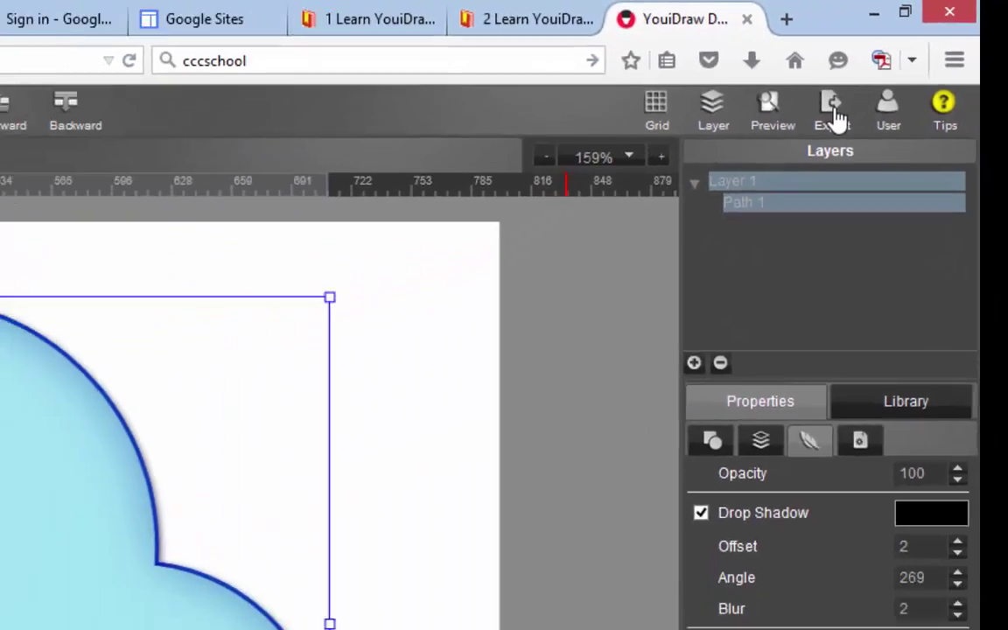
- Export the logo as a PNG image at 100 % scale and save the file to the computer
left_click(768, 186)
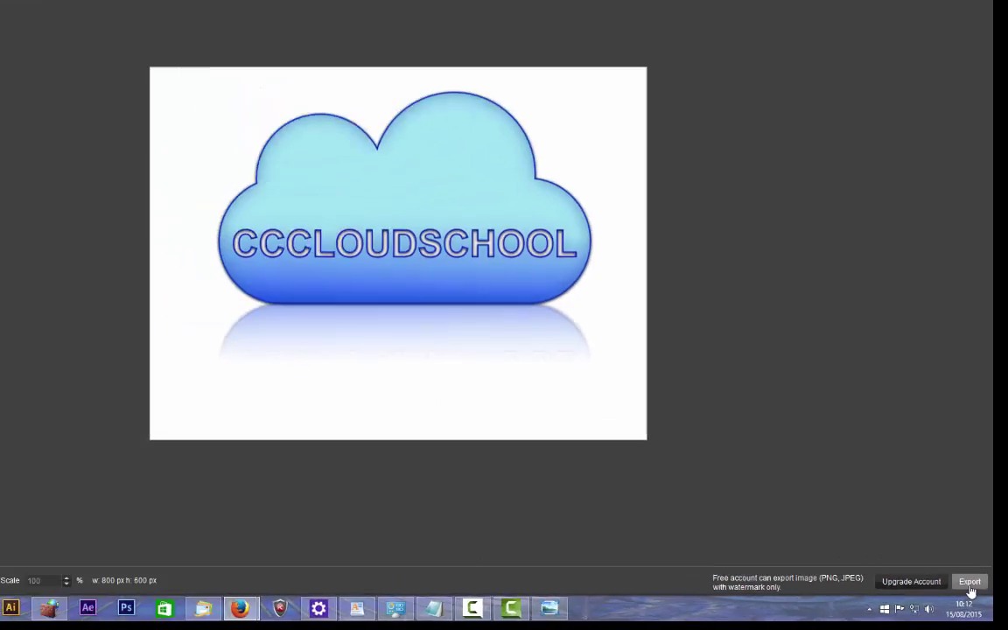
left_click(882, 471)
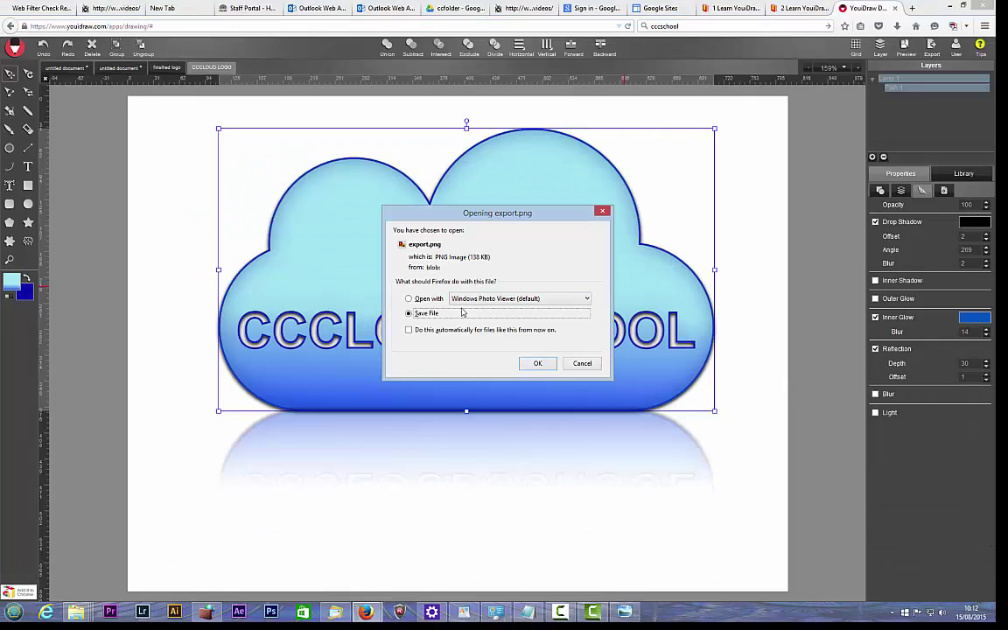
left_click(538, 364)
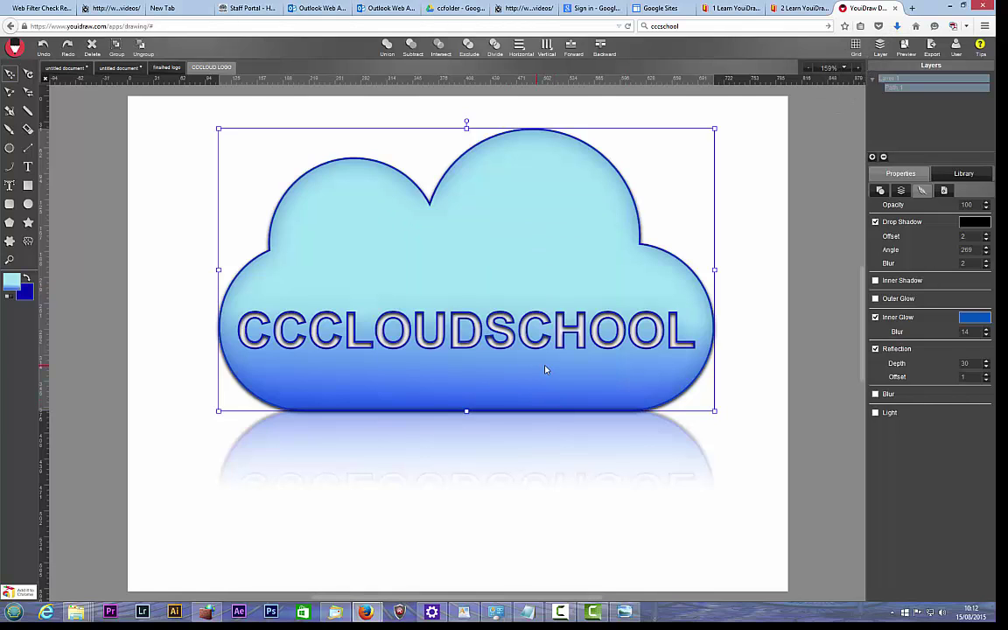
- Show the downloaded export(2).png in its containing folder and copy the file
left_click(896, 26)
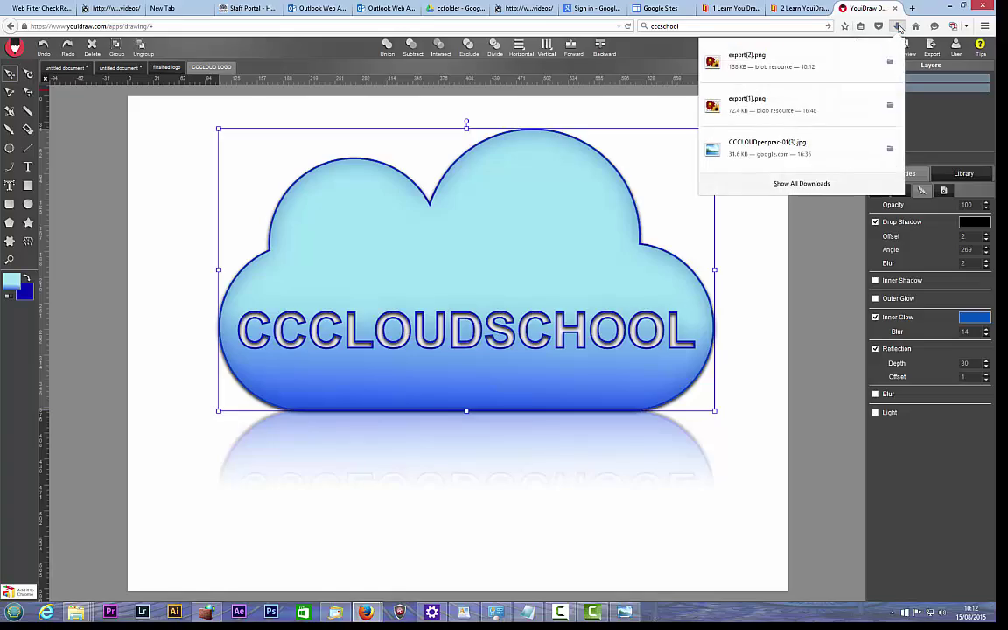
right_click(750, 62)
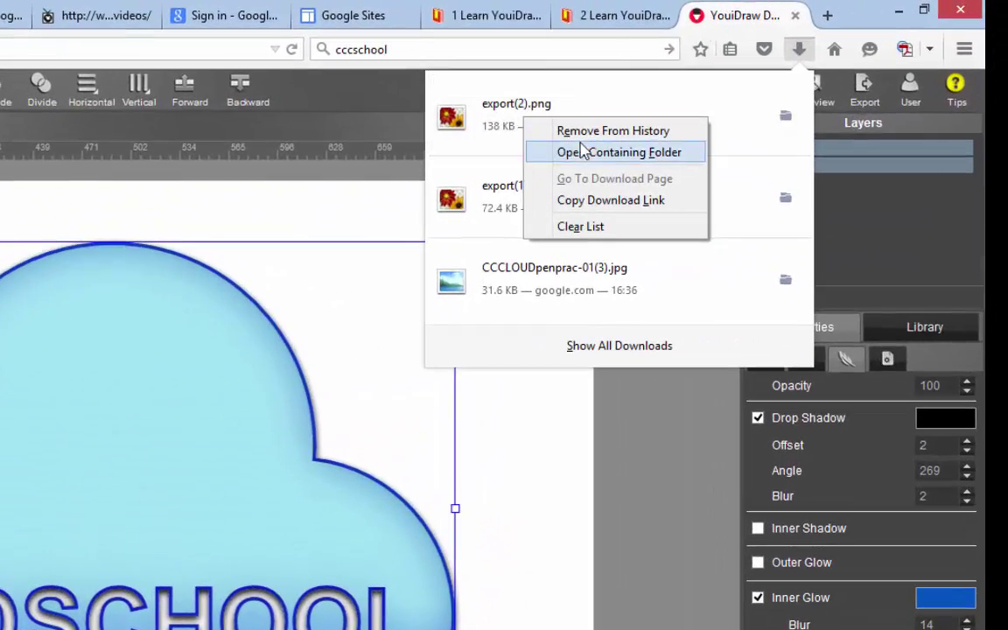
left_click(585, 153)
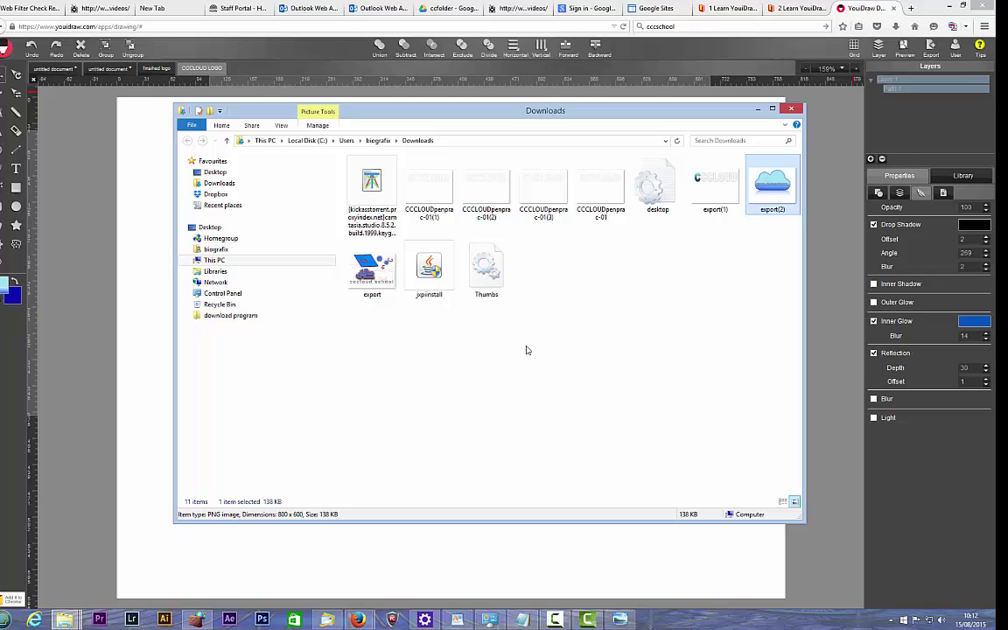
right_click(775, 189)
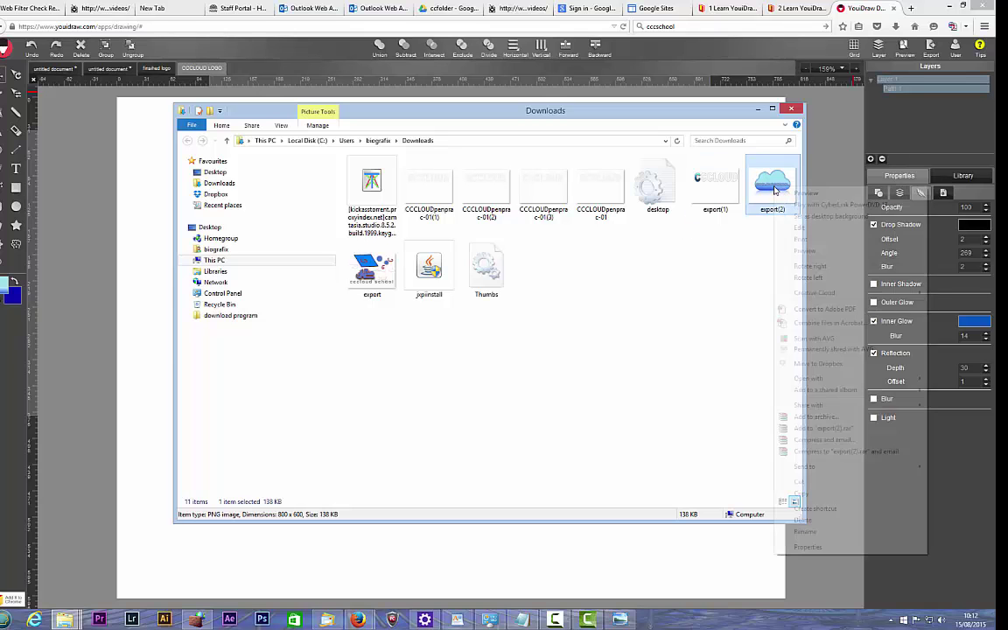
left_click(798, 493)
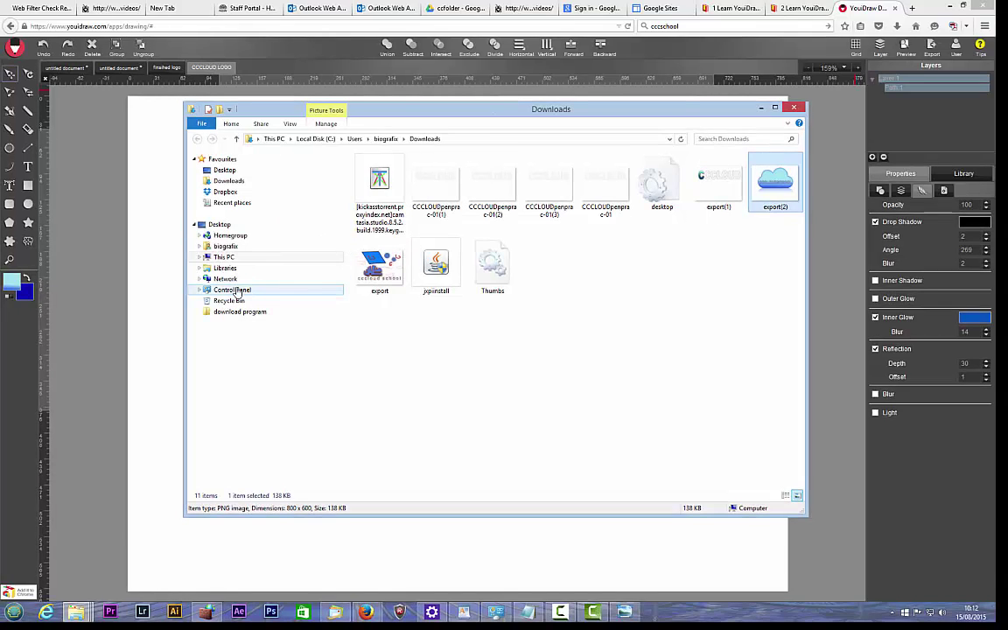
- Paste the copied PNG into the folder school stuff\school cloud\youi draw files\files on the Photos and Videos (G:) drive
left_click(224, 311)
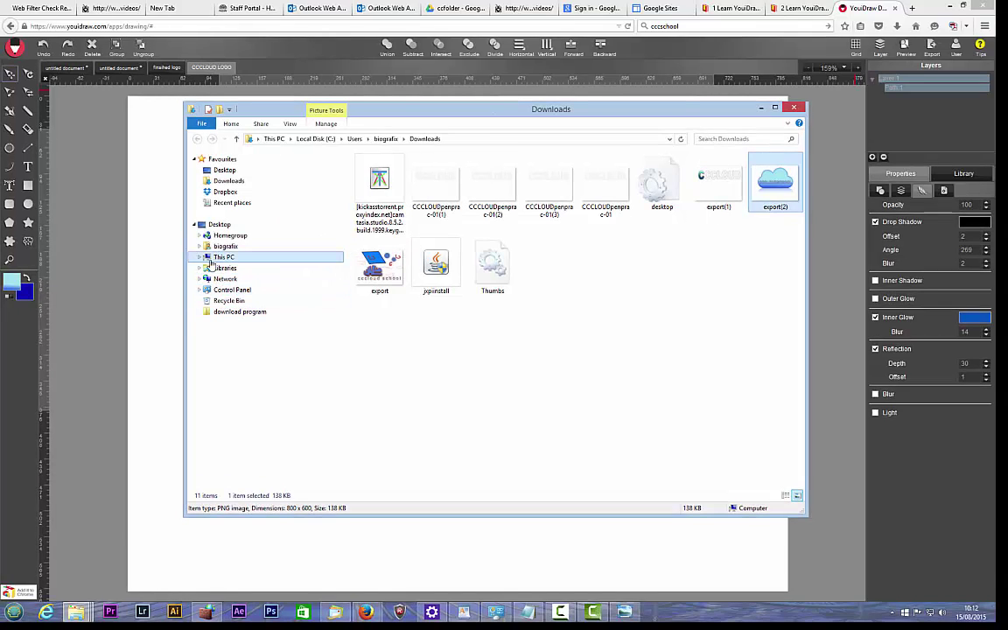
left_click(198, 257)
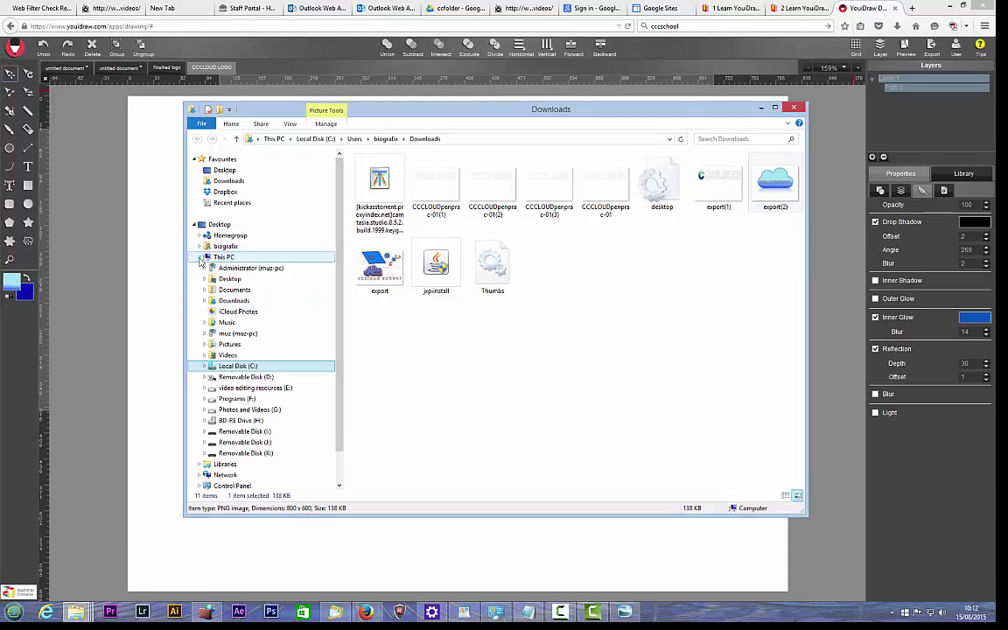
left_click(245, 410)
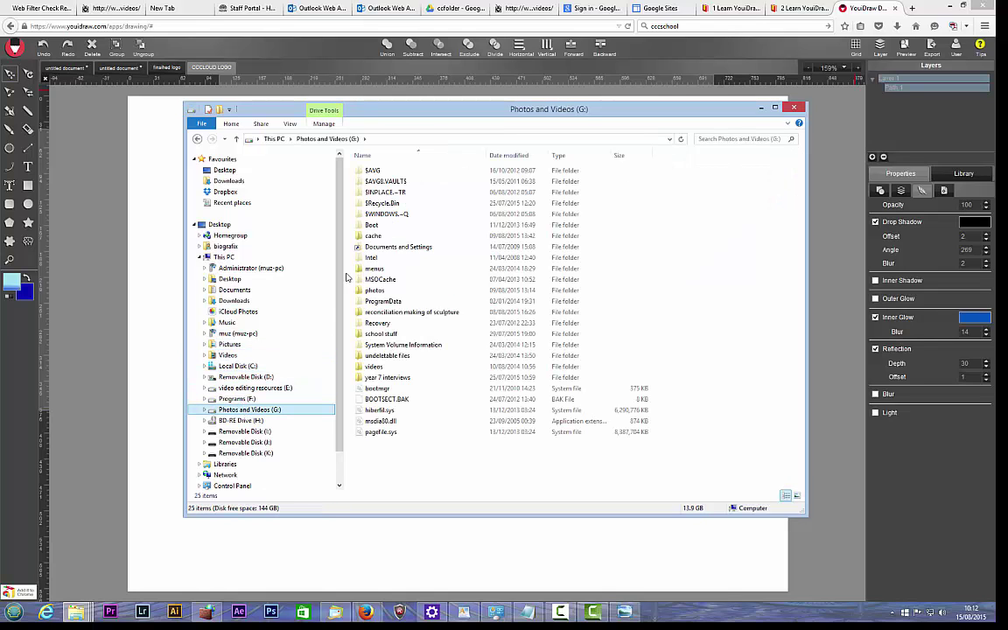
double_click(394, 334)
double_click(384, 203)
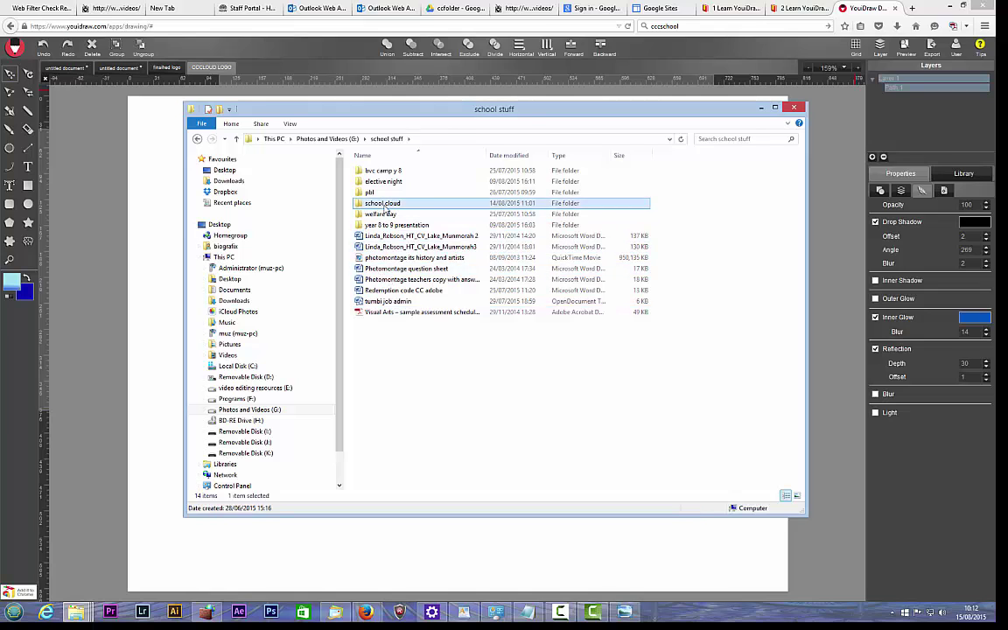
double_click(386, 165)
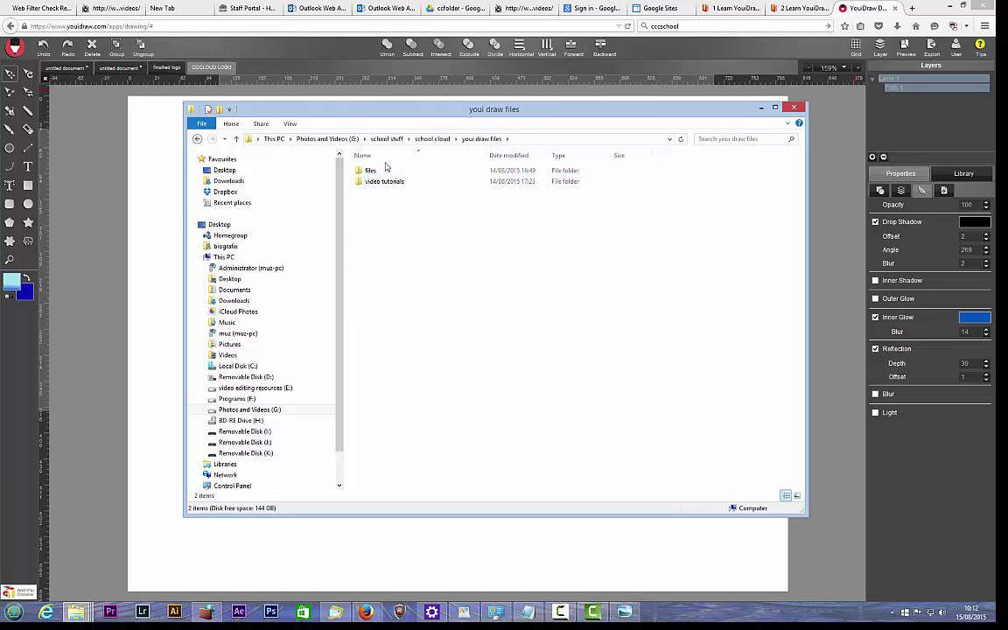
double_click(367, 167)
right_click(439, 280)
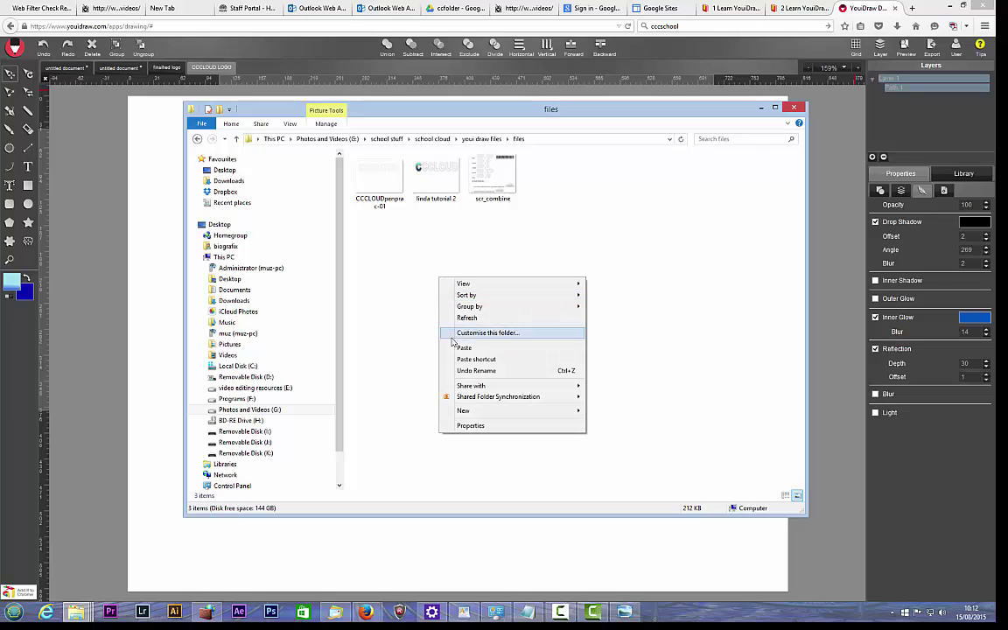
left_click(460, 346)
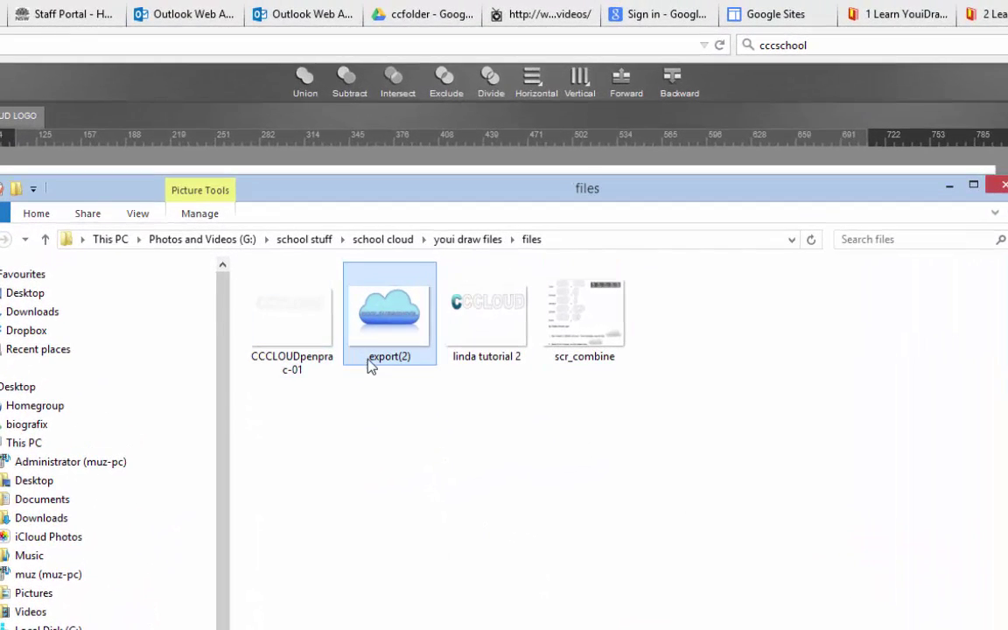
- Rename the pasted export(2) image with the person's surname followed by TUT 3, and close the folder window
left_click(405, 359)
type("ROBSON TUT 3")
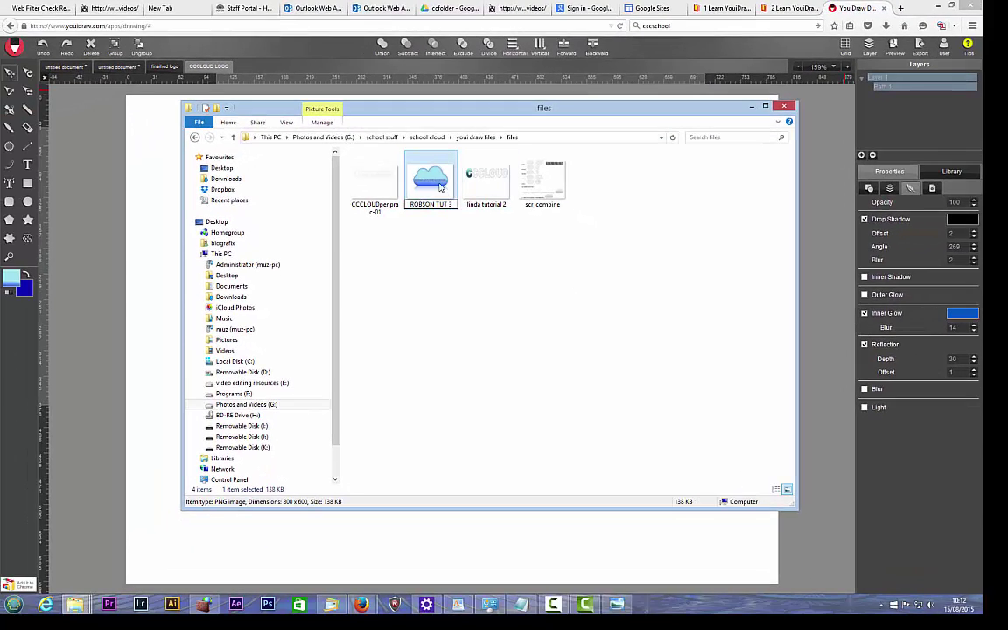
key("Return")
left_click(486, 175)
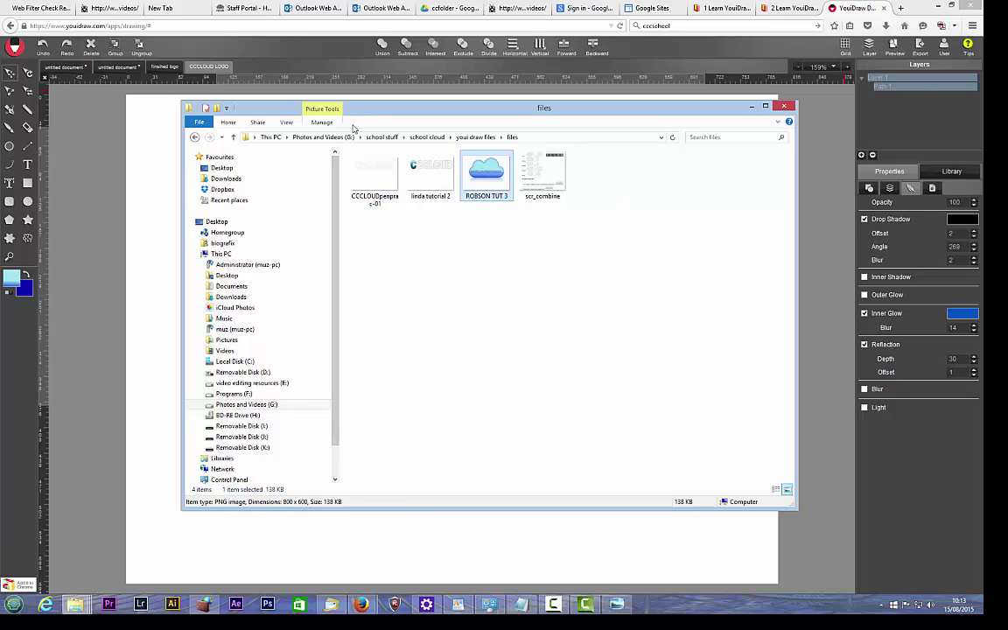
left_click(783, 106)
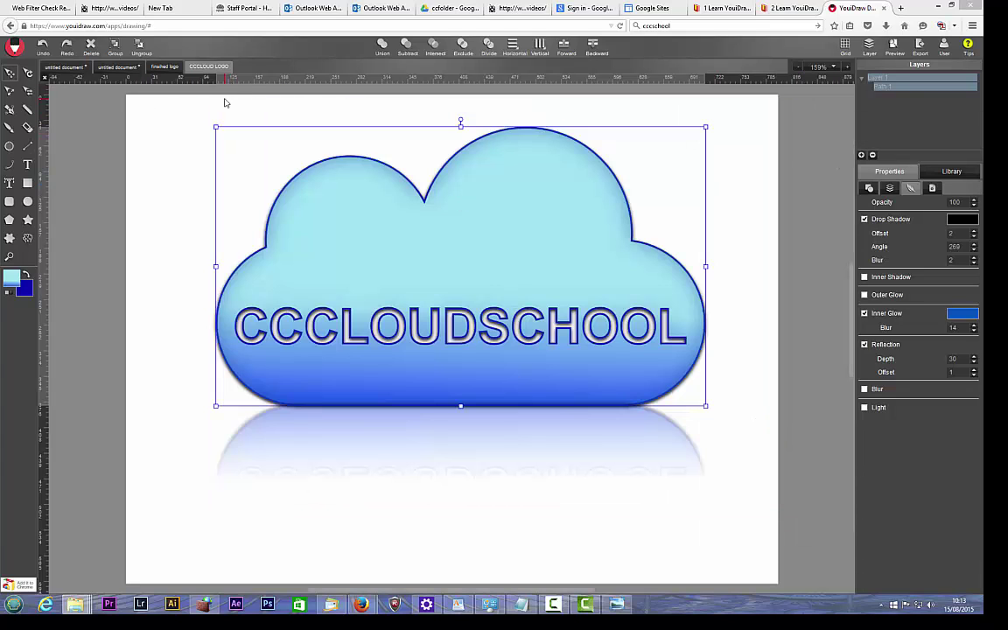
left_click(735, 225)
left_click(415, 262)
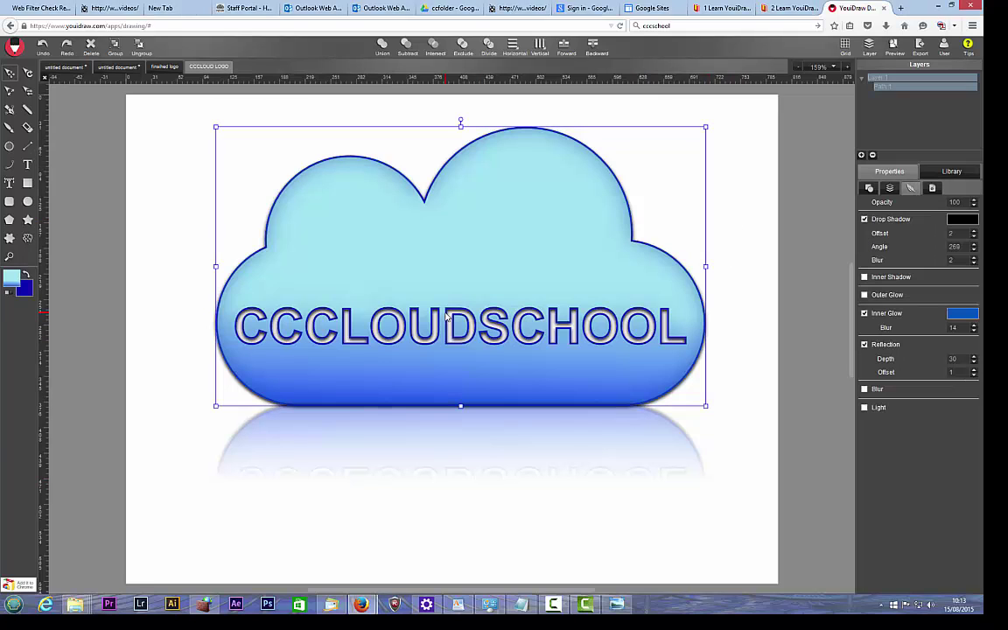
left_click(150, 248)
left_click(503, 230)
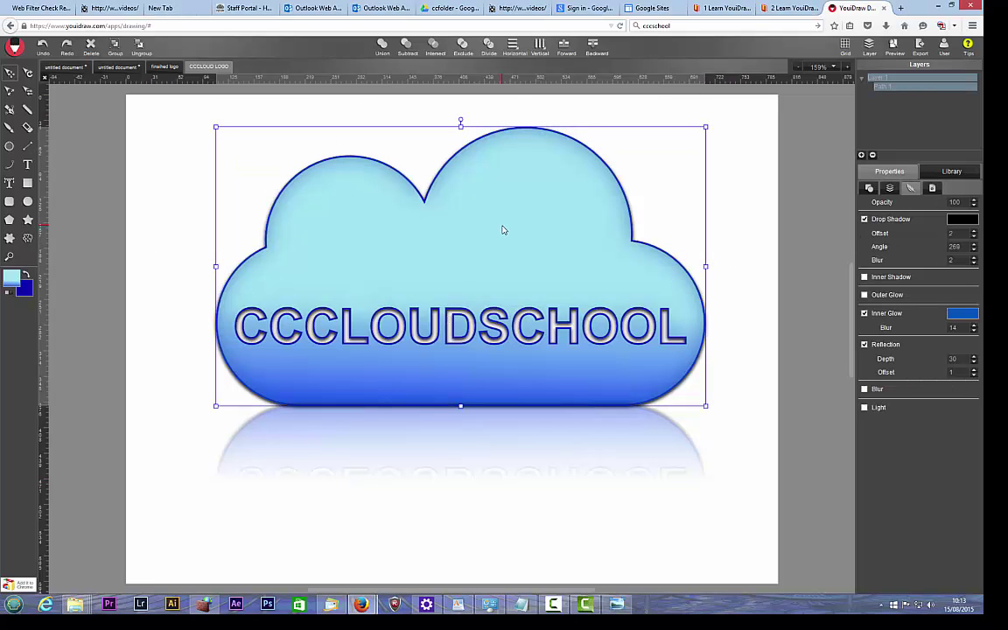
left_click(713, 223)
left_click(396, 302)
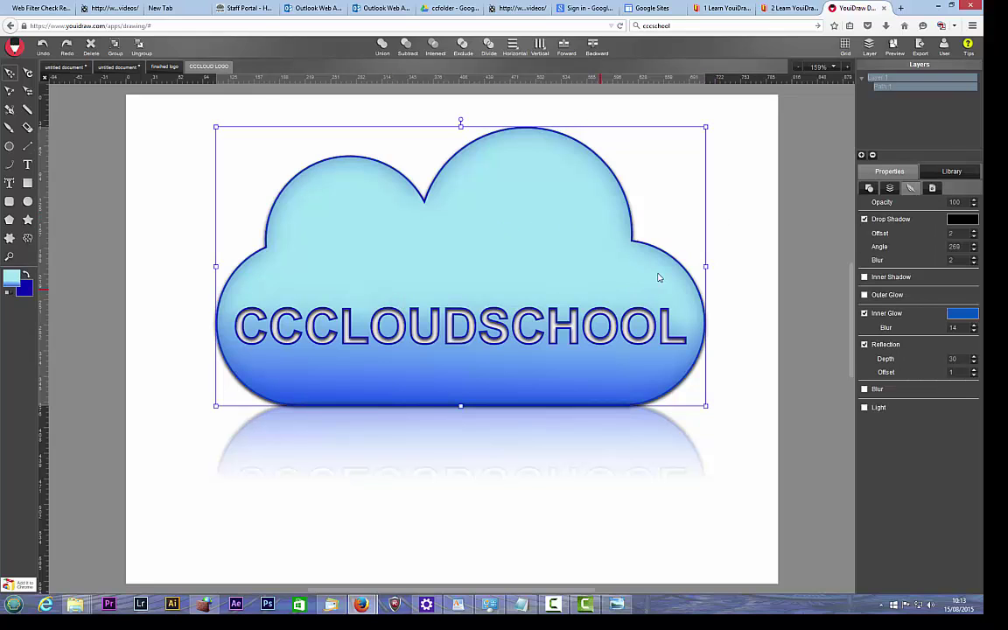